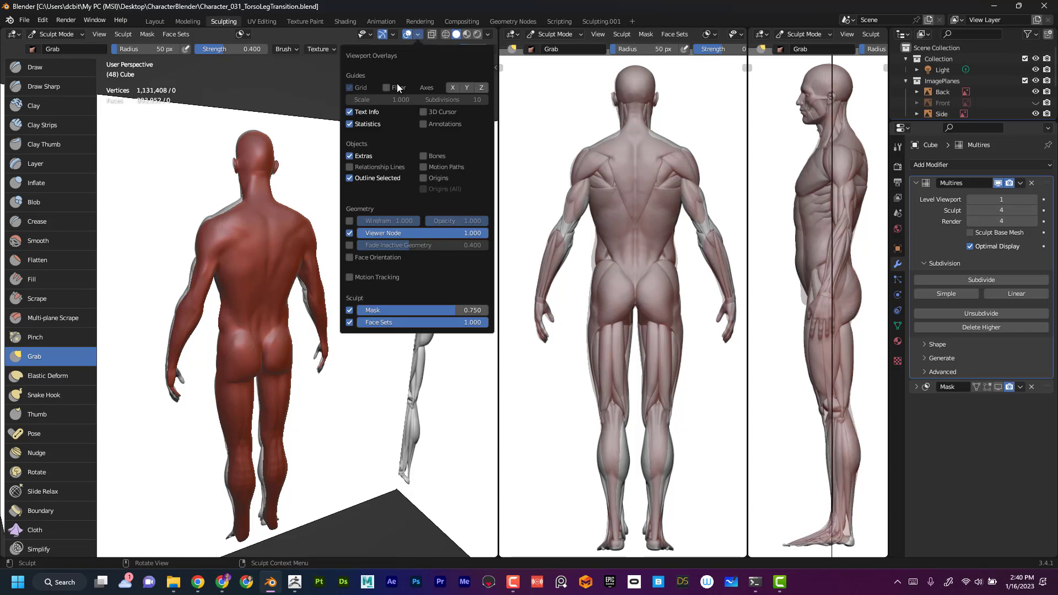
Hide Empty objects in the perspective viewport so the reference image planes disappear from it
{"action": "mouse_move", "coordinate": [394, 34]}
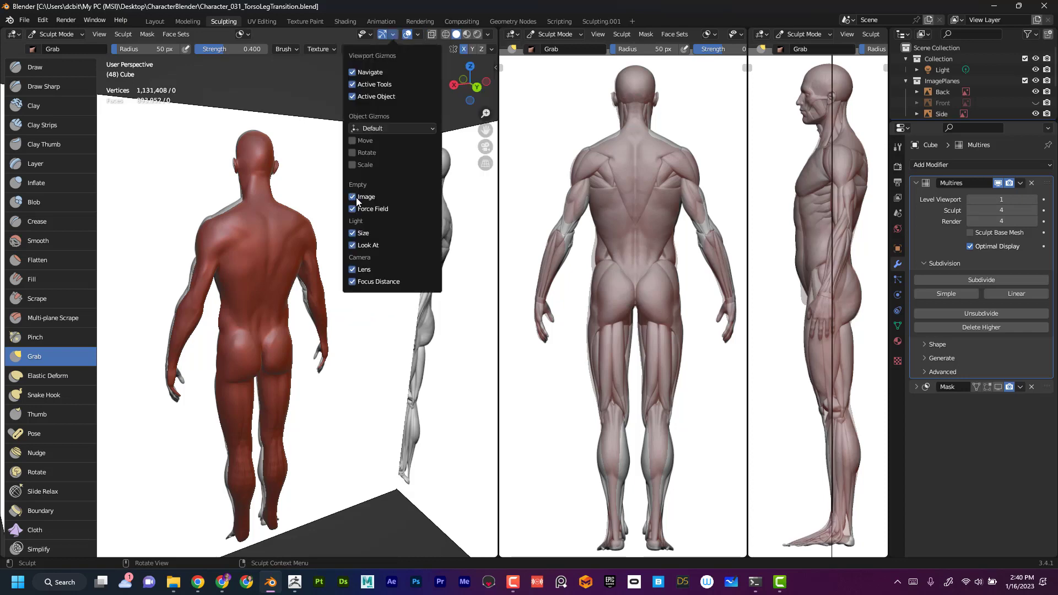
{"action": "left_click", "coordinate": [387, 213]}
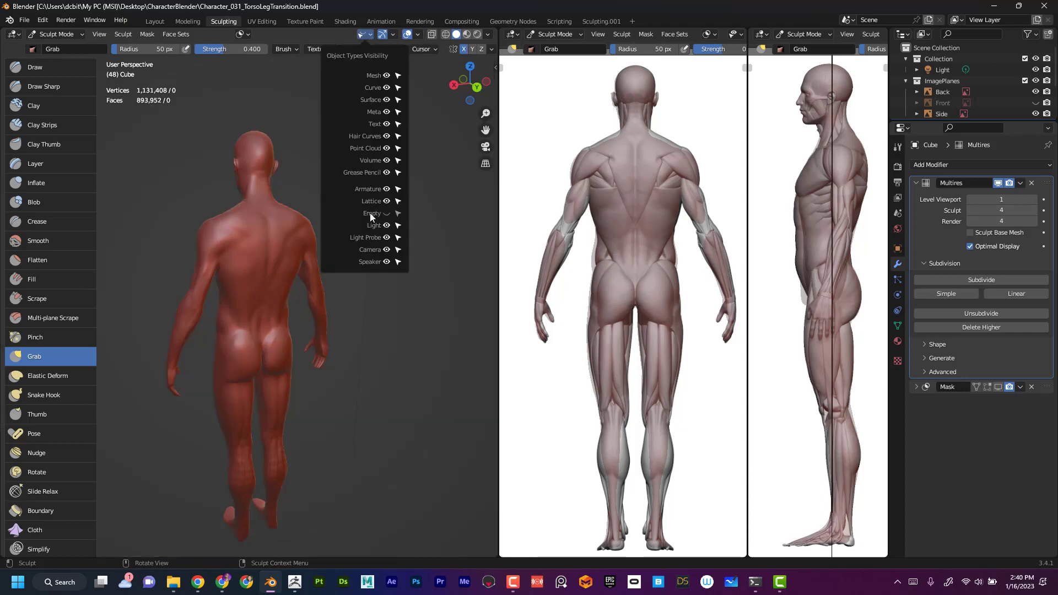
Nudge the back of the head and upper neck slightly with the Grab brush
{"action": "scroll", "coordinate": [380, 408], "scroll_direction": "down", "scroll_amount": 3}
{"action": "mouse_move", "coordinate": [387, 419]}
{"action": "middle_mouse_down", "text": "ctrl"}
{"action": "mouse_move", "coordinate": [408, 319]}
{"action": "mouse_move", "coordinate": [390, 327]}
{"action": "middle_mouse_up", "text": "ctrl"}
{"action": "left_click_drag", "start_coordinate": [241, 190], "coordinate": [245, 191]}
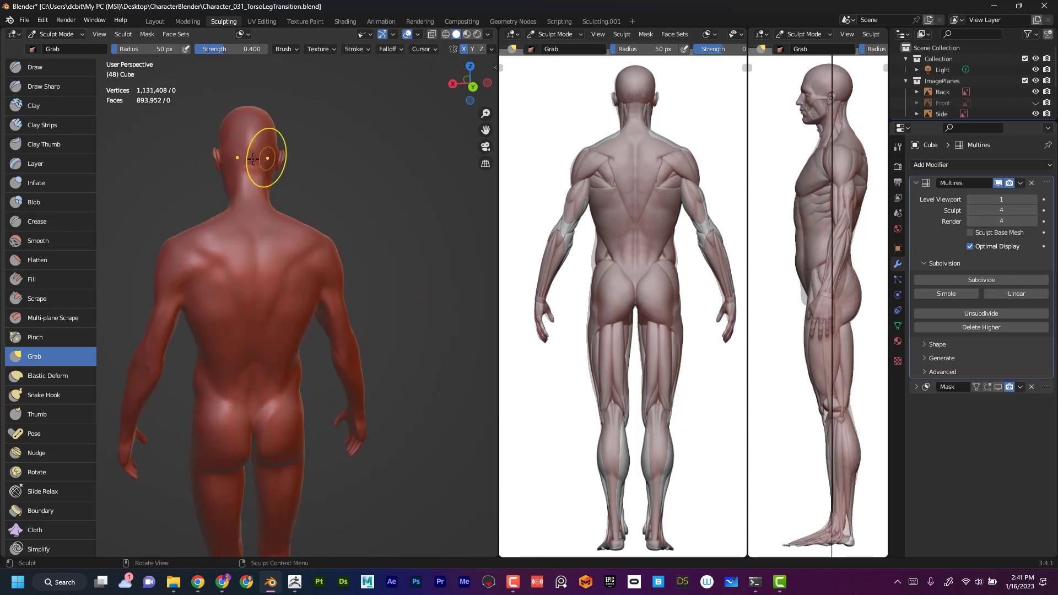
{"action": "middle_click_drag", "start_coordinate": [335, 165], "coordinate": [333, 172]}
{"action": "left_click_drag", "start_coordinate": [234, 160], "coordinate": [231, 161]}
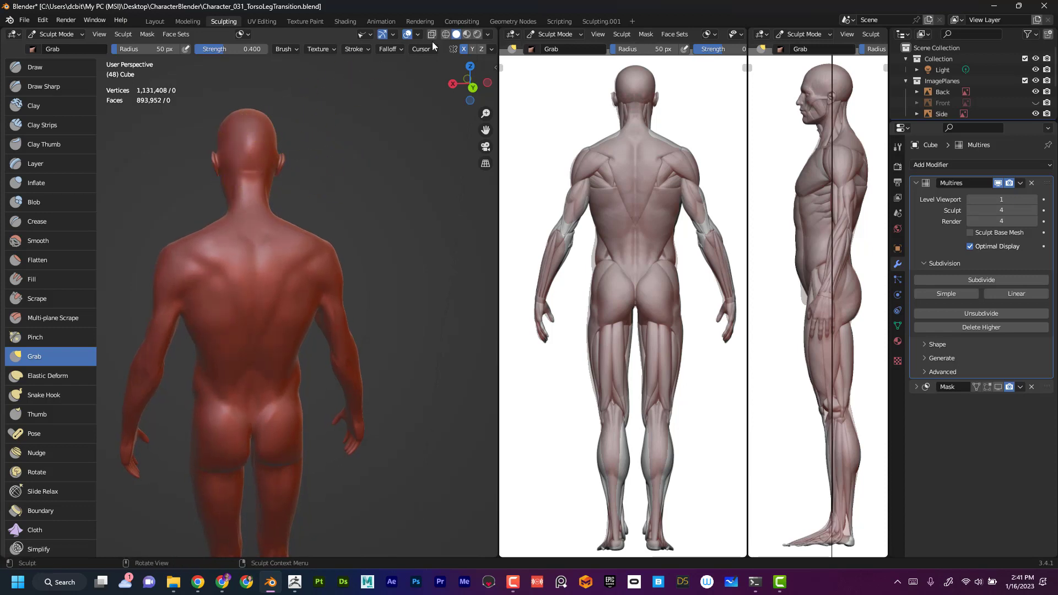
Switch the perspective viewport's solid shading to Studio lighting with a neutral grey light
{"action": "left_click", "coordinate": [490, 34]}
{"action": "left_click", "coordinate": [494, 111]}
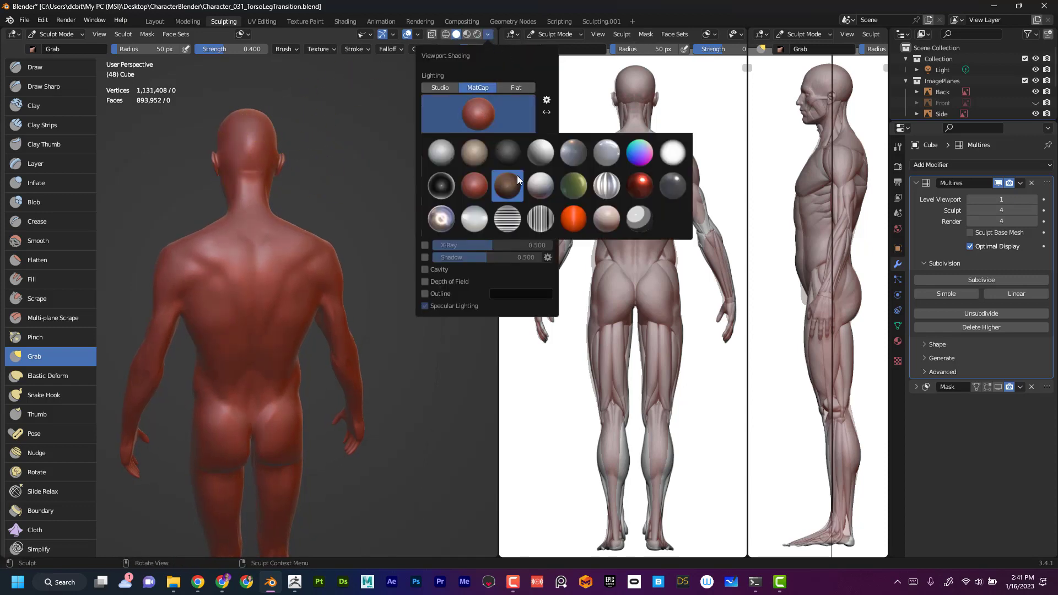
{"action": "left_click", "coordinate": [441, 88]}
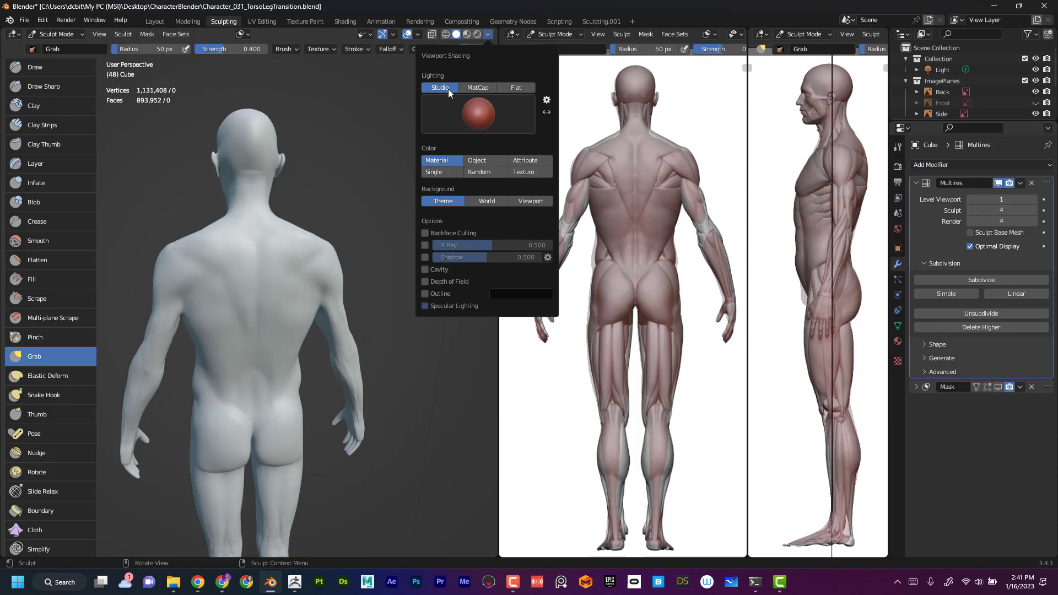
{"action": "left_click", "coordinate": [481, 117]}
{"action": "left_click", "coordinate": [475, 154]}
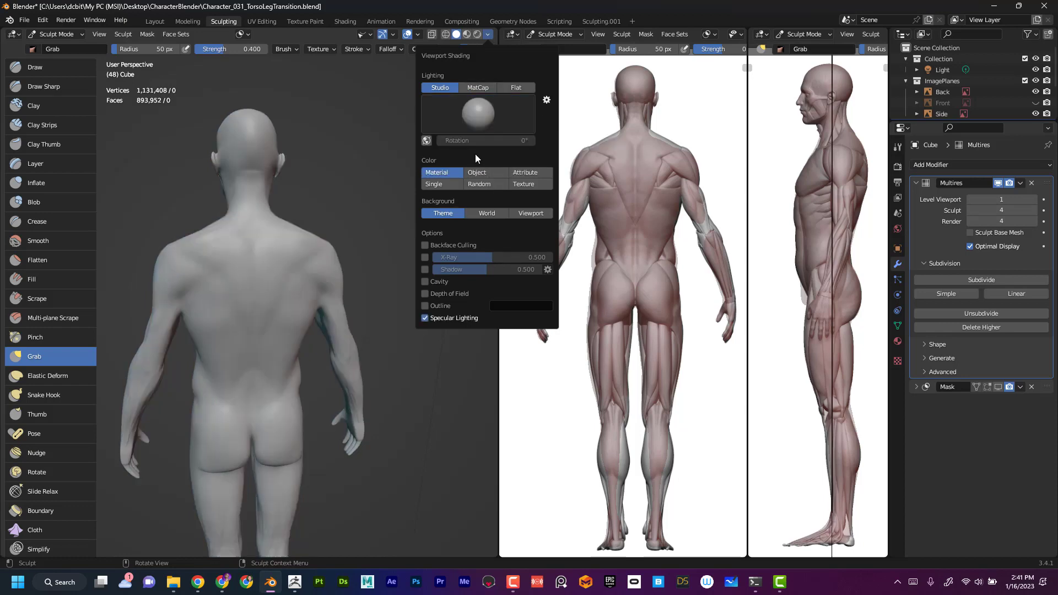
Set the Grab brush radius to 44 px for working on the upper body
{"action": "middle_click_drag", "start_coordinate": [336, 212], "coordinate": [579, 200]}
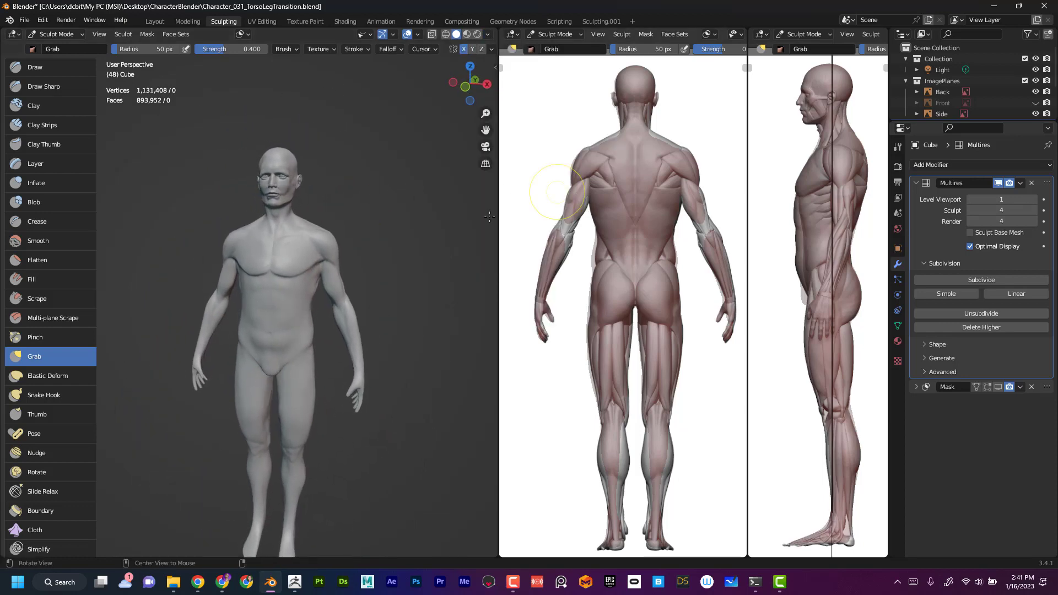
{"action": "scroll", "coordinate": [419, 268], "scroll_direction": "up", "scroll_amount": 4}
{"action": "middle_click_drag", "start_coordinate": [409, 261], "coordinate": [408, 255], "text": "ctrl"}
{"action": "mouse_move", "coordinate": [408, 255]}
{"action": "middle_mouse_down", "text": "shift"}
{"action": "mouse_move", "coordinate": [409, 304]}
{"action": "mouse_move", "coordinate": [408, 283]}
{"action": "middle_mouse_up", "text": "shift"}
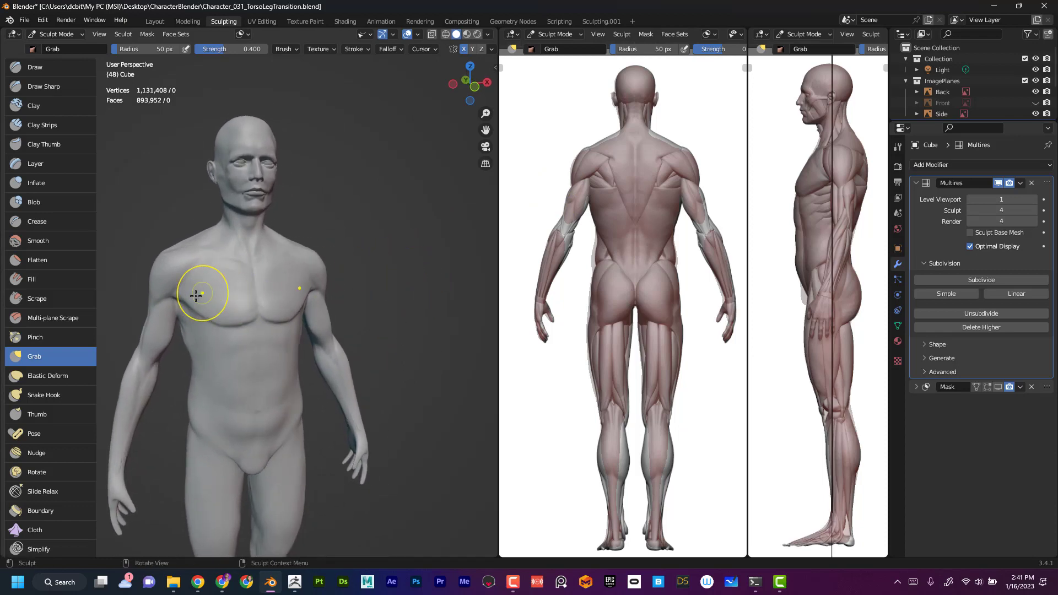
{"action": "key", "text": "f"}
{"action": "left_click", "coordinate": [188, 301]}
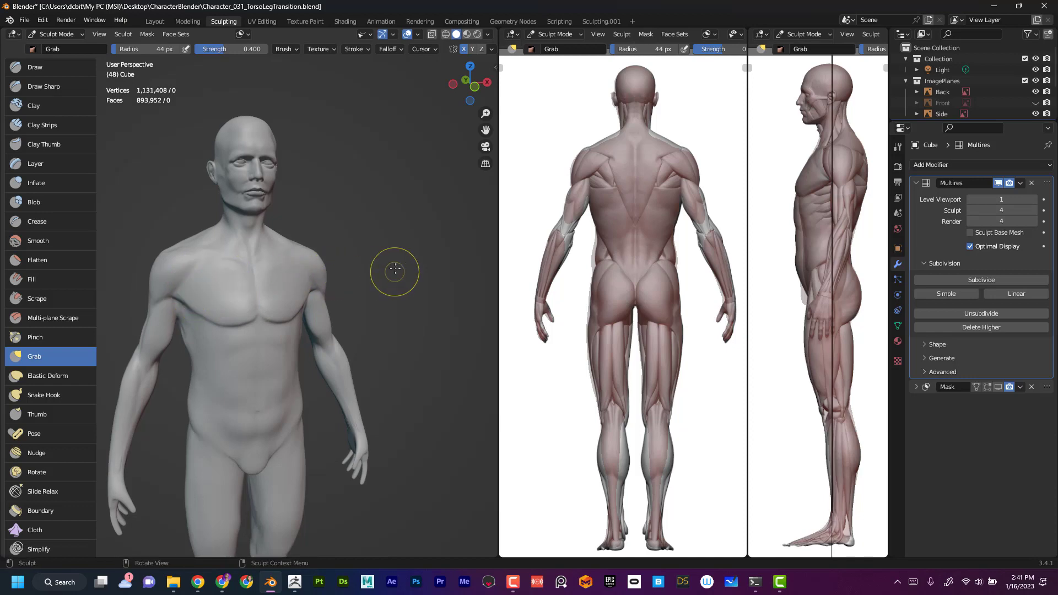
Pull the trapezius muscles up where they meet the neck with the Grab brush, working from front and back
{"action": "mouse_move", "coordinate": [395, 270]}
{"action": "middle_mouse_down"}
{"action": "mouse_move", "coordinate": [364, 275]}
{"action": "mouse_move", "coordinate": [345, 298]}
{"action": "middle_mouse_up"}
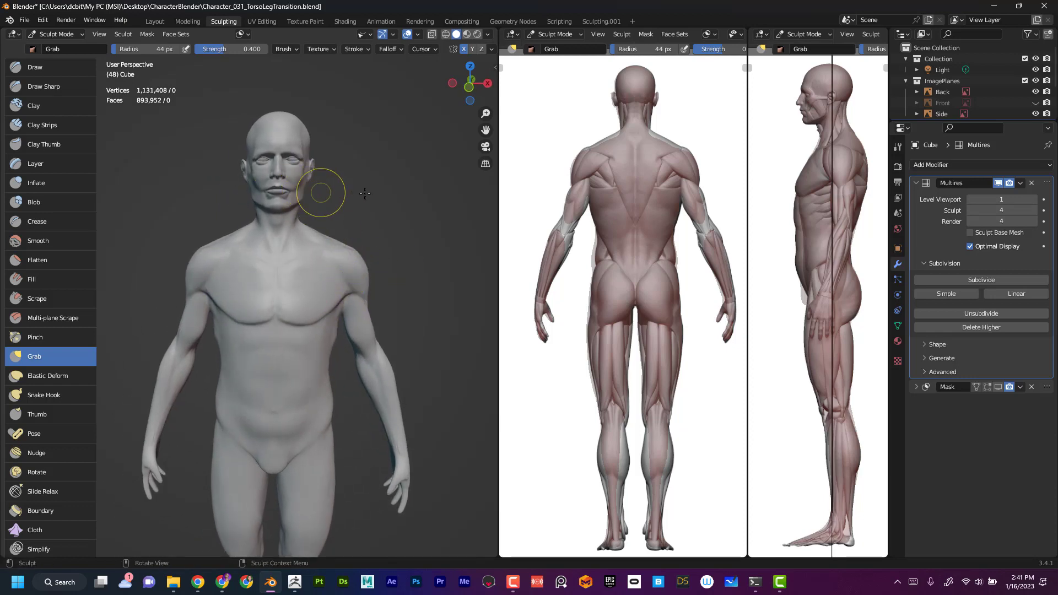
{"action": "middle_click_drag", "start_coordinate": [398, 220], "coordinate": [412, 214]}
{"action": "middle_click_drag", "start_coordinate": [327, 199], "coordinate": [299, 205]}
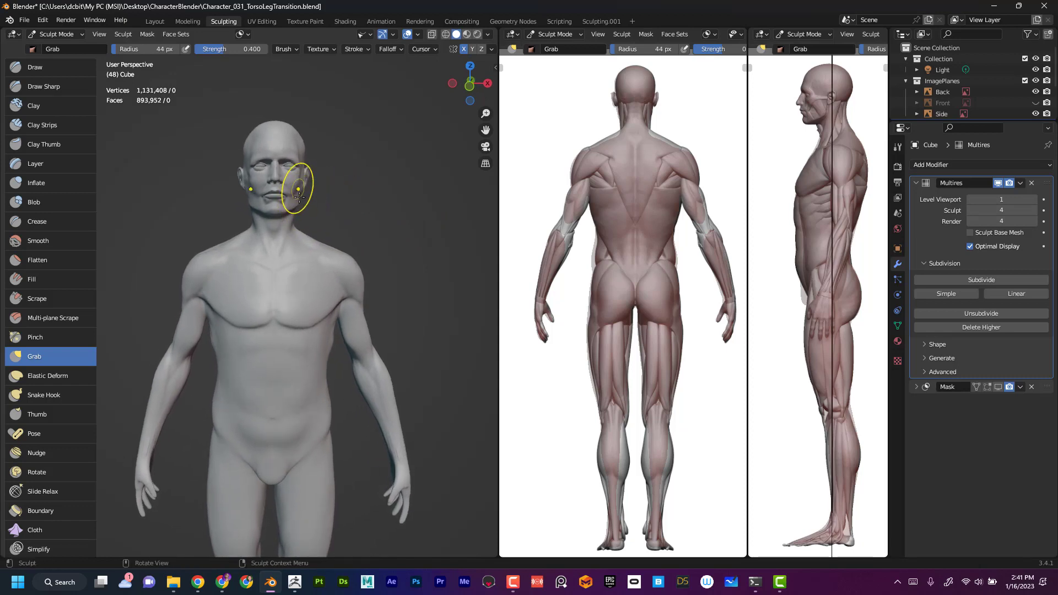
{"action": "left_click_drag", "start_coordinate": [290, 230], "coordinate": [293, 218]}
{"action": "left_click_drag", "start_coordinate": [343, 215], "coordinate": [247, 234], "text": "alt"}
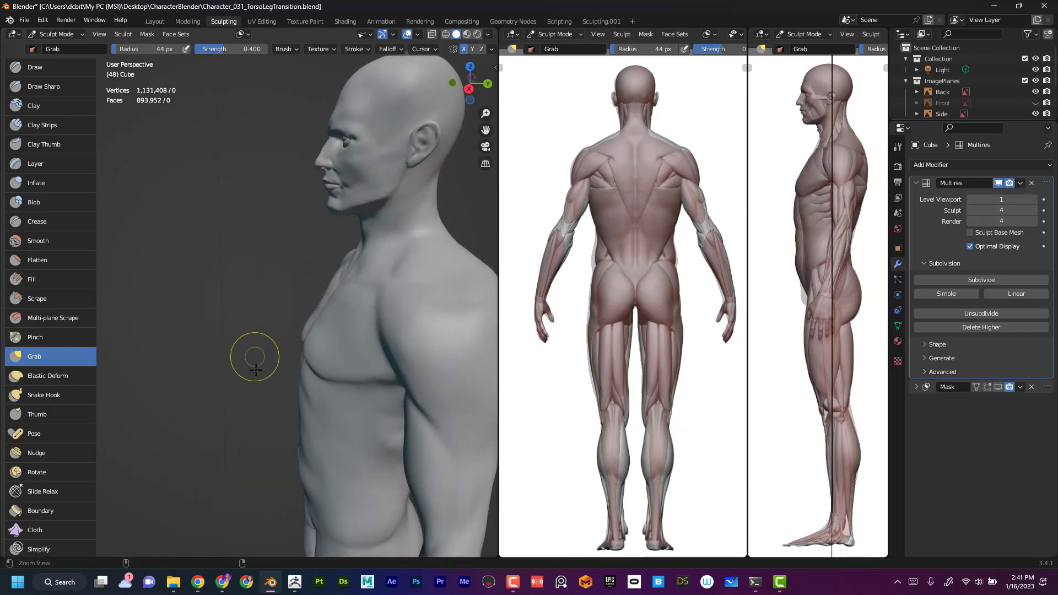
{"action": "left_click_drag", "start_coordinate": [255, 357], "coordinate": [263, 407], "text": "ctrl+alt"}
{"action": "left_click_drag", "start_coordinate": [400, 354], "coordinate": [300, 352], "text": "alt"}
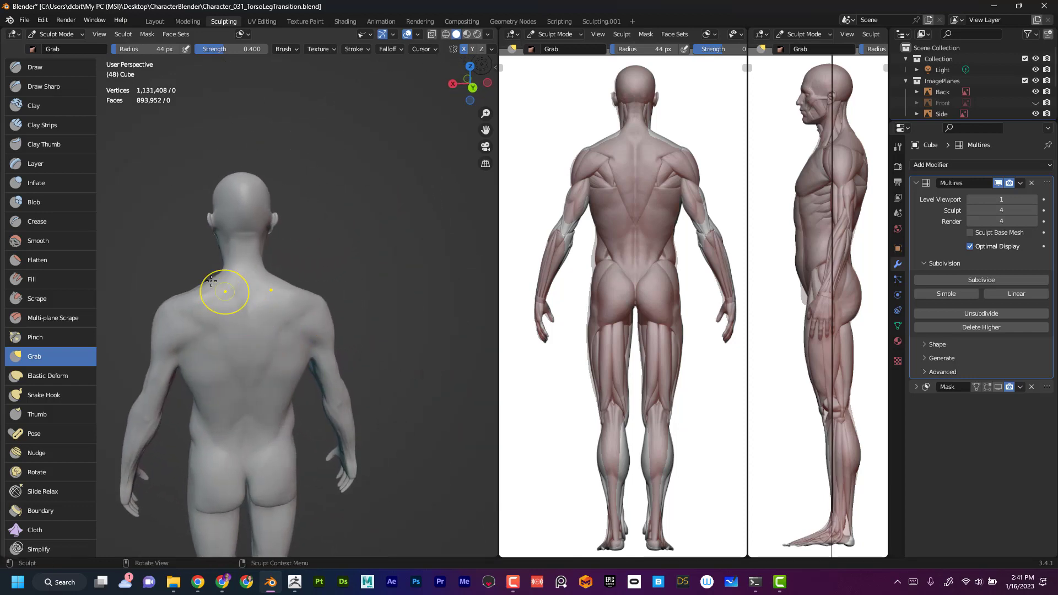
{"action": "left_click_drag", "start_coordinate": [213, 283], "coordinate": [225, 245]}
{"action": "mouse_move", "coordinate": [309, 242]}
{"action": "left_mouse_down", "text": "alt"}
{"action": "mouse_move", "coordinate": [247, 254]}
{"action": "mouse_move", "coordinate": [250, 270]}
{"action": "left_mouse_up", "text": "alt"}
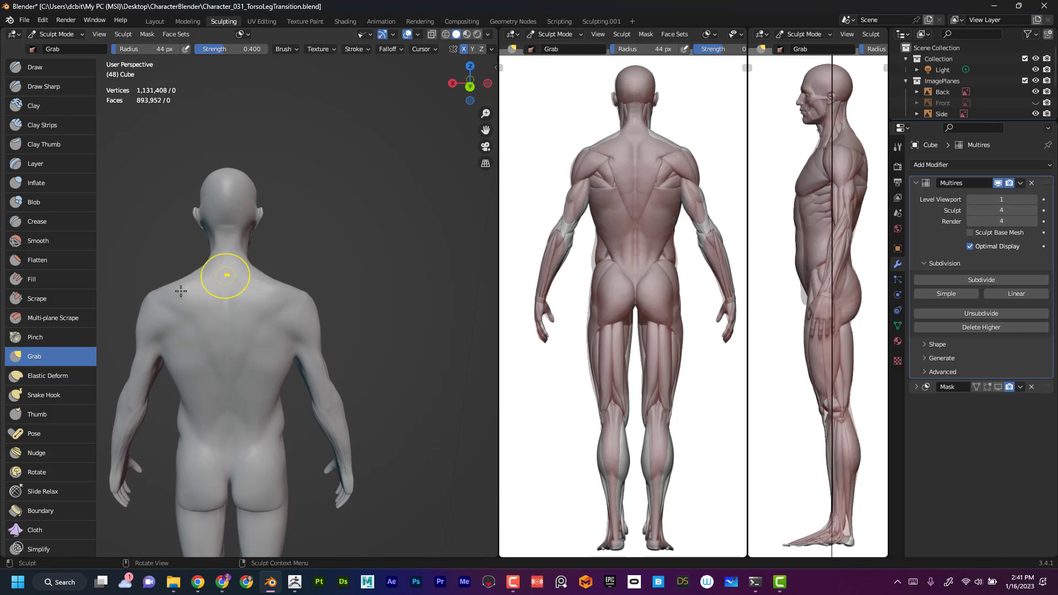
{"action": "middle_click_drag", "start_coordinate": [224, 278], "coordinate": [295, 314]}
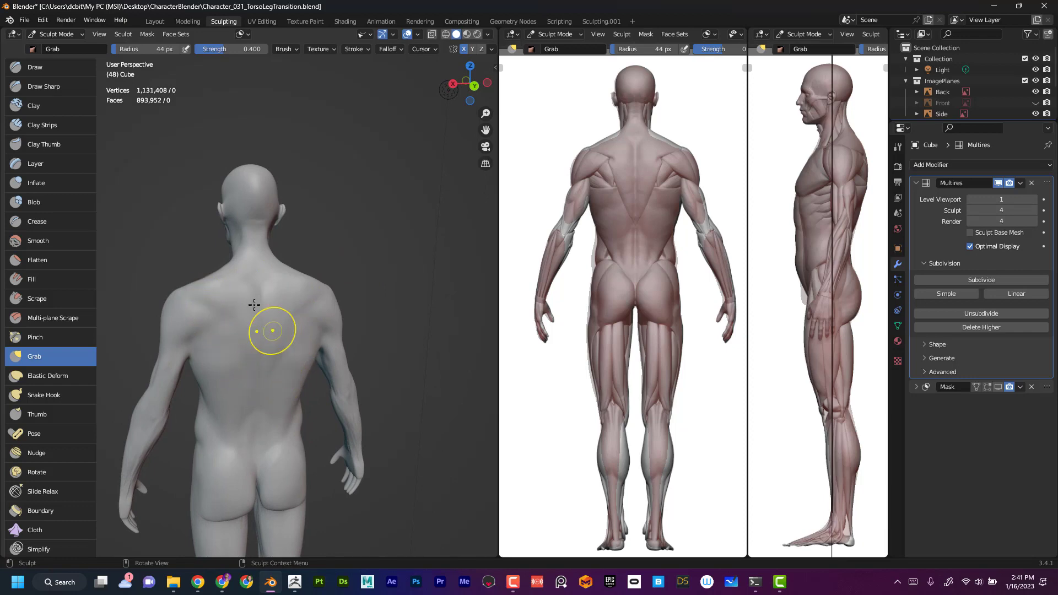
Switch the perspective viewport's lighting to MatCap and choose the dark grey matcap
{"action": "left_click", "coordinate": [487, 33]}
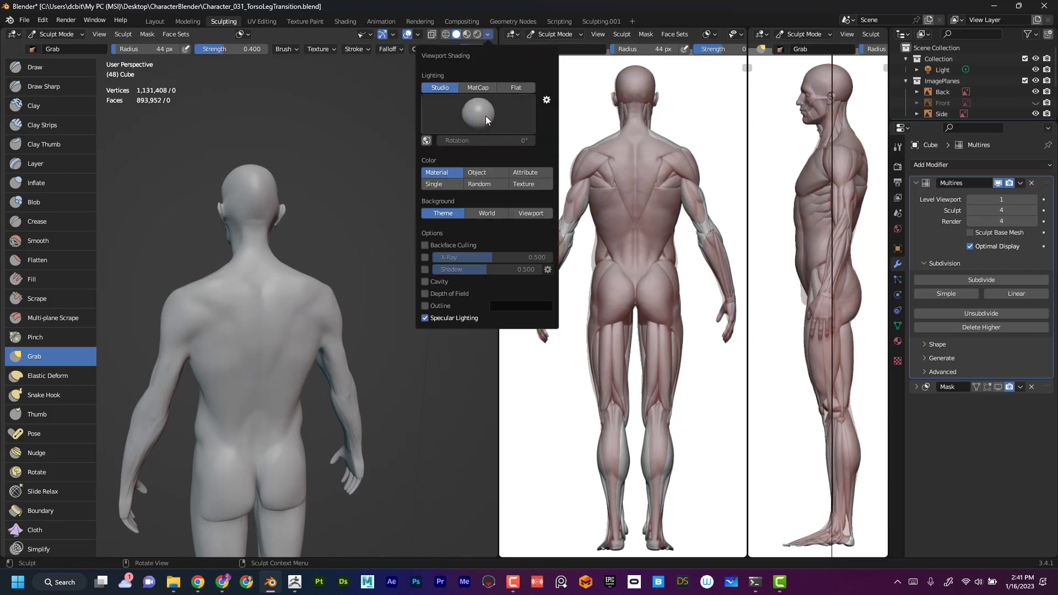
{"action": "left_click", "coordinate": [484, 91]}
{"action": "left_click", "coordinate": [483, 113]}
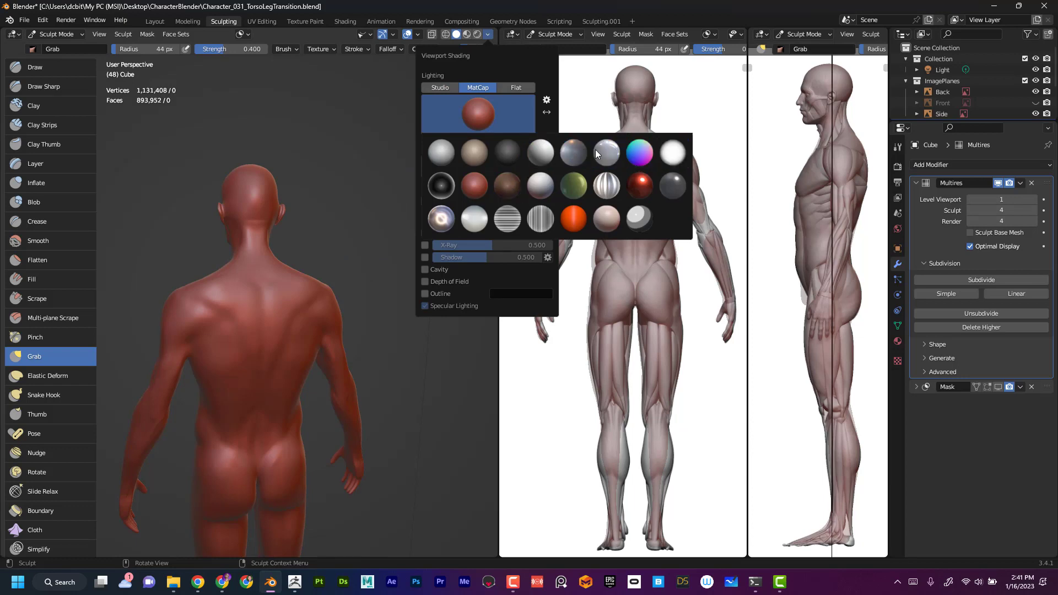
{"action": "left_click", "coordinate": [542, 155]}
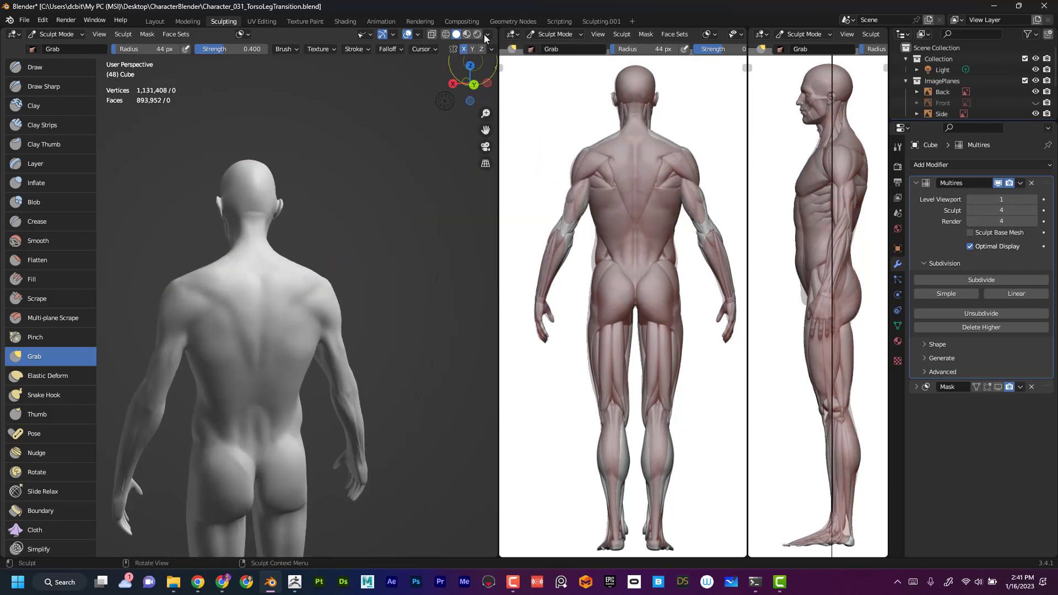
{"action": "left_click", "coordinate": [487, 35]}
{"action": "left_click", "coordinate": [482, 131]}
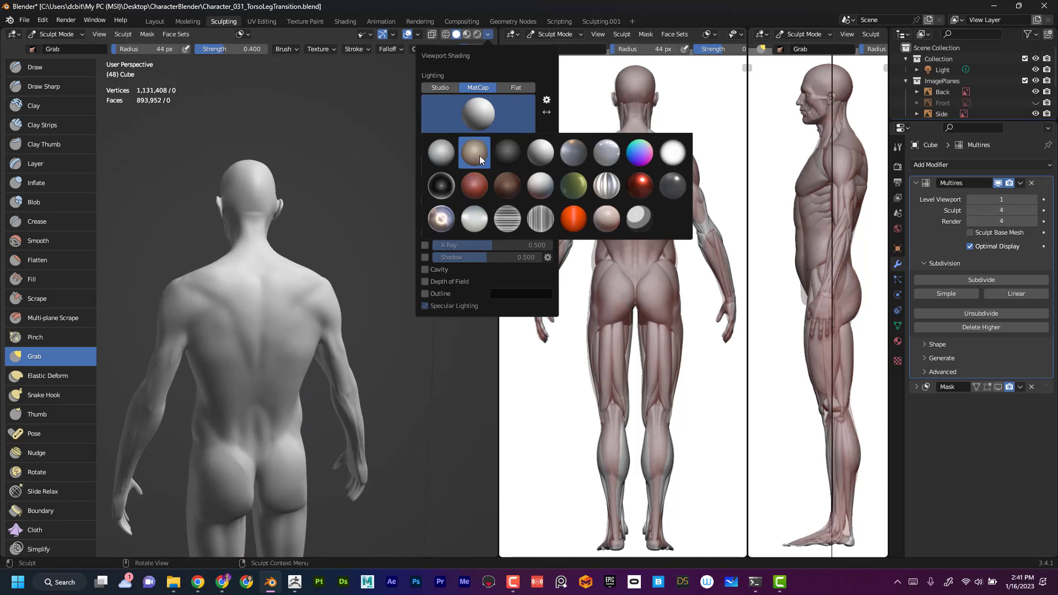
{"action": "left_click", "coordinate": [506, 154]}
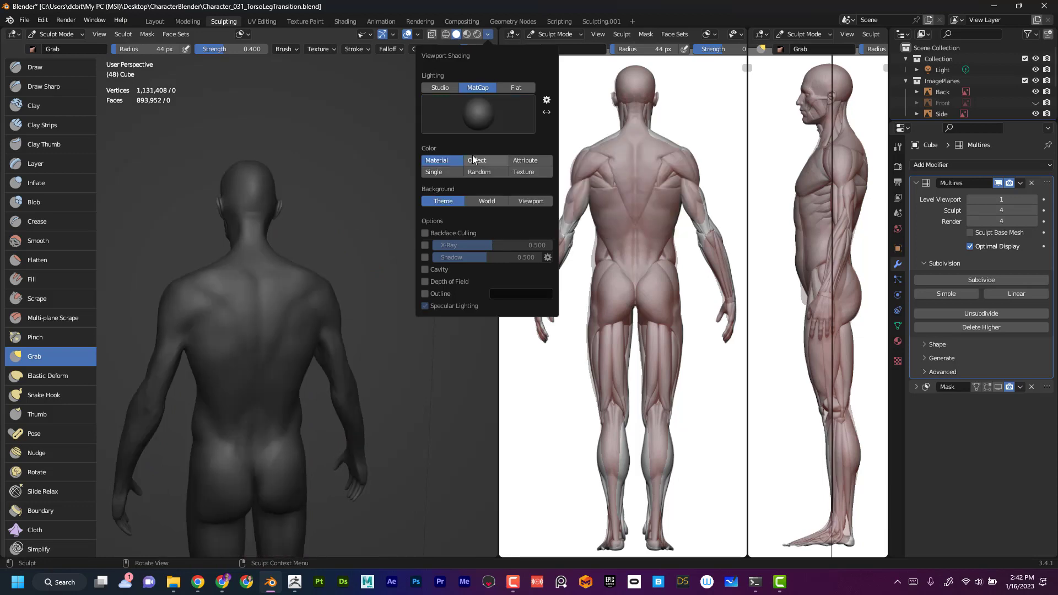
Examine the figure's shoulders and back under the dark matcap from front, side and rear
{"action": "middle_click_drag", "start_coordinate": [327, 241], "coordinate": [413, 263]}
{"action": "left_click_drag", "start_coordinate": [388, 256], "coordinate": [411, 248], "text": "alt"}
{"action": "left_click_drag", "start_coordinate": [352, 277], "coordinate": [356, 274]}
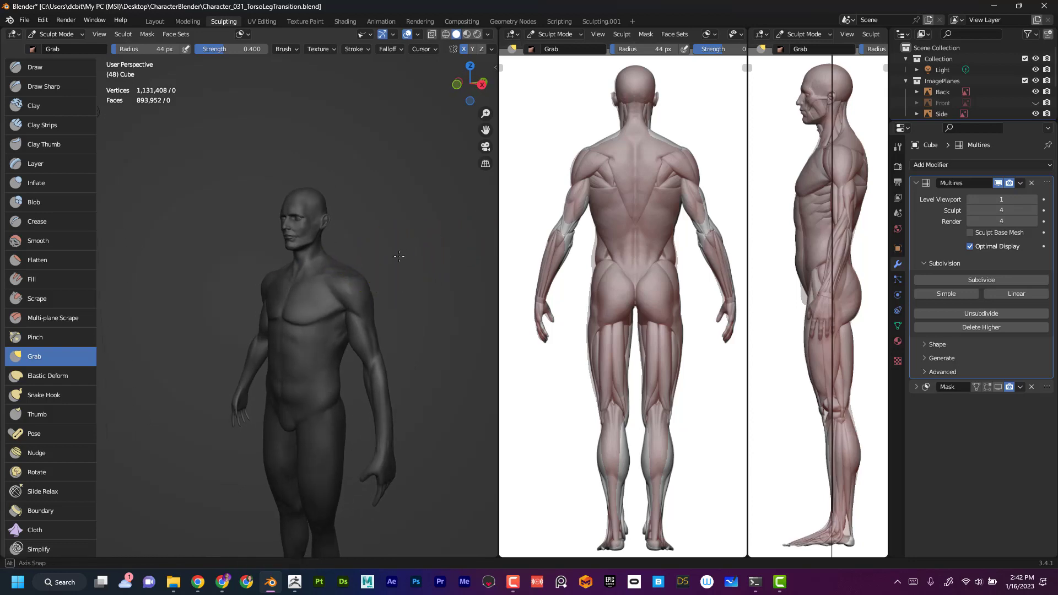
{"action": "mouse_move", "coordinate": [356, 259]}
{"action": "middle_mouse_down"}
{"action": "mouse_move", "coordinate": [398, 250]}
{"action": "mouse_move", "coordinate": [342, 278]}
{"action": "middle_mouse_up"}
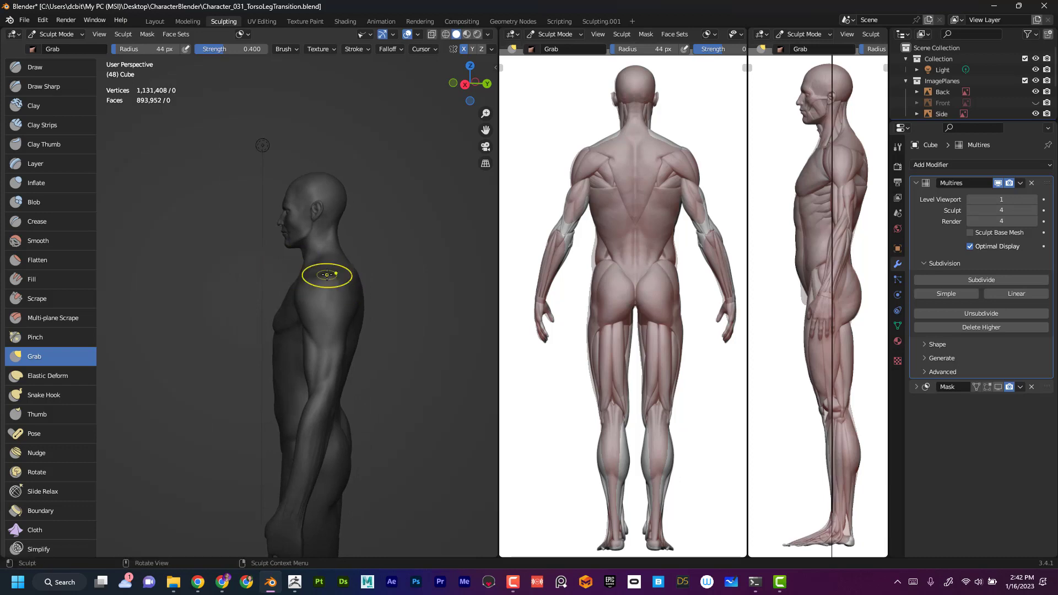
{"action": "left_click_drag", "start_coordinate": [339, 266], "coordinate": [288, 259], "text": "alt"}
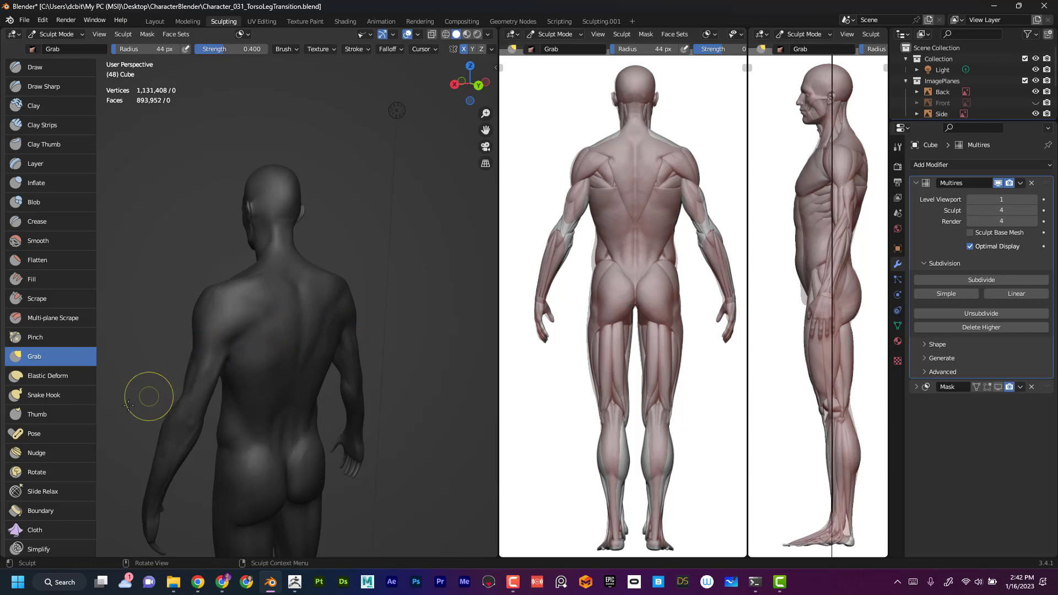
Set the Grab brush radius to 25 px near the rear of the armpit
{"action": "left_click_drag", "start_coordinate": [149, 395], "coordinate": [92, 387], "text": "alt"}
{"action": "left_click_drag", "start_coordinate": [171, 418], "coordinate": [214, 402], "text": "ctrl+alt"}
{"action": "key", "text": "f"}
{"action": "left_click", "coordinate": [259, 319]}
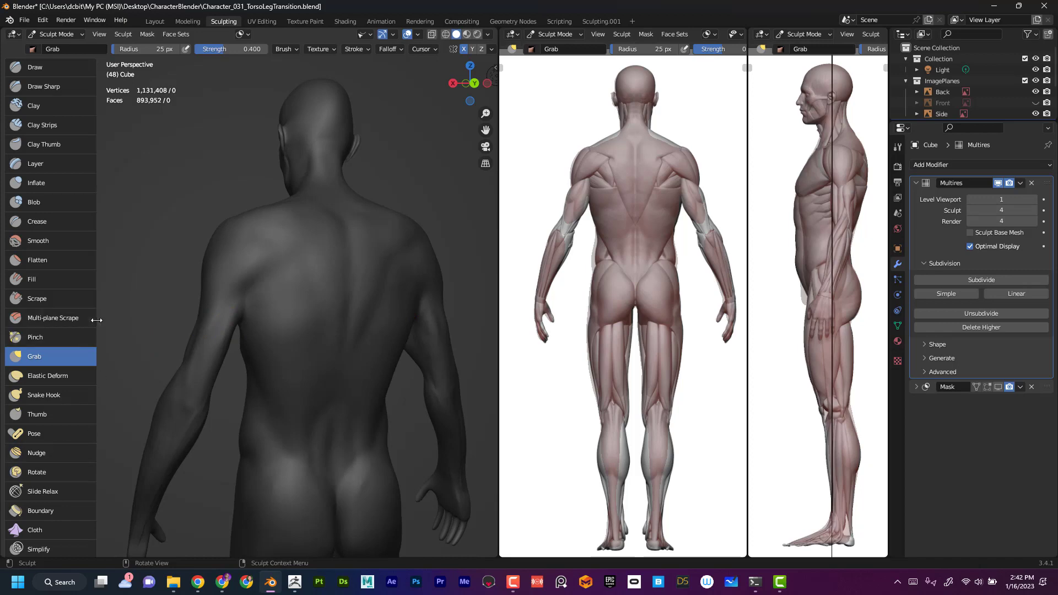
Paint a mask along the crease at the rear of the armpits with the Mask brush at an 18 px radius
{"action": "left_click_drag", "start_coordinate": [97, 339], "coordinate": [108, 341]}
{"action": "scroll", "coordinate": [107, 358], "scroll_direction": "down", "scroll_amount": 5}
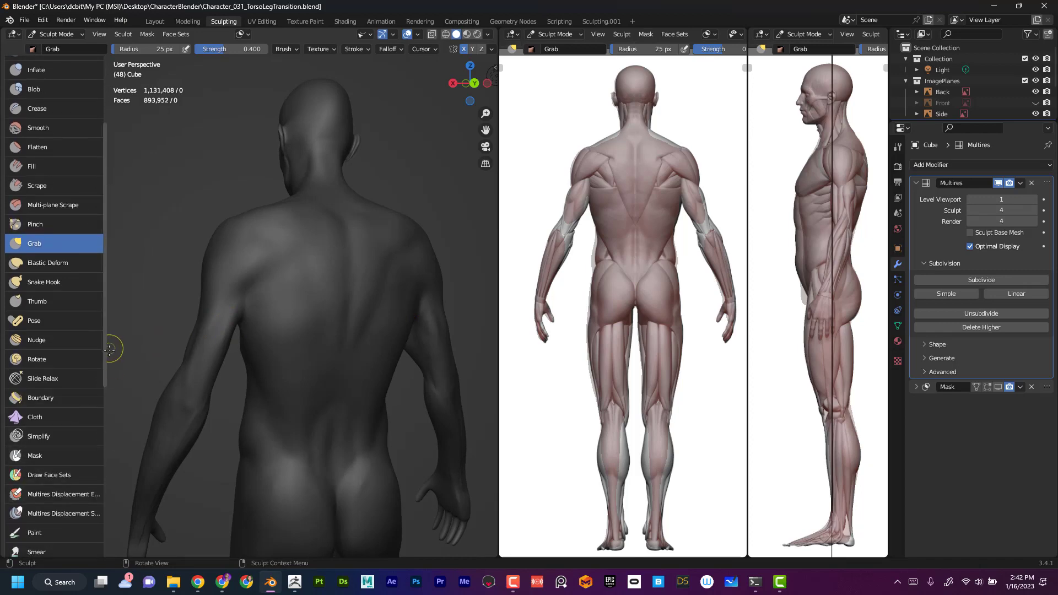
{"action": "left_click_drag", "start_coordinate": [108, 358], "coordinate": [107, 404]}
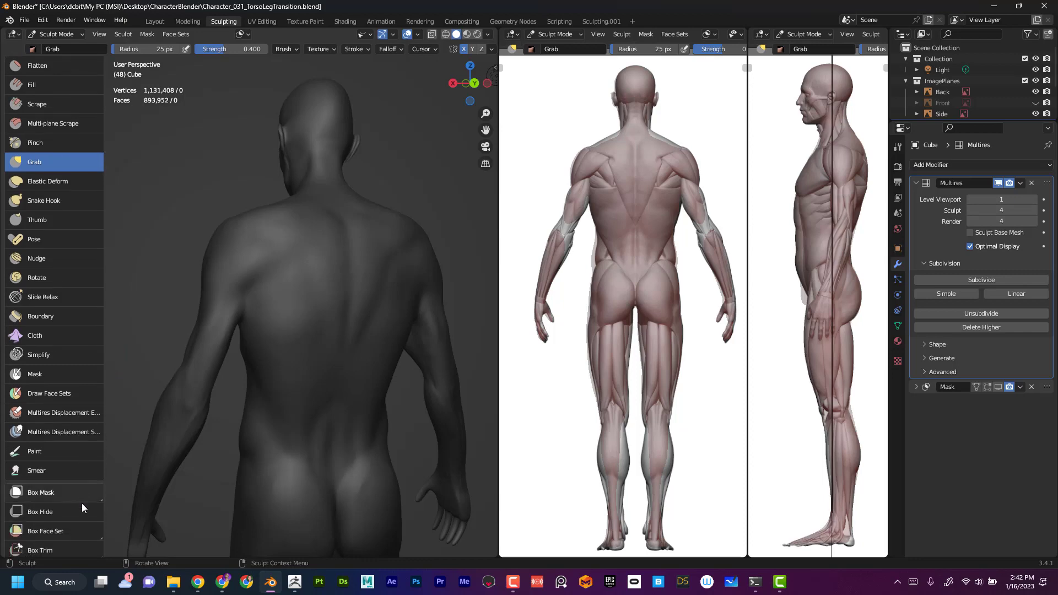
{"action": "left_click", "coordinate": [38, 374]}
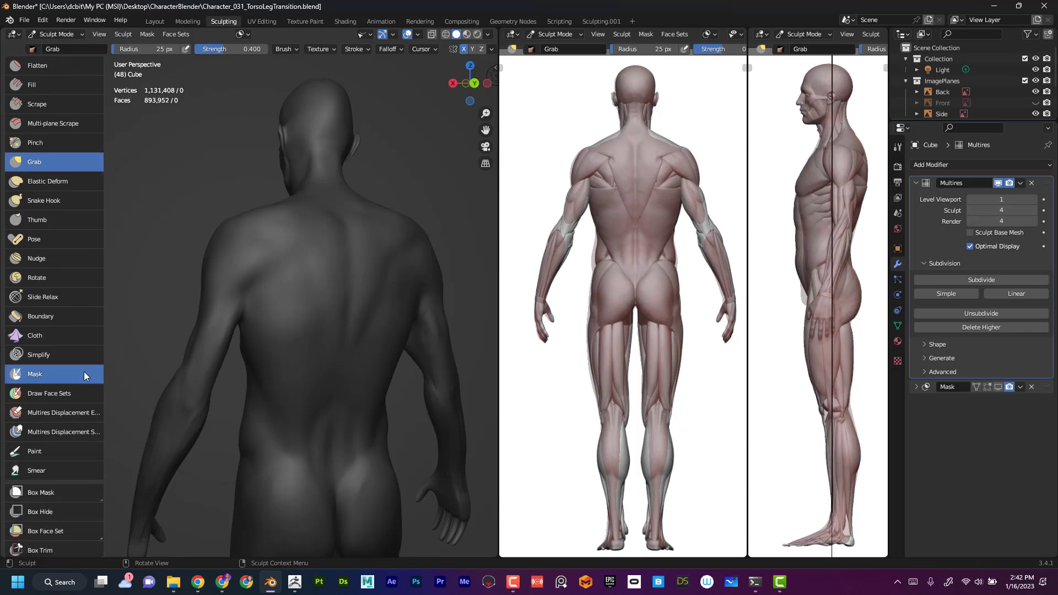
{"action": "key", "text": "f"}
{"action": "left_click", "coordinate": [248, 309]}
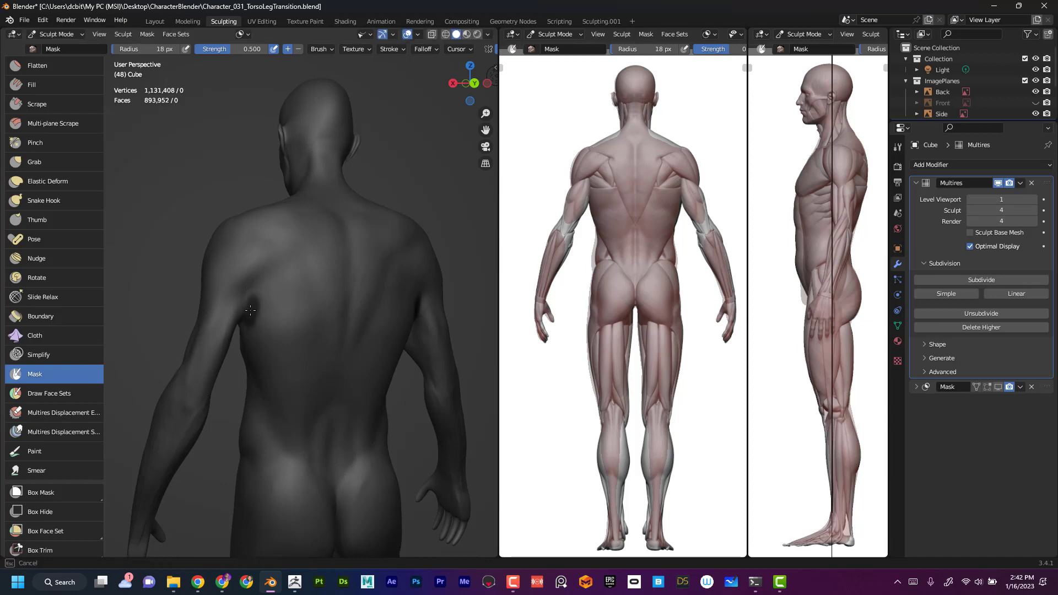
{"action": "mouse_move", "coordinate": [247, 324]}
{"action": "middle_mouse_down"}
{"action": "mouse_move", "coordinate": [273, 239]}
{"action": "mouse_move", "coordinate": [278, 311]}
{"action": "middle_mouse_up"}
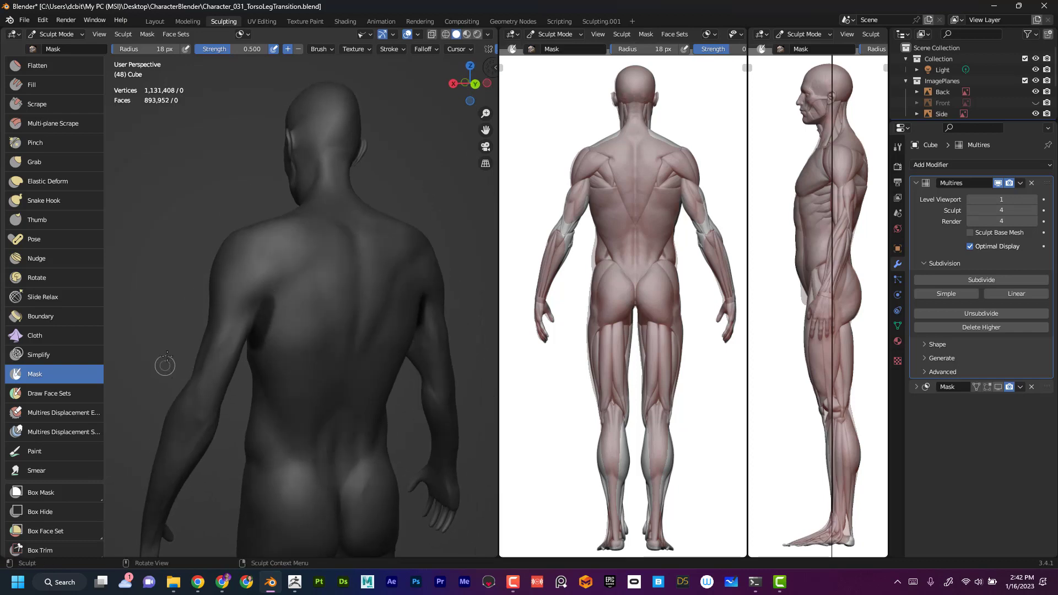
Pull the area around the rear armpit crease slightly downward with the Grab brush at a 37 px radius
{"action": "middle_click_drag", "start_coordinate": [167, 355], "coordinate": [140, 267]}
{"action": "left_click", "coordinate": [66, 163]}
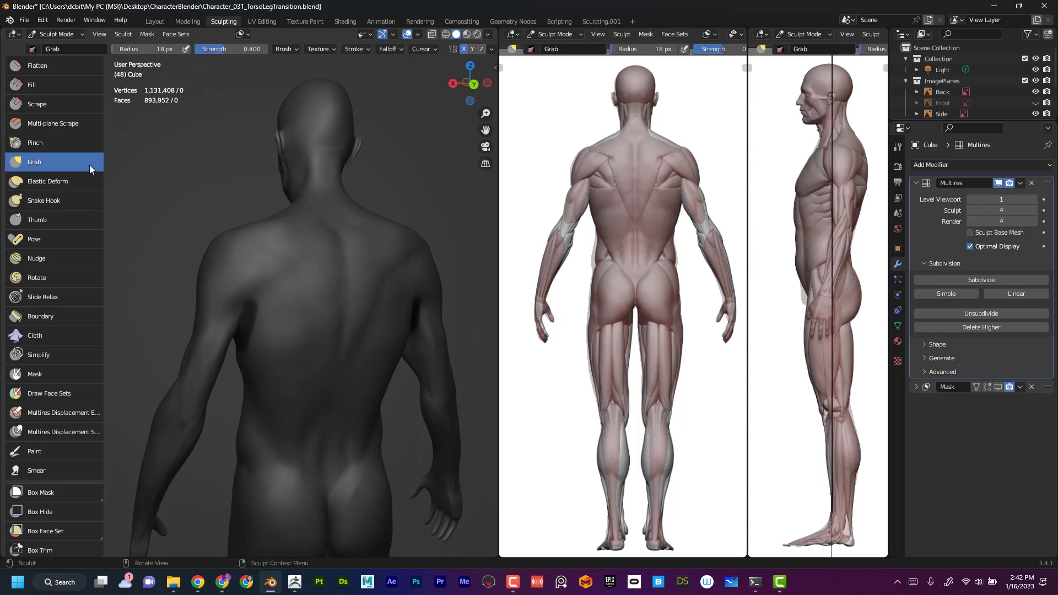
{"action": "key", "text": "f"}
{"action": "left_click", "coordinate": [241, 315]}
{"action": "middle_click_drag", "start_coordinate": [153, 351], "coordinate": [271, 359]}
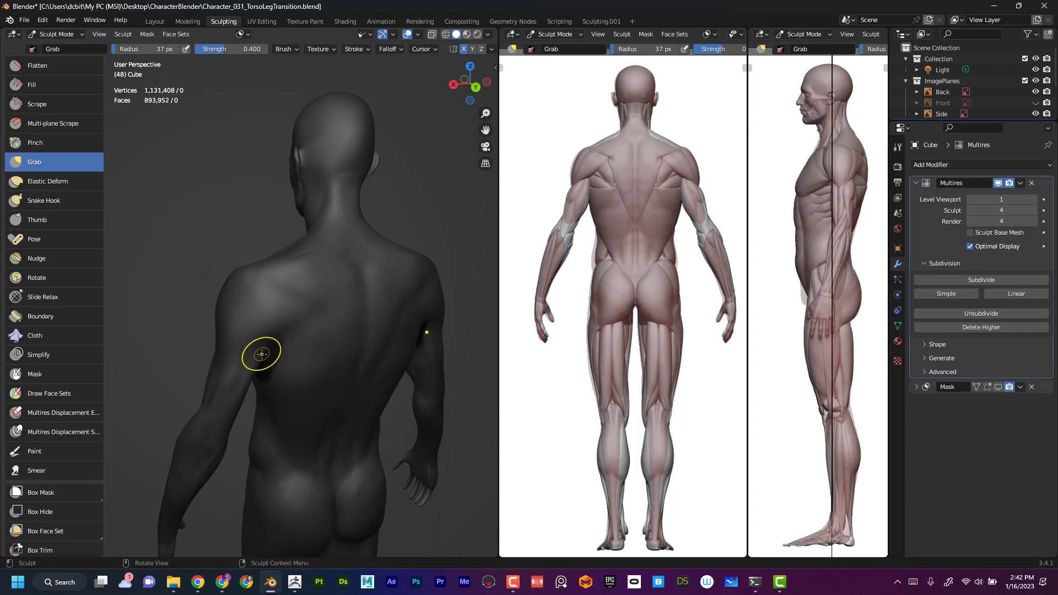
{"action": "left_click_drag", "start_coordinate": [261, 353], "coordinate": [257, 368]}
Adjust the back of the upper arm beside the armpit with small Grab strokes at a 50 px radius
{"action": "left_click_drag", "start_coordinate": [248, 428], "coordinate": [236, 401], "text": "alt"}
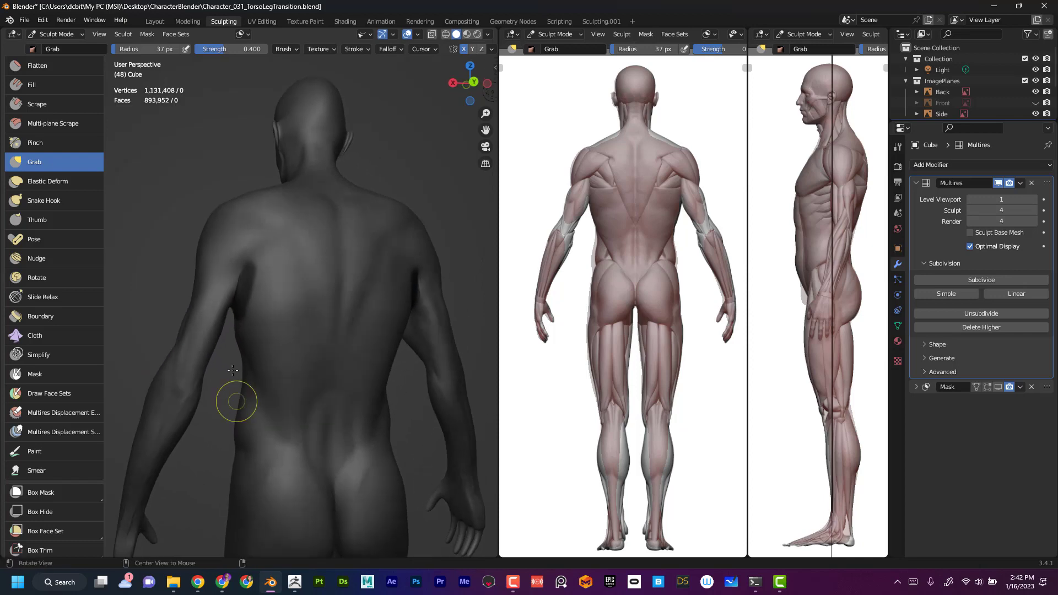
{"action": "mouse_move", "coordinate": [232, 309]}
{"action": "left_mouse_down"}
{"action": "mouse_move", "coordinate": [216, 243]}
{"action": "mouse_move", "coordinate": [226, 216]}
{"action": "left_mouse_up"}
{"action": "key", "text": "f"}
{"action": "left_click", "coordinate": [227, 249]}
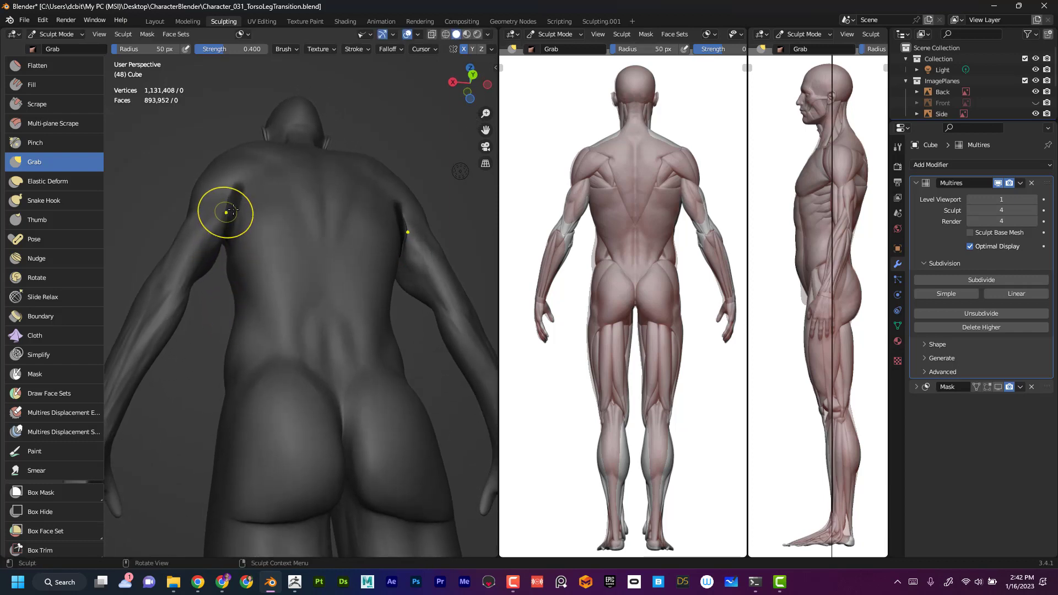
{"action": "left_click_drag", "start_coordinate": [180, 167], "coordinate": [181, 200], "text": "alt"}
{"action": "left_click_drag", "start_coordinate": [219, 281], "coordinate": [221, 278]}
{"action": "left_click_drag", "start_coordinate": [221, 278], "coordinate": [221, 276]}
{"action": "left_click_drag", "start_coordinate": [185, 168], "coordinate": [208, 170], "text": "alt"}
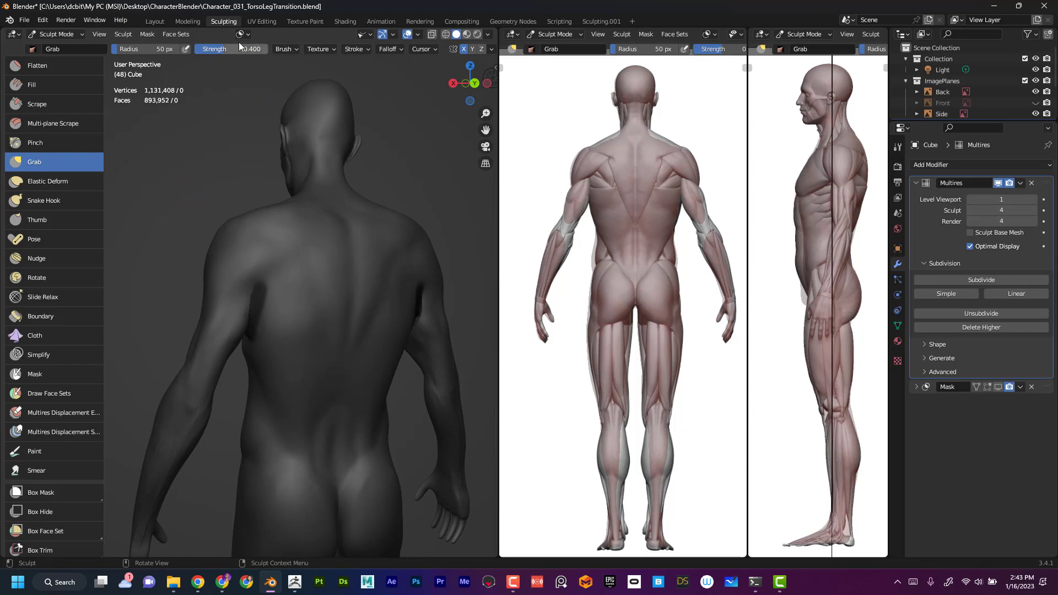
Clear the mask and adjust the rear armpits and upper side of the back with small Grab strokes at a 50 px radius
{"action": "left_click", "coordinate": [147, 34]}
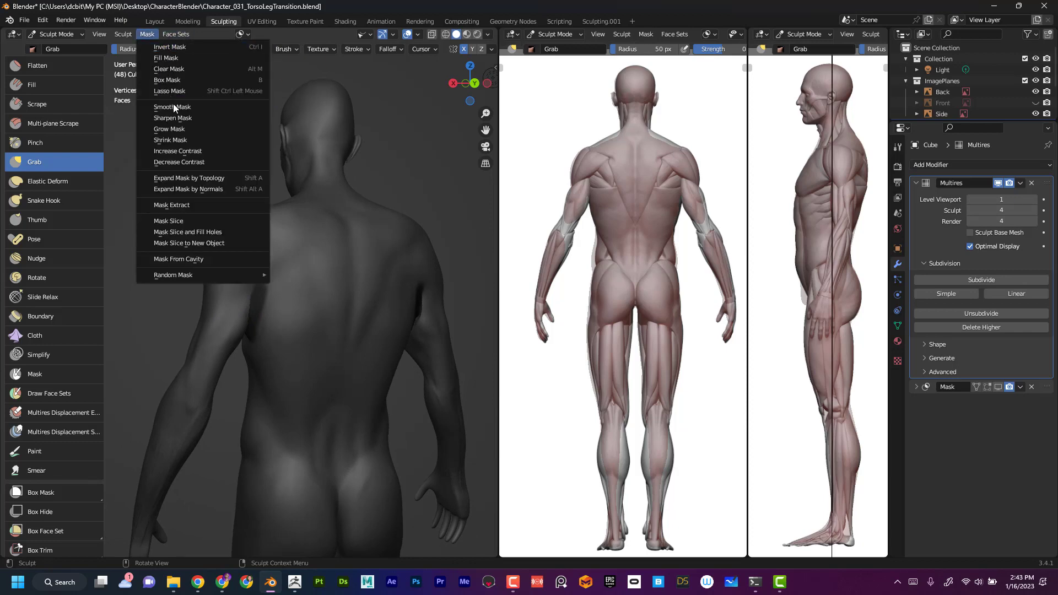
{"action": "left_click", "coordinate": [179, 71]}
{"action": "left_click_drag", "start_coordinate": [271, 332], "coordinate": [262, 338]}
{"action": "middle_click_drag", "start_coordinate": [184, 388], "coordinate": [155, 384]}
{"action": "left_click_drag", "start_coordinate": [381, 323], "coordinate": [376, 315]}
{"action": "middle_click_drag", "start_coordinate": [187, 299], "coordinate": [205, 305]}
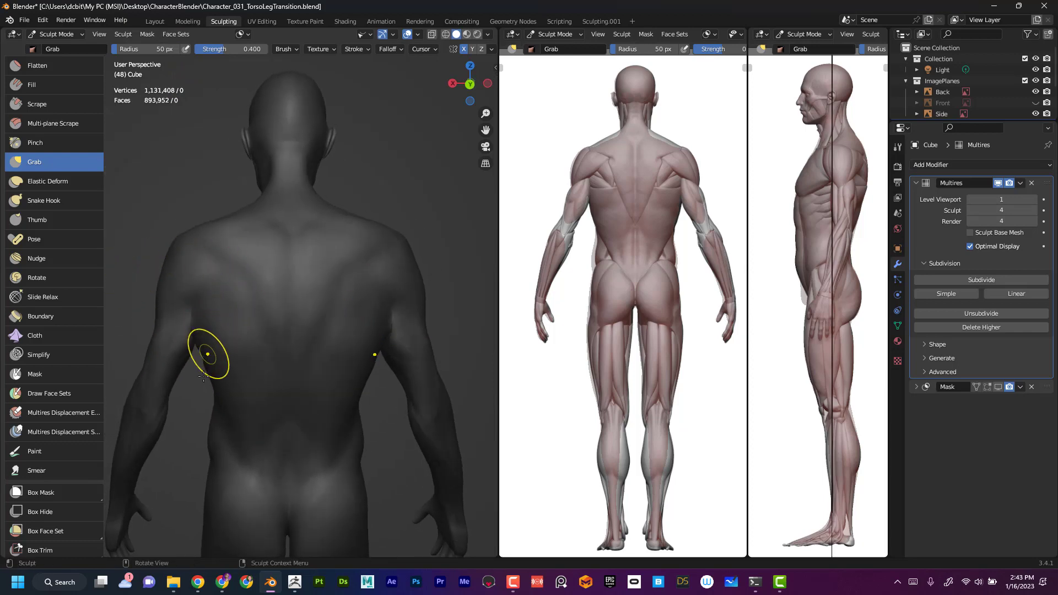
{"action": "middle_click_drag", "start_coordinate": [203, 376], "coordinate": [230, 342]}
{"action": "left_click_drag", "start_coordinate": [229, 342], "coordinate": [228, 359]}
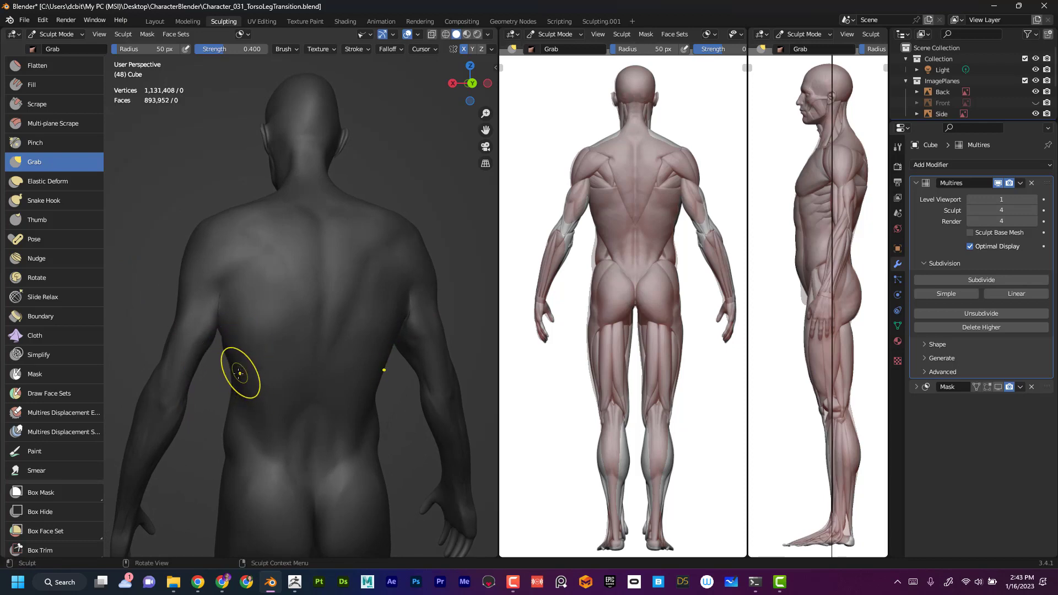
Reshape the side of the back below the armpit with short Grab strokes at a 67 px radius
{"action": "mouse_move", "coordinate": [406, 370]}
{"action": "middle_mouse_down"}
{"action": "mouse_move", "coordinate": [384, 420]}
{"action": "mouse_move", "coordinate": [388, 449]}
{"action": "mouse_move", "coordinate": [365, 425]}
{"action": "mouse_move", "coordinate": [368, 433]}
{"action": "middle_mouse_up"}
{"action": "key", "text": "f"}
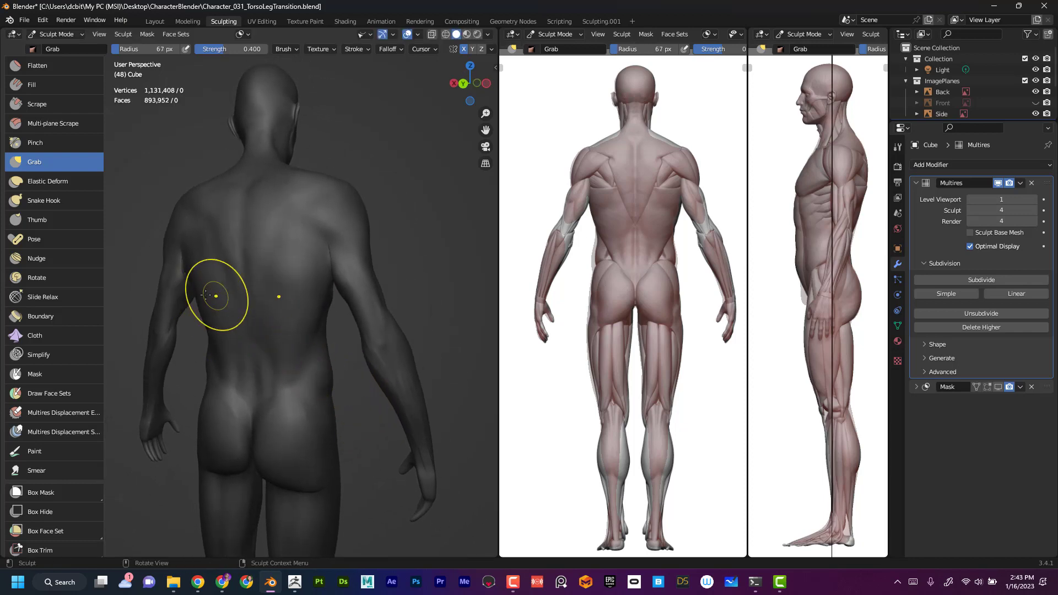
{"action": "middle_click_drag", "start_coordinate": [199, 292], "coordinate": [365, 314]}
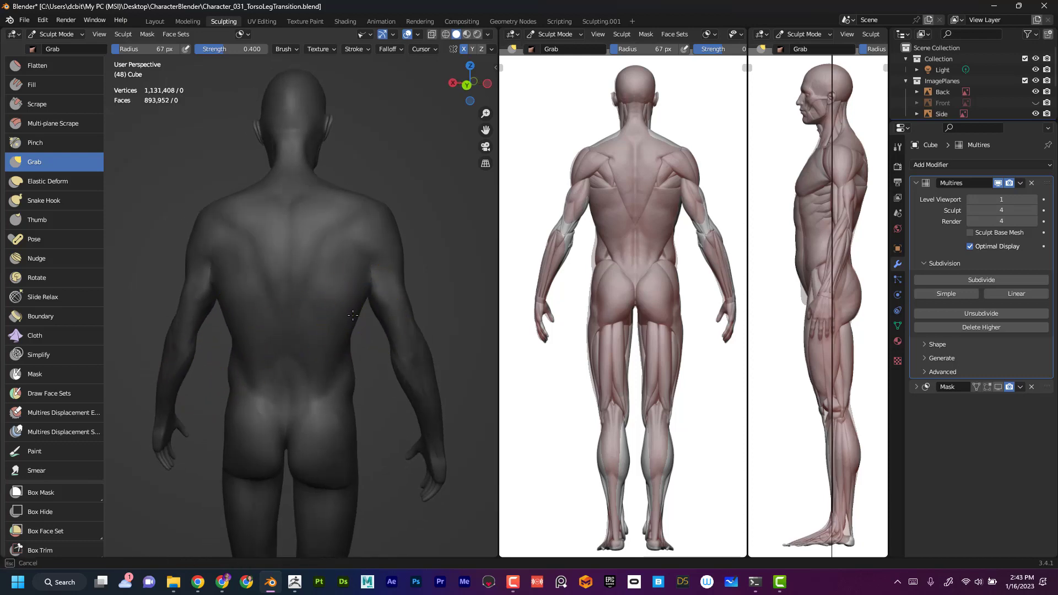
{"action": "mouse_move", "coordinate": [359, 283]}
{"action": "middle_mouse_down"}
{"action": "mouse_move", "coordinate": [454, 229]}
{"action": "mouse_move", "coordinate": [402, 303]}
{"action": "middle_mouse_up"}
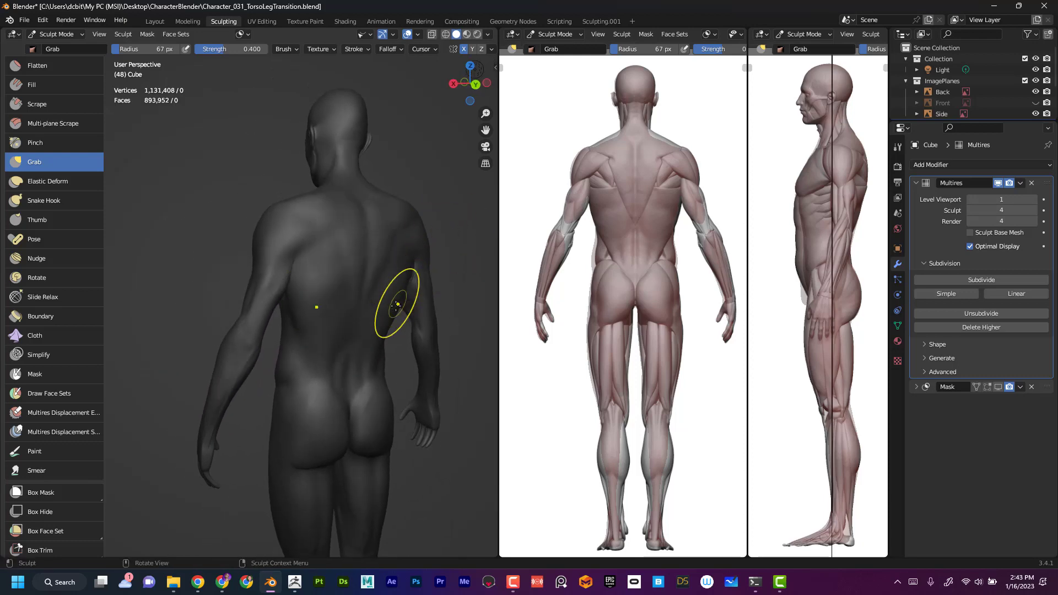
{"action": "middle_click_drag", "start_coordinate": [455, 224], "coordinate": [252, 314]}
{"action": "left_click_drag", "start_coordinate": [258, 353], "coordinate": [256, 369]}
{"action": "left_click_drag", "start_coordinate": [257, 369], "coordinate": [252, 372]}
{"action": "left_click_drag", "start_coordinate": [251, 372], "coordinate": [258, 364]}
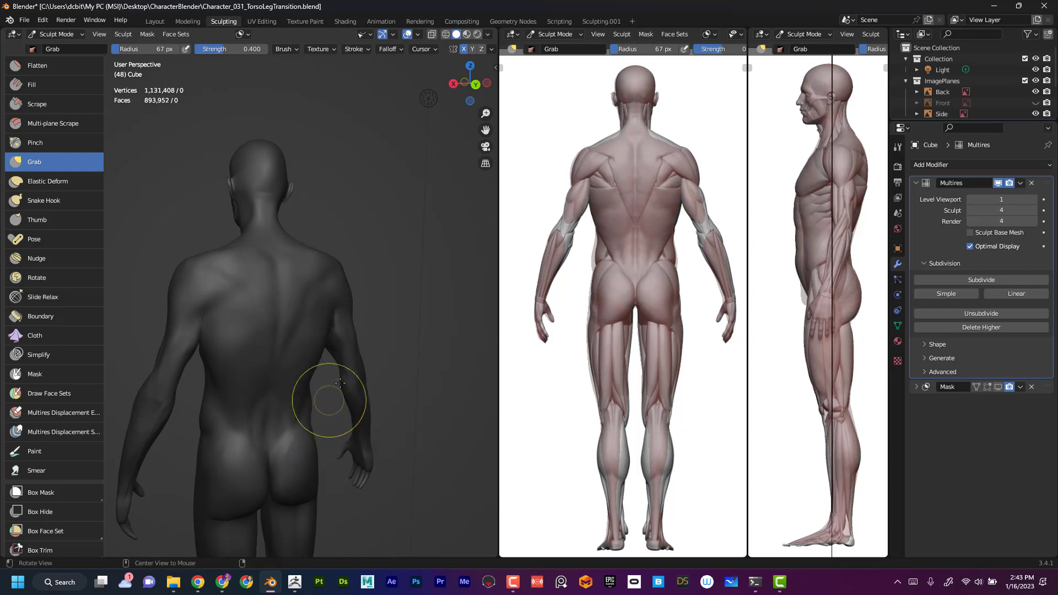
Adjust the waist and outer hip contours from a rear three-quarter view with the Grab brush at a 67 px radius
{"action": "middle_click_drag", "start_coordinate": [328, 397], "coordinate": [296, 406]}
{"action": "mouse_move", "coordinate": [296, 406]}
{"action": "left_mouse_down"}
{"action": "mouse_move", "coordinate": [287, 420]}
{"action": "mouse_move", "coordinate": [327, 462]}
{"action": "left_mouse_up"}
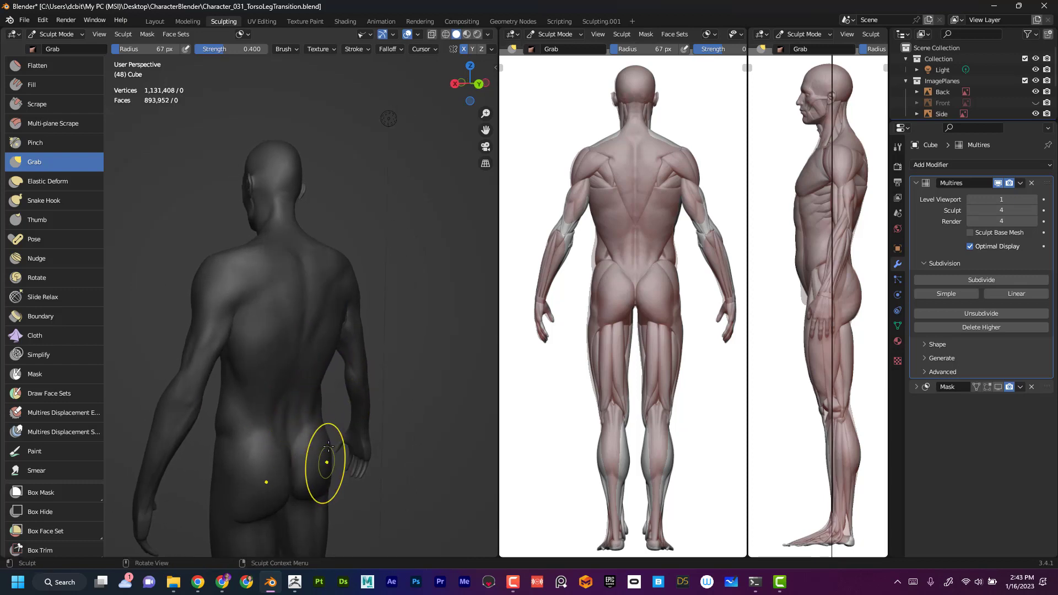
{"action": "left_click_drag", "start_coordinate": [226, 470], "coordinate": [230, 425]}
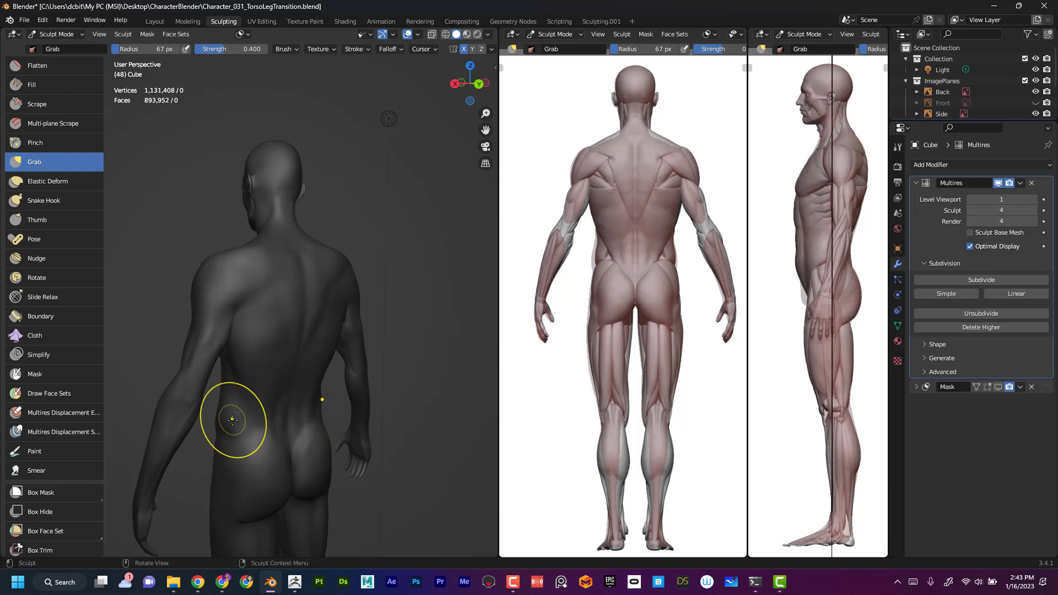
{"action": "left_click_drag", "start_coordinate": [255, 366], "coordinate": [279, 356]}
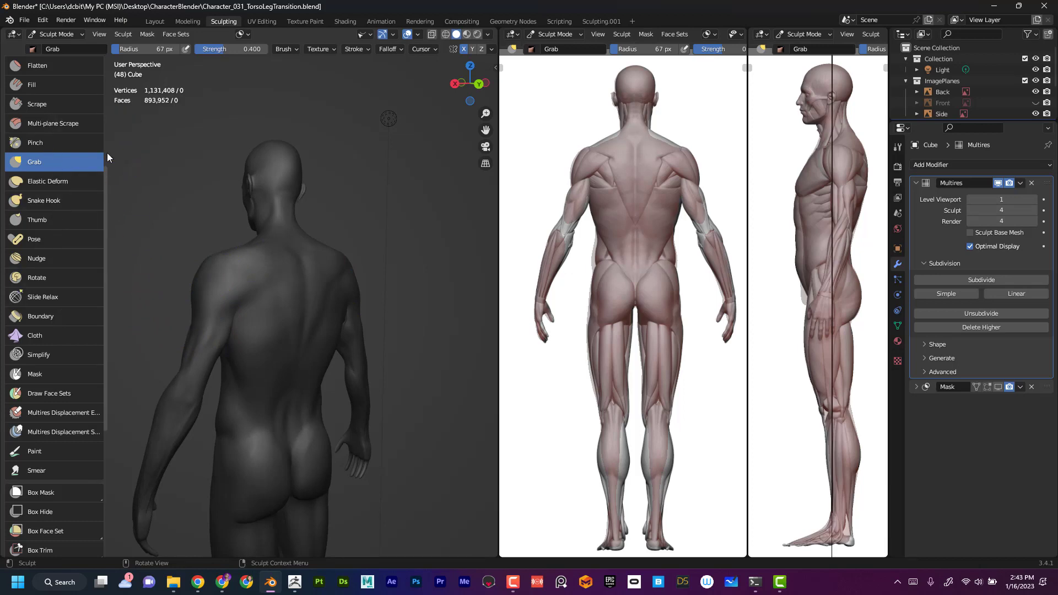
Refine the back of the upper arm below the shoulder with Clay Strips at a 27 px radius, smoothing the transition
{"action": "scroll", "coordinate": [104, 97], "scroll_direction": "up", "scroll_amount": 6}
{"action": "left_click", "coordinate": [66, 128]}
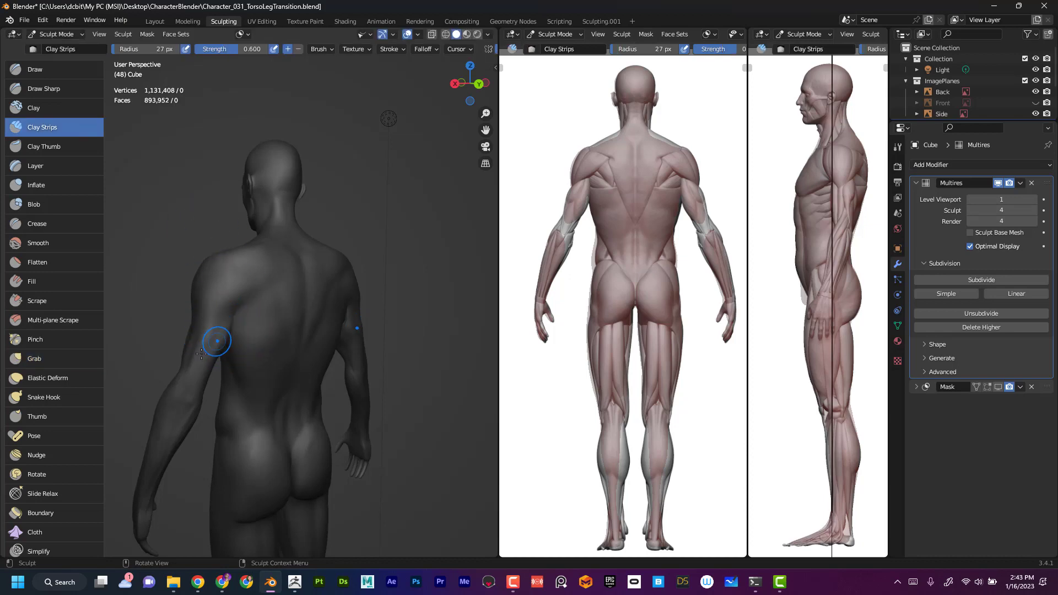
{"action": "middle_click_drag", "start_coordinate": [201, 354], "coordinate": [196, 353]}
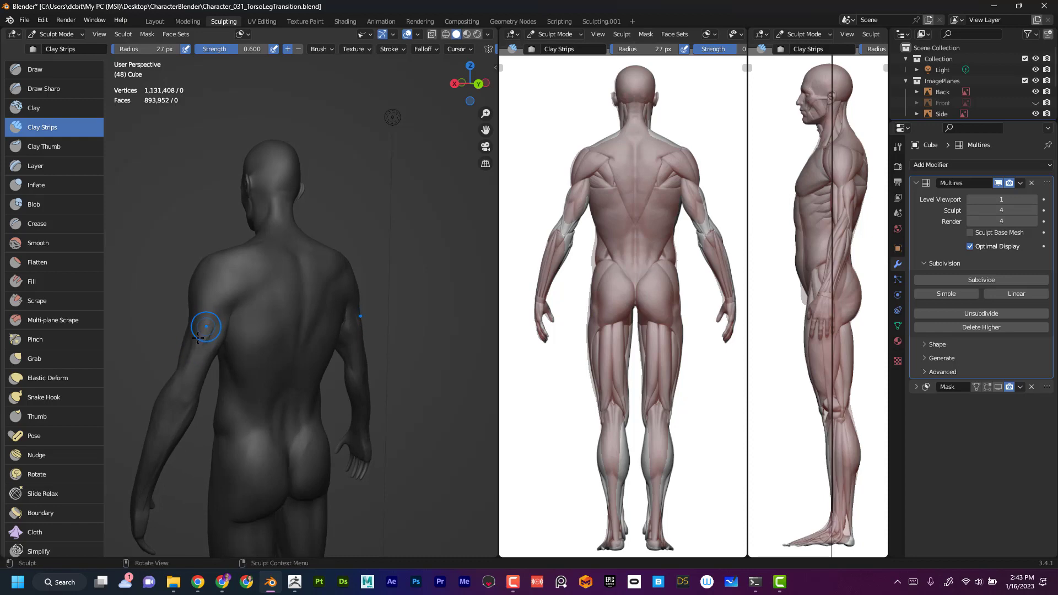
{"action": "middle_click_drag", "start_coordinate": [162, 354], "coordinate": [235, 335]}
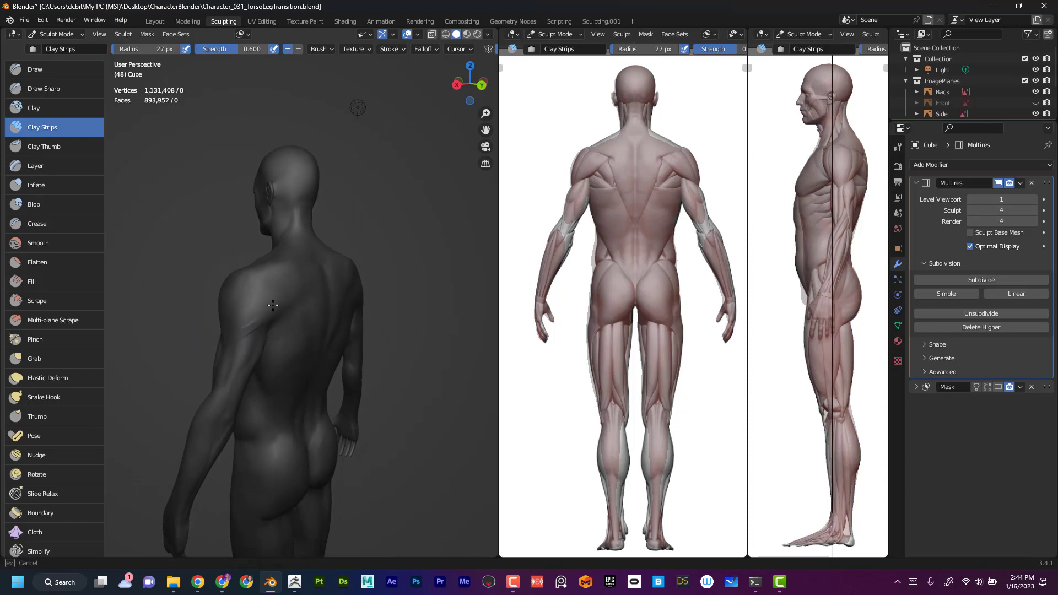
{"action": "left_click_drag", "start_coordinate": [273, 305], "coordinate": [243, 329], "text": "shift"}
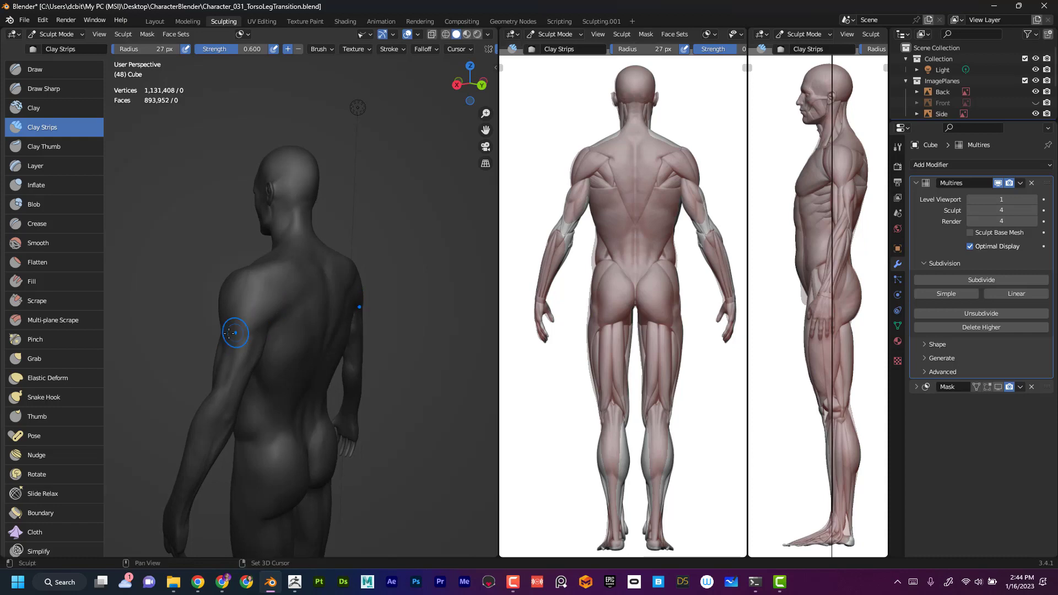
{"action": "middle_click_drag", "start_coordinate": [174, 367], "coordinate": [175, 304]}
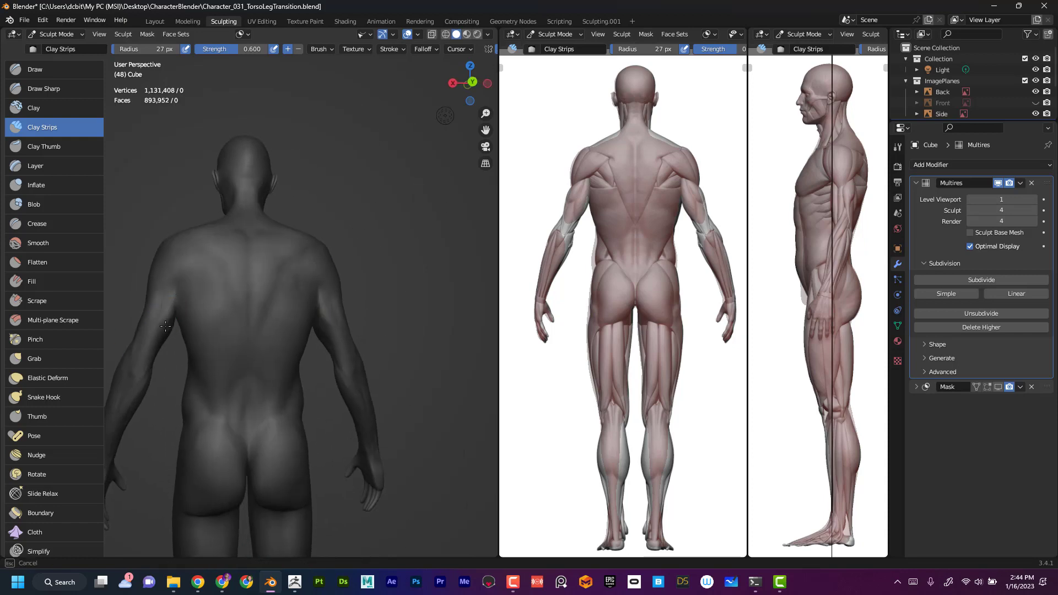
{"action": "left_click_drag", "start_coordinate": [167, 311], "coordinate": [161, 322]}
{"action": "middle_click_drag", "start_coordinate": [382, 315], "coordinate": [370, 340]}
{"action": "middle_click_drag", "start_coordinate": [369, 385], "coordinate": [376, 323], "text": "shift"}
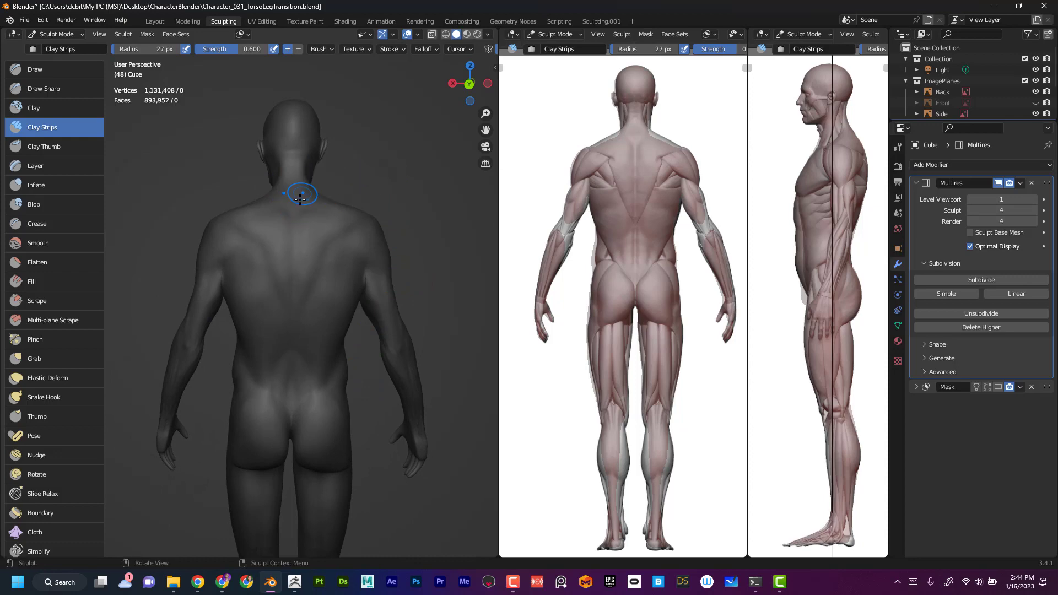
Build up the base of the neck at the top of the spine with Clay Strips at a 16 px radius
{"action": "key", "text": "f"}
{"action": "middle_click_drag", "start_coordinate": [365, 161], "coordinate": [328, 215]}
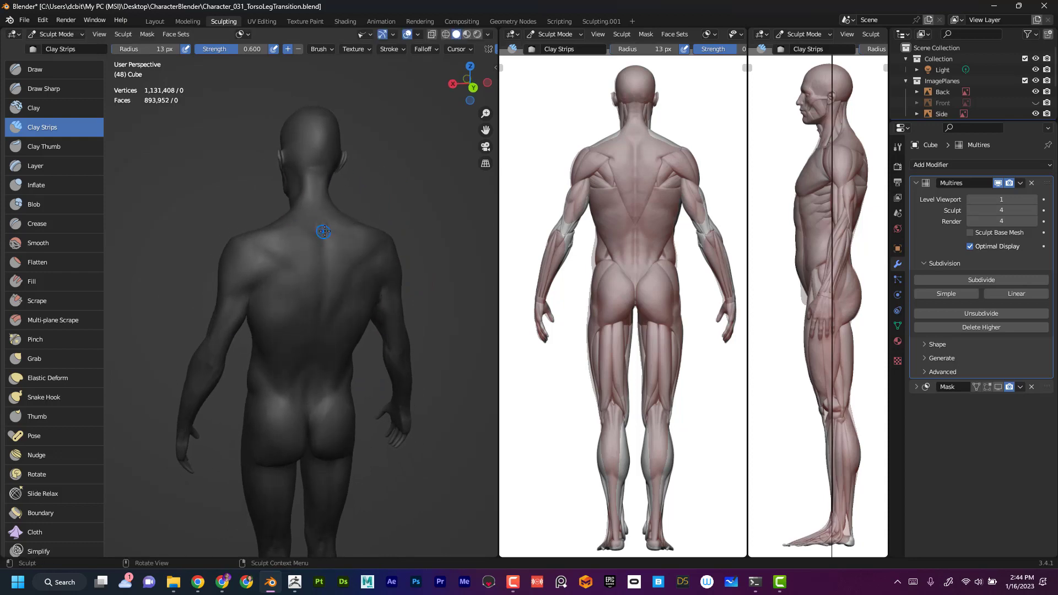
{"action": "key", "text": "f"}
{"action": "left_click", "coordinate": [326, 231]}
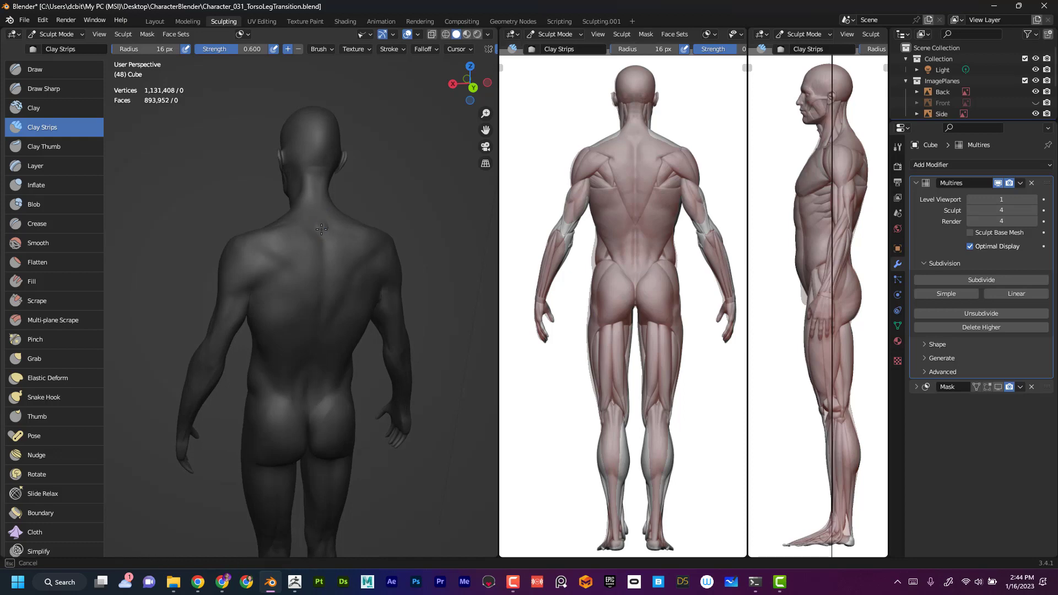
{"action": "middle_click_drag", "start_coordinate": [372, 187], "coordinate": [377, 187]}
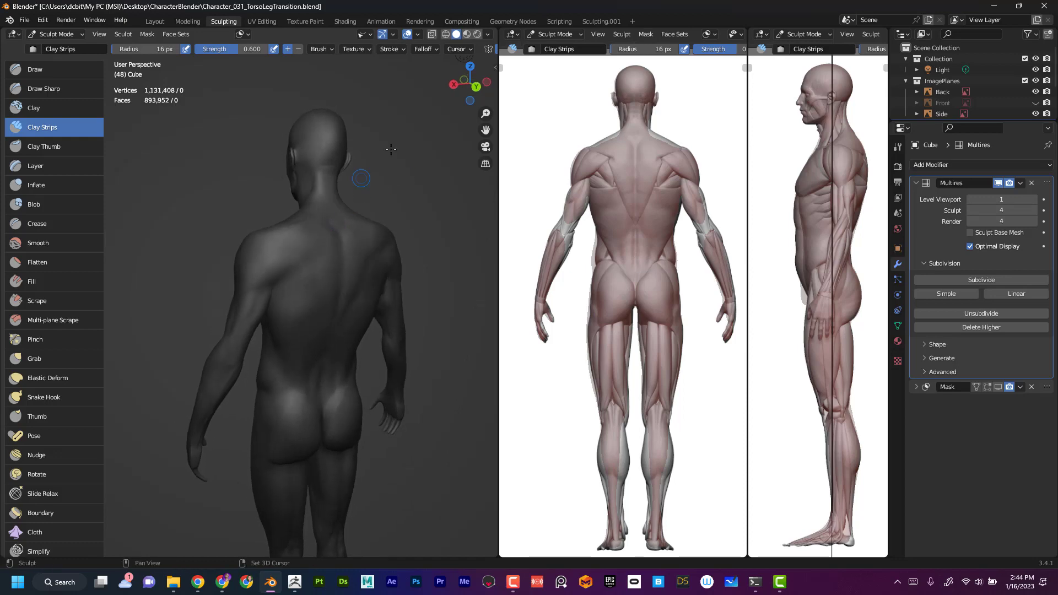
Refine the top of the trapezius between neck and shoulder with Clay Strips, enlarging the radius to 29 px and 36 px
{"action": "mouse_move", "coordinate": [391, 149]}
{"action": "middle_mouse_down"}
{"action": "mouse_move", "coordinate": [387, 216]}
{"action": "mouse_move", "coordinate": [404, 184]}
{"action": "mouse_move", "coordinate": [368, 236]}
{"action": "middle_mouse_up"}
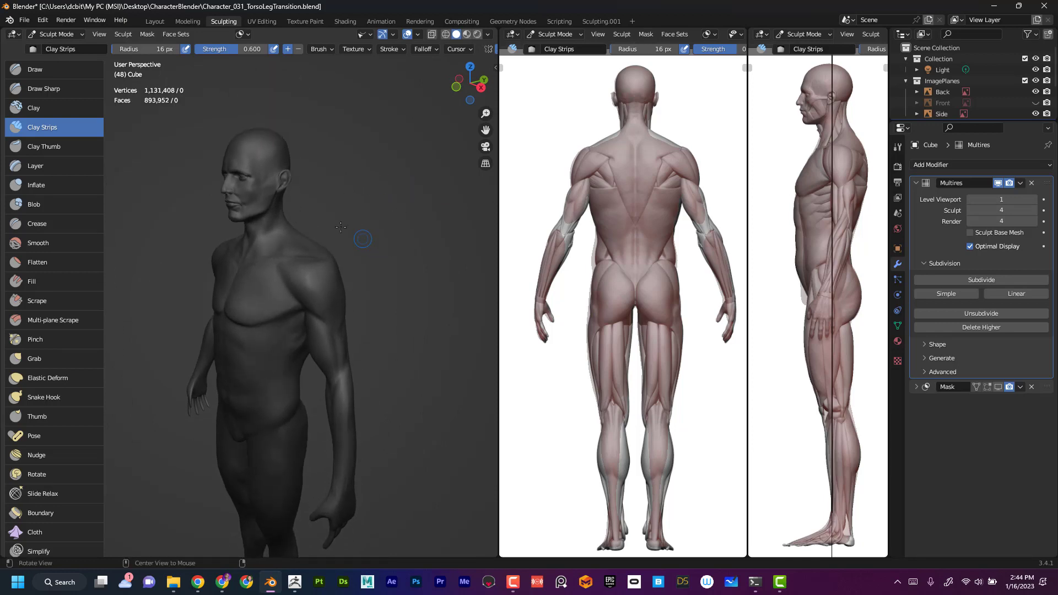
{"action": "key", "text": "f"}
{"action": "left_click", "coordinate": [304, 244]}
{"action": "middle_click_drag", "start_coordinate": [332, 230], "coordinate": [348, 223]}
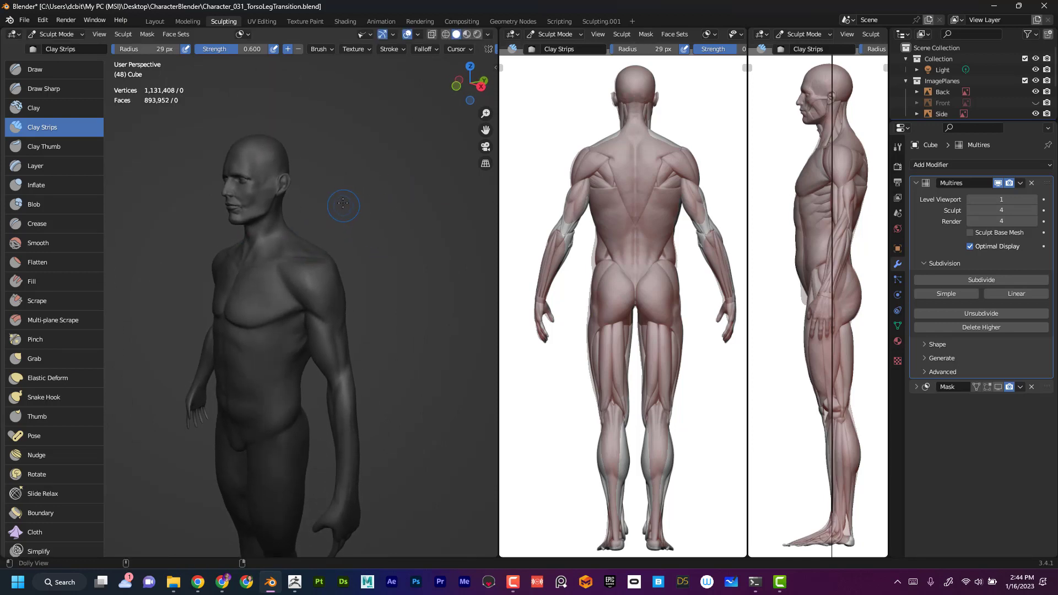
{"action": "left_click_drag", "start_coordinate": [345, 205], "coordinate": [318, 227], "text": "alt"}
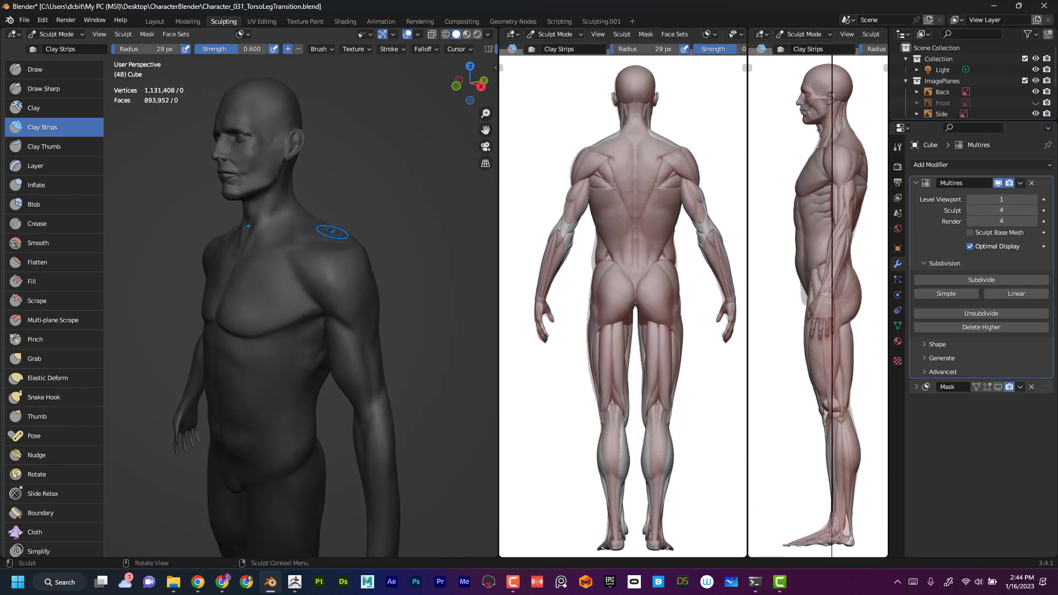
{"action": "key", "text": "f"}
{"action": "left_click", "coordinate": [332, 226]}
{"action": "left_click_drag", "start_coordinate": [335, 230], "coordinate": [321, 226], "text": "alt"}
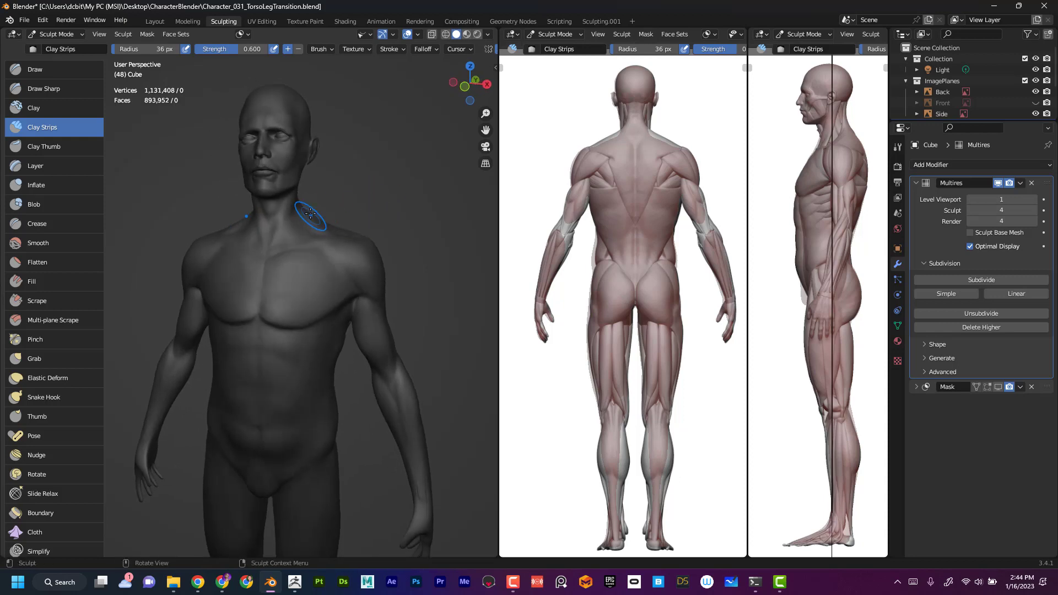
{"action": "middle_click_drag", "start_coordinate": [310, 213], "coordinate": [411, 197]}
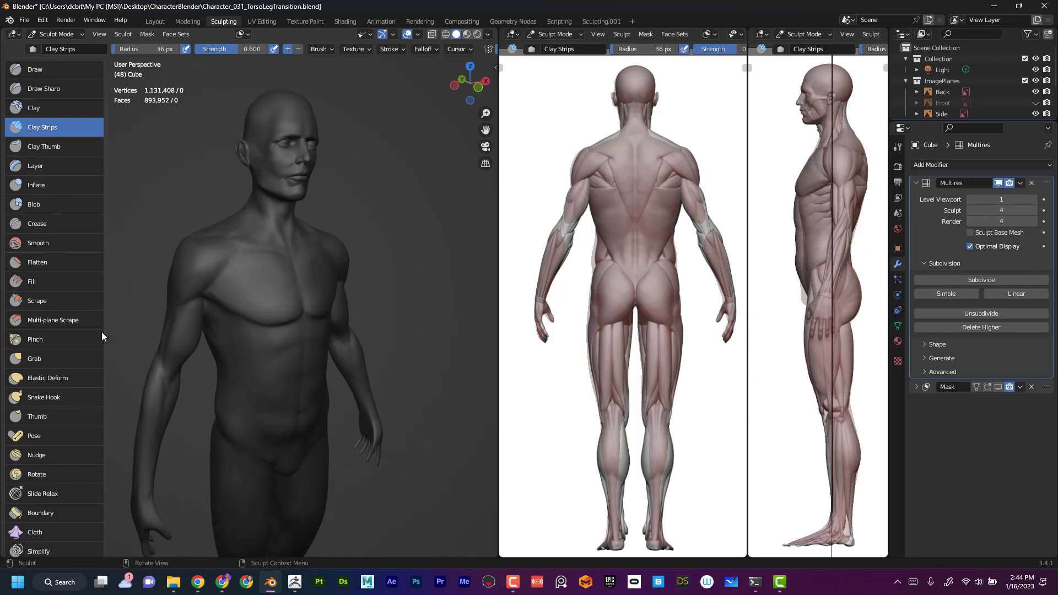
Adjust the lower inner chest muscle with the Grab brush at a 66 px radius
{"action": "scroll", "coordinate": [107, 319], "scroll_direction": "down", "scroll_amount": 5}
{"action": "scroll", "coordinate": [110, 341], "scroll_direction": "up", "scroll_amount": 5}
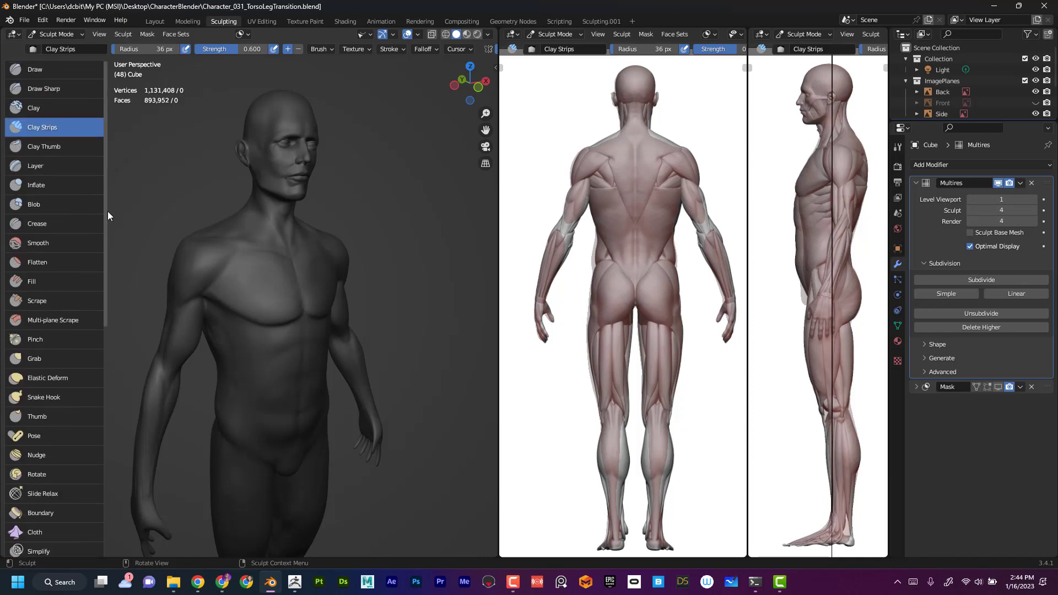
{"action": "left_click_drag", "start_coordinate": [107, 211], "coordinate": [107, 183]}
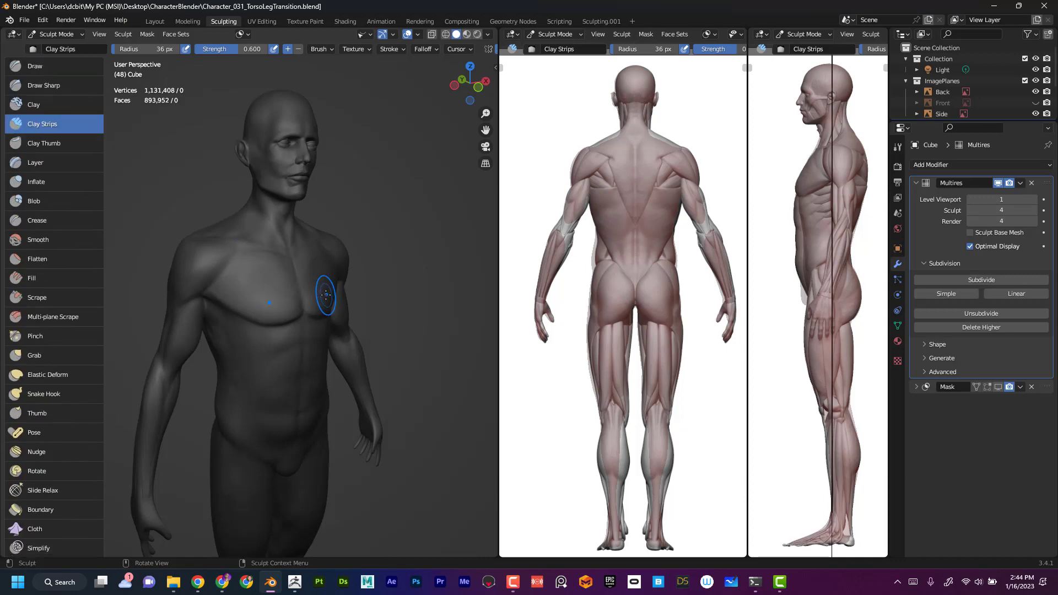
{"action": "key", "text": "g"}
{"action": "mouse_move", "coordinate": [393, 267]}
{"action": "middle_mouse_down"}
{"action": "mouse_move", "coordinate": [398, 286]}
{"action": "mouse_move", "coordinate": [403, 246]}
{"action": "middle_mouse_up"}
{"action": "key", "text": "f"}
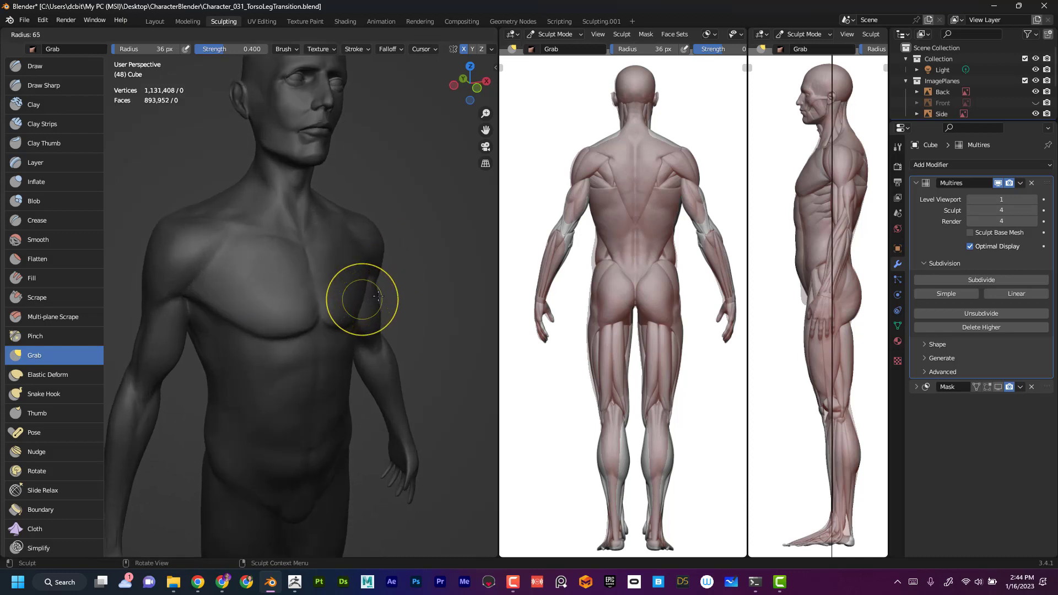
{"action": "left_click", "coordinate": [379, 300]}
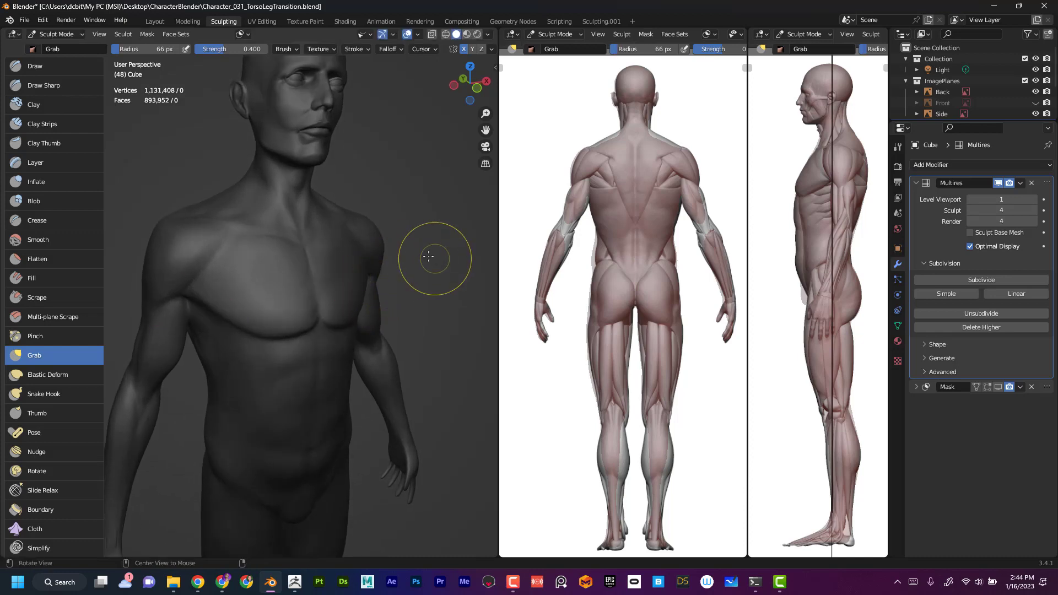
{"action": "mouse_move", "coordinate": [432, 261]}
{"action": "middle_mouse_down"}
{"action": "mouse_move", "coordinate": [351, 257]}
{"action": "mouse_move", "coordinate": [207, 276]}
{"action": "middle_mouse_up"}
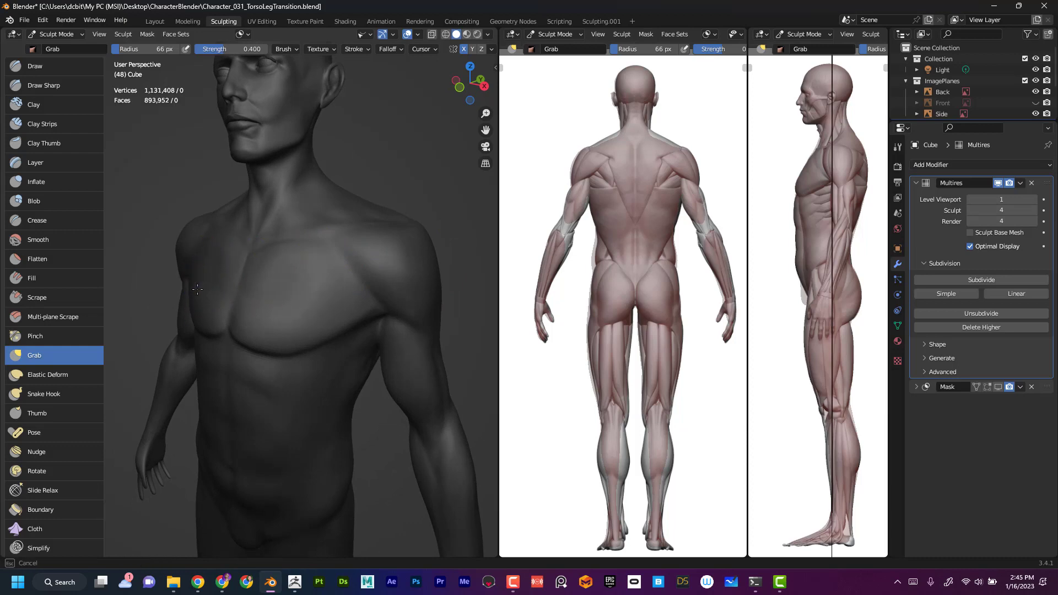
{"action": "left_click_drag", "start_coordinate": [138, 335], "coordinate": [159, 350], "text": "alt"}
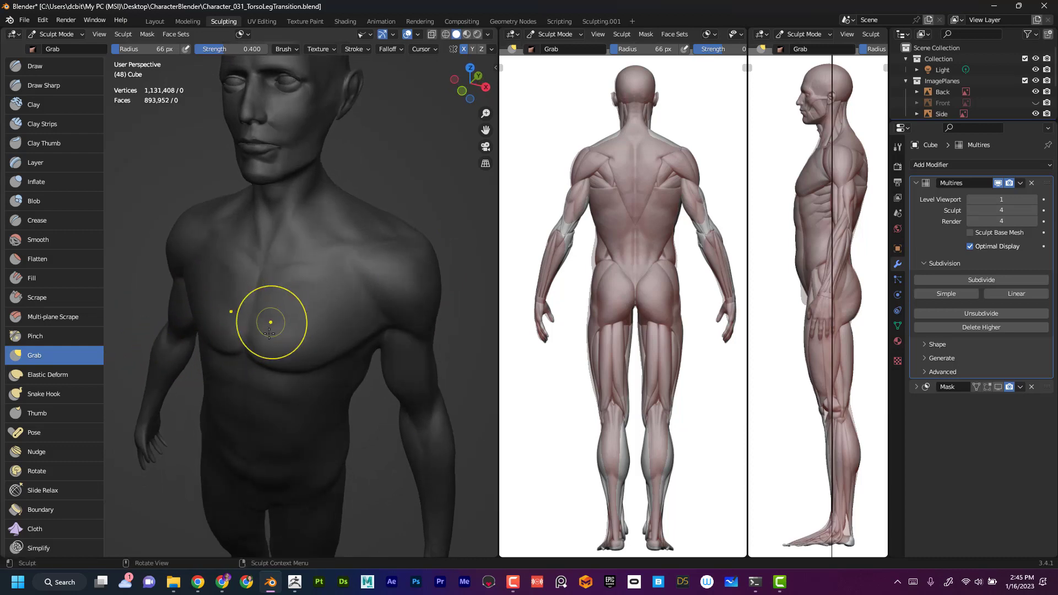
{"action": "left_click_drag", "start_coordinate": [269, 343], "coordinate": [270, 344]}
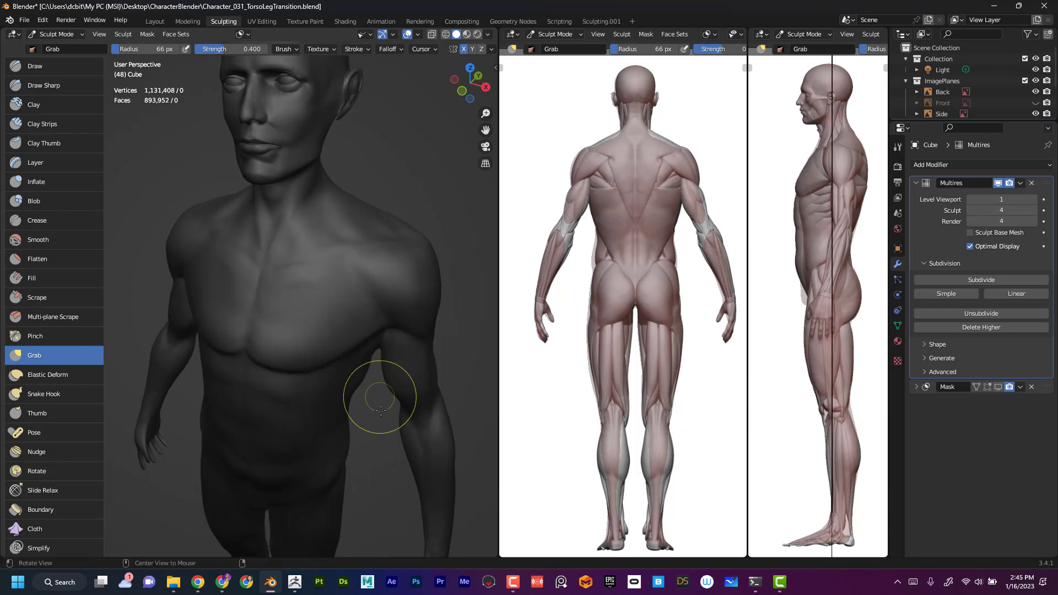
Nudge both sides of the lower neck where it meets the trapezius with small Grab strokes at a 66 px radius
{"action": "middle_click_drag", "start_coordinate": [379, 398], "coordinate": [396, 371]}
{"action": "mouse_move", "coordinate": [367, 296]}
{"action": "middle_mouse_down"}
{"action": "mouse_move", "coordinate": [342, 265]}
{"action": "mouse_move", "coordinate": [375, 276]}
{"action": "middle_mouse_up"}
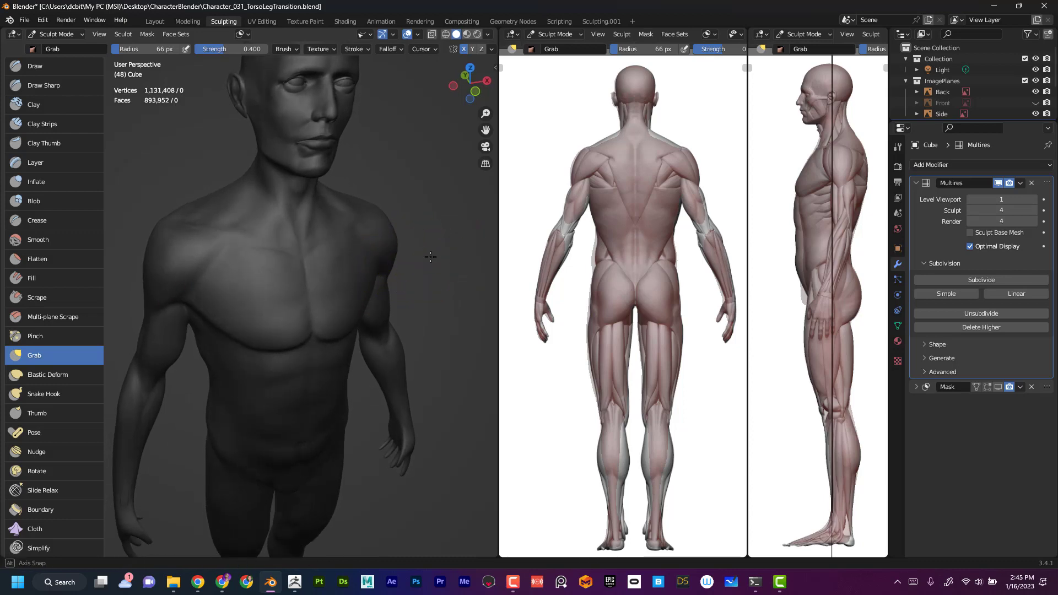
{"action": "middle_click_drag", "start_coordinate": [430, 257], "coordinate": [411, 257]}
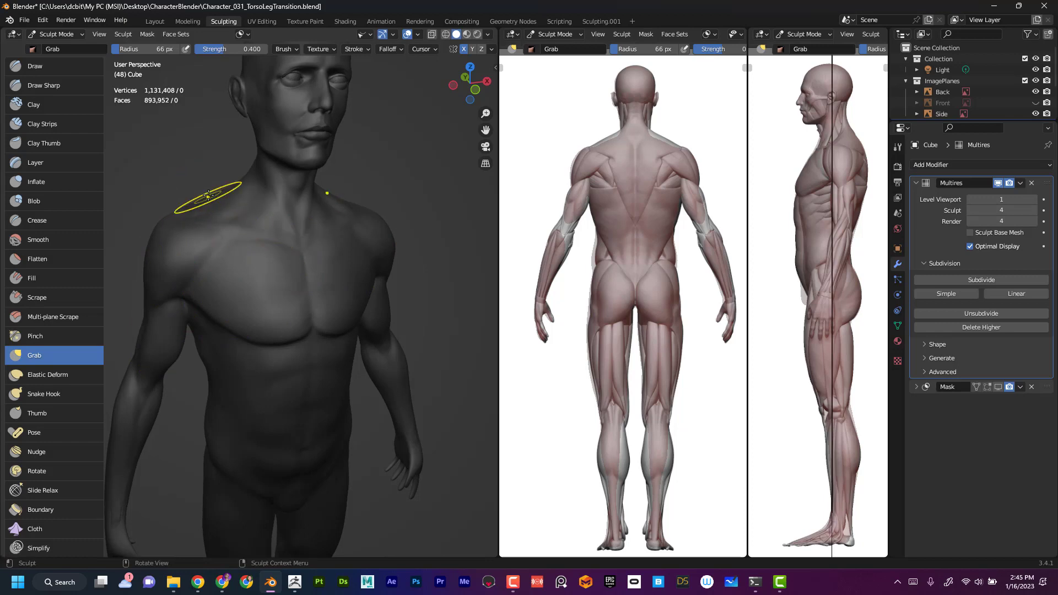
{"action": "left_click_drag", "start_coordinate": [253, 174], "coordinate": [256, 176]}
{"action": "middle_click_drag", "start_coordinate": [405, 159], "coordinate": [367, 148]}
{"action": "left_click_drag", "start_coordinate": [306, 173], "coordinate": [309, 171]}
{"action": "mouse_move", "coordinate": [389, 161]}
{"action": "middle_mouse_down"}
{"action": "mouse_move", "coordinate": [305, 181]}
{"action": "mouse_move", "coordinate": [307, 142]}
{"action": "mouse_move", "coordinate": [353, 145]}
{"action": "mouse_move", "coordinate": [421, 230]}
{"action": "mouse_move", "coordinate": [372, 226]}
{"action": "middle_mouse_up"}
Adjust the jaw area below the ear with a small Grab stroke at a radius of about 49 px
{"action": "key", "text": "f"}
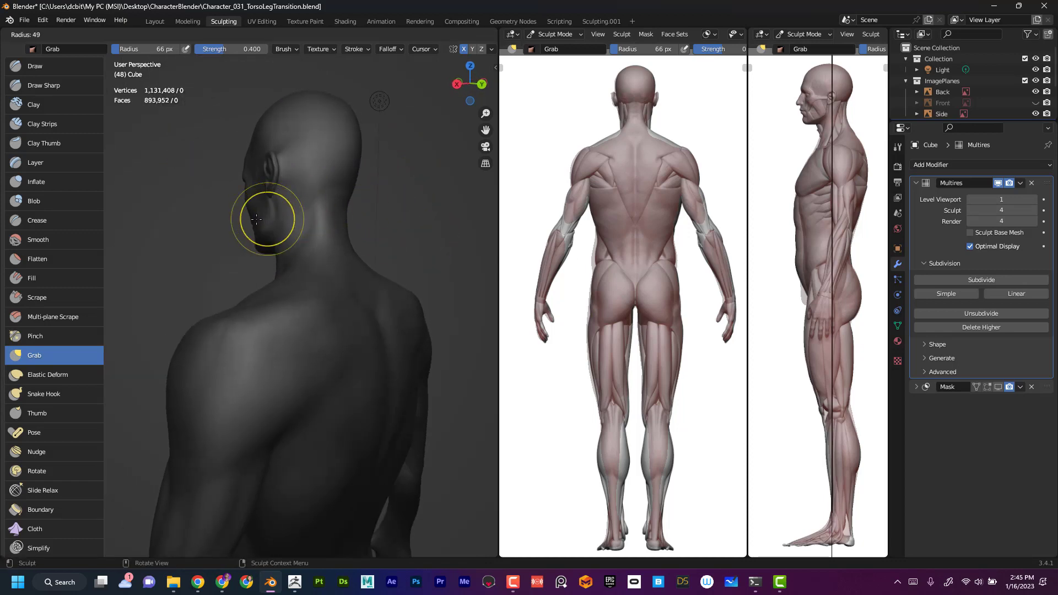
{"action": "left_click", "coordinate": [255, 217]}
{"action": "left_click_drag", "start_coordinate": [266, 211], "coordinate": [262, 212]}
Adjust the jawline beside the chin with small Grab strokes at a 77 px radius
{"action": "mouse_move", "coordinate": [212, 255]}
{"action": "middle_mouse_down"}
{"action": "mouse_move", "coordinate": [331, 243]}
{"action": "mouse_move", "coordinate": [372, 265]}
{"action": "mouse_move", "coordinate": [364, 243]}
{"action": "middle_mouse_up"}
{"action": "key", "text": "f"}
{"action": "left_click", "coordinate": [326, 353]}
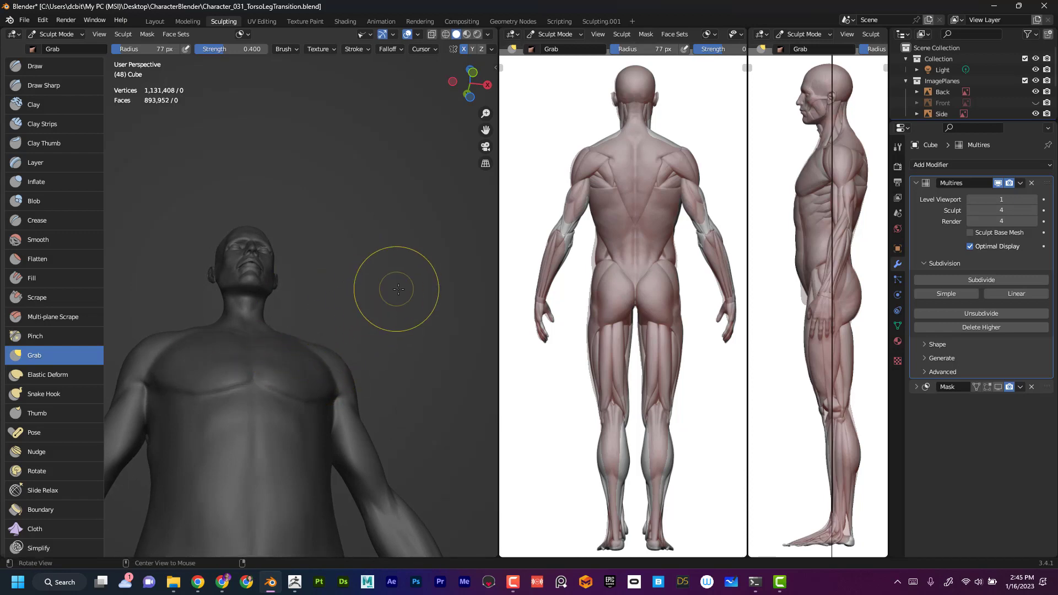
{"action": "middle_click_drag", "start_coordinate": [397, 284], "coordinate": [315, 338]}
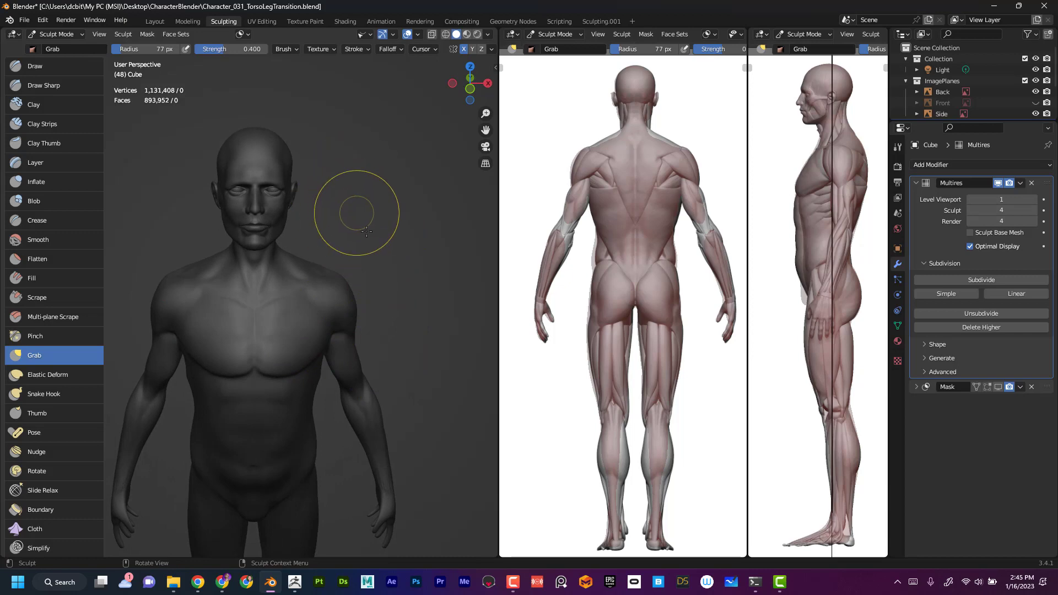
{"action": "mouse_move", "coordinate": [366, 222]}
{"action": "middle_mouse_down"}
{"action": "mouse_move", "coordinate": [361, 281]}
{"action": "mouse_move", "coordinate": [347, 214]}
{"action": "middle_mouse_up"}
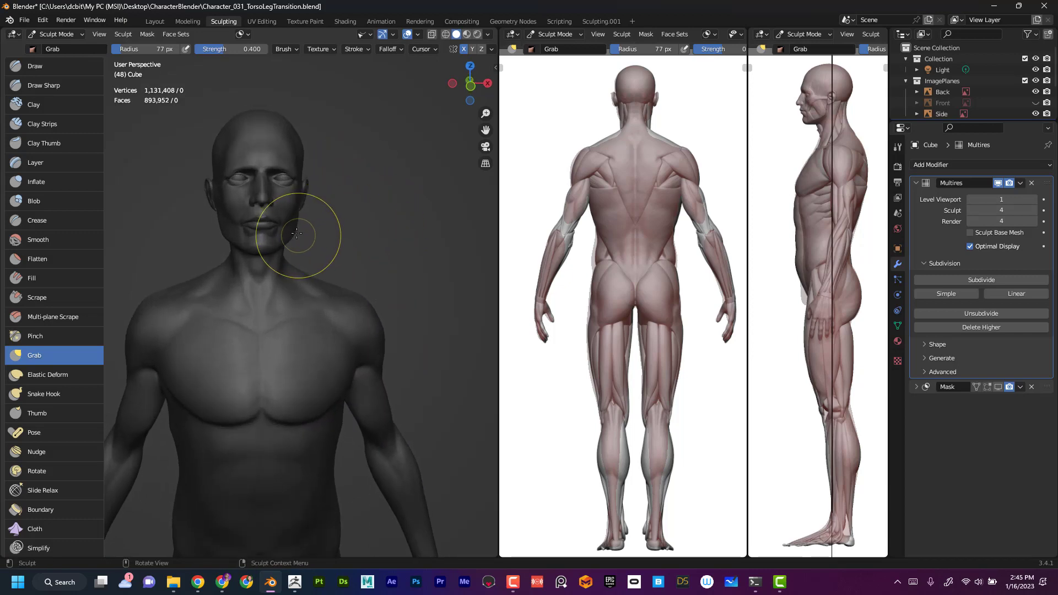
{"action": "left_click_drag", "start_coordinate": [298, 231], "coordinate": [295, 229]}
{"action": "left_click_drag", "start_coordinate": [296, 231], "coordinate": [295, 229]}
Switch to the Clay Thumb brush and set its radius to 25 px
{"action": "mouse_move", "coordinate": [294, 227]}
{"action": "middle_mouse_down"}
{"action": "mouse_move", "coordinate": [361, 217]}
{"action": "mouse_move", "coordinate": [394, 269]}
{"action": "mouse_move", "coordinate": [387, 310]}
{"action": "mouse_move", "coordinate": [379, 268]}
{"action": "mouse_move", "coordinate": [345, 272]}
{"action": "mouse_move", "coordinate": [374, 276]}
{"action": "mouse_move", "coordinate": [369, 239]}
{"action": "middle_mouse_up"}
{"action": "key", "text": "f"}
{"action": "left_click", "coordinate": [173, 233]}
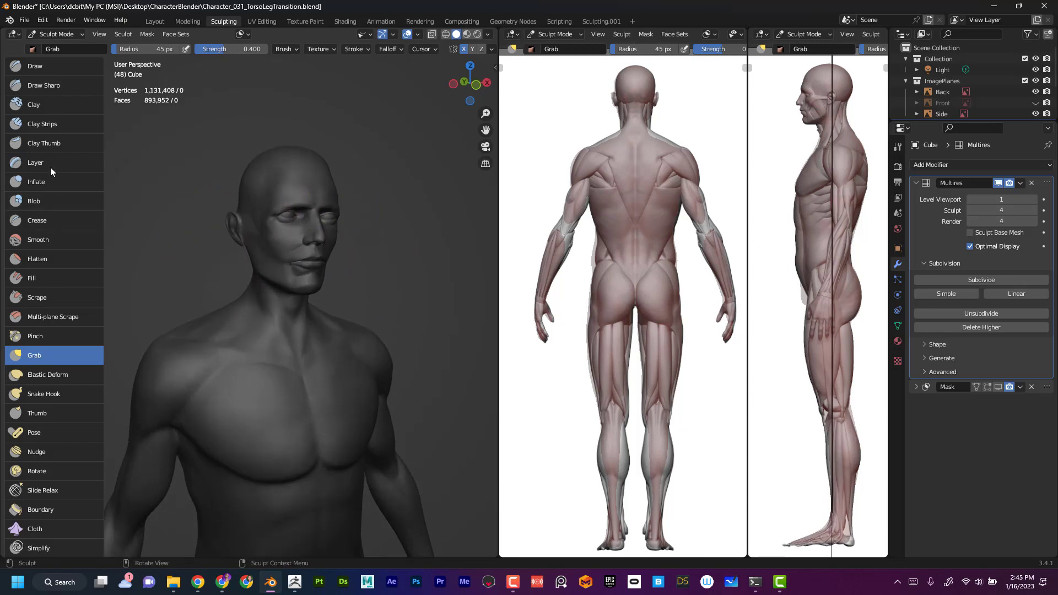
{"action": "left_click", "coordinate": [59, 143]}
{"action": "key", "text": "f"}
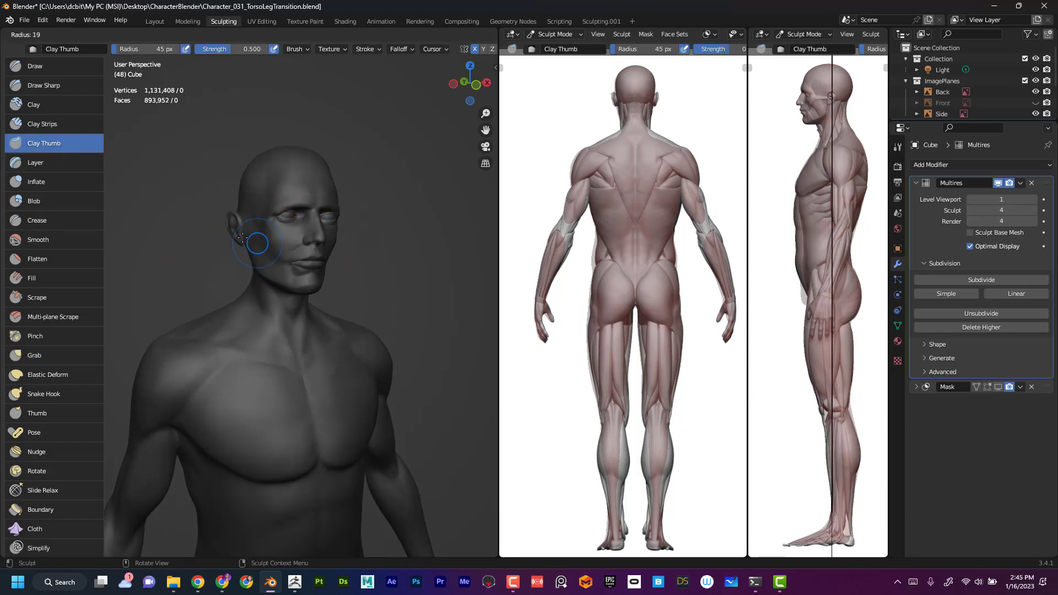
{"action": "left_click", "coordinate": [68, 129]}
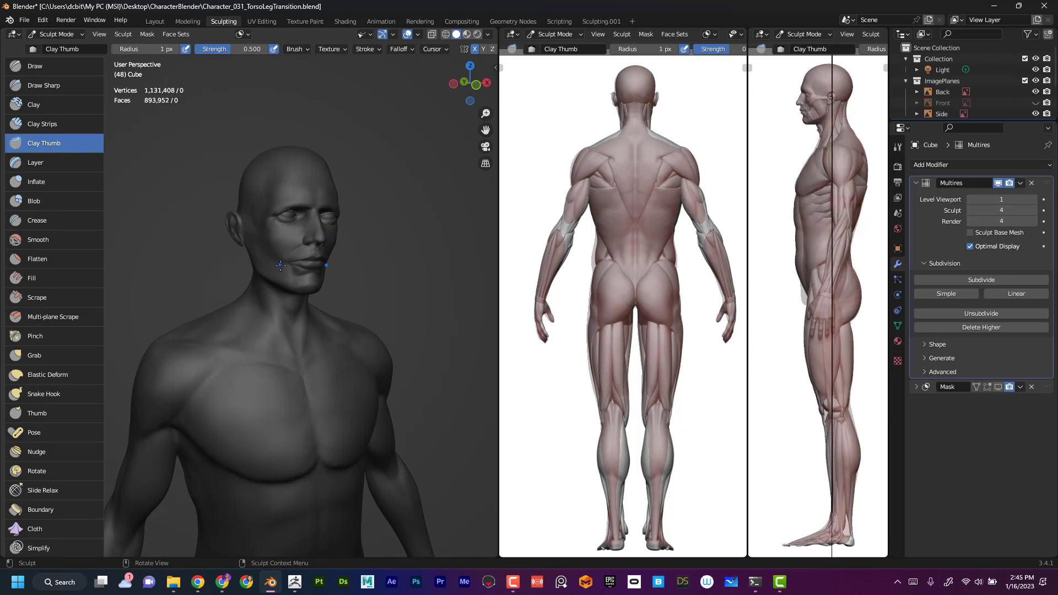
{"action": "key", "text": "f"}
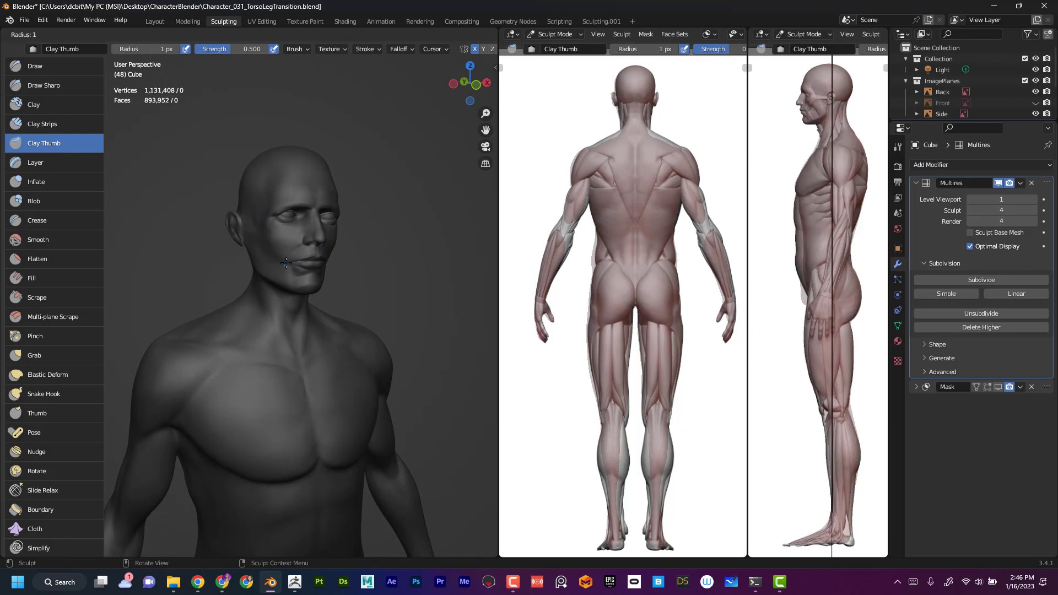
{"action": "left_click", "coordinate": [298, 261]}
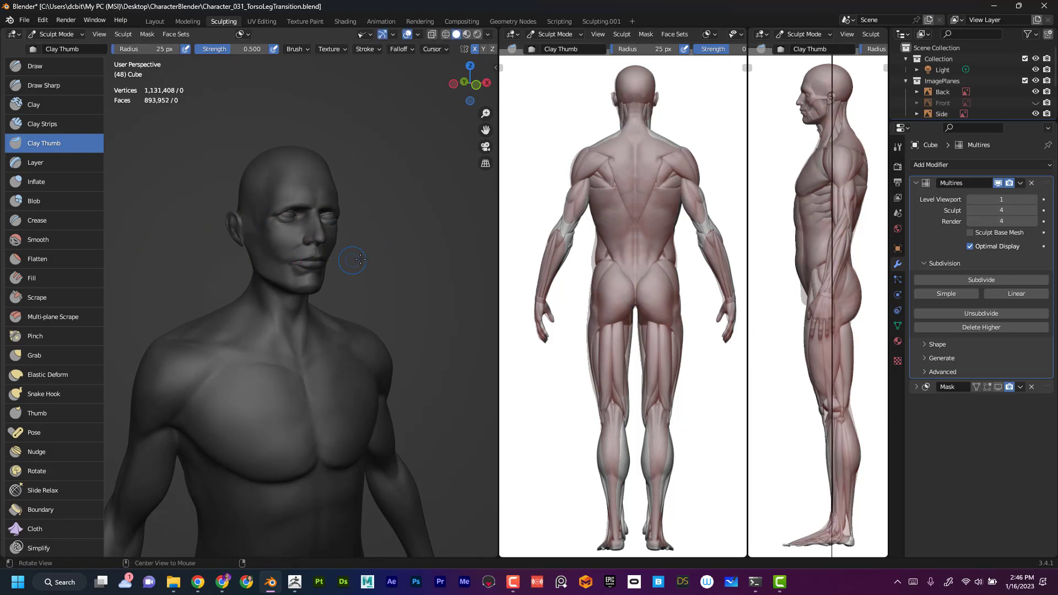
Refine the cheek between the mouth and the jaw with Clay Strips strokes at a 25 px radius
{"action": "left_click_drag", "start_coordinate": [360, 258], "coordinate": [264, 244], "text": "alt"}
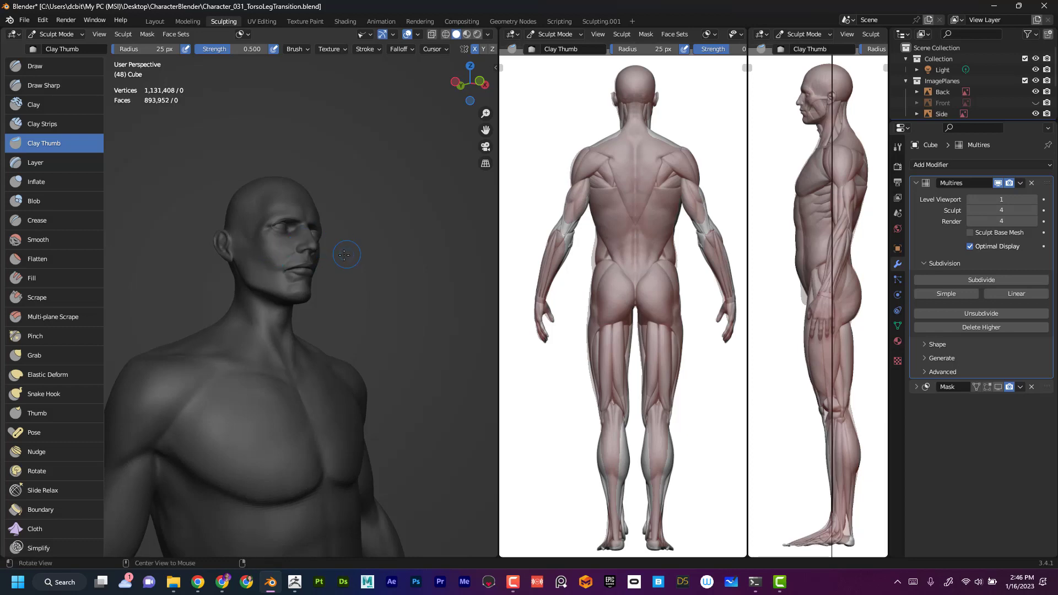
{"action": "left_click_drag", "start_coordinate": [344, 255], "coordinate": [314, 219], "text": "alt"}
{"action": "left_click", "coordinate": [58, 125]}
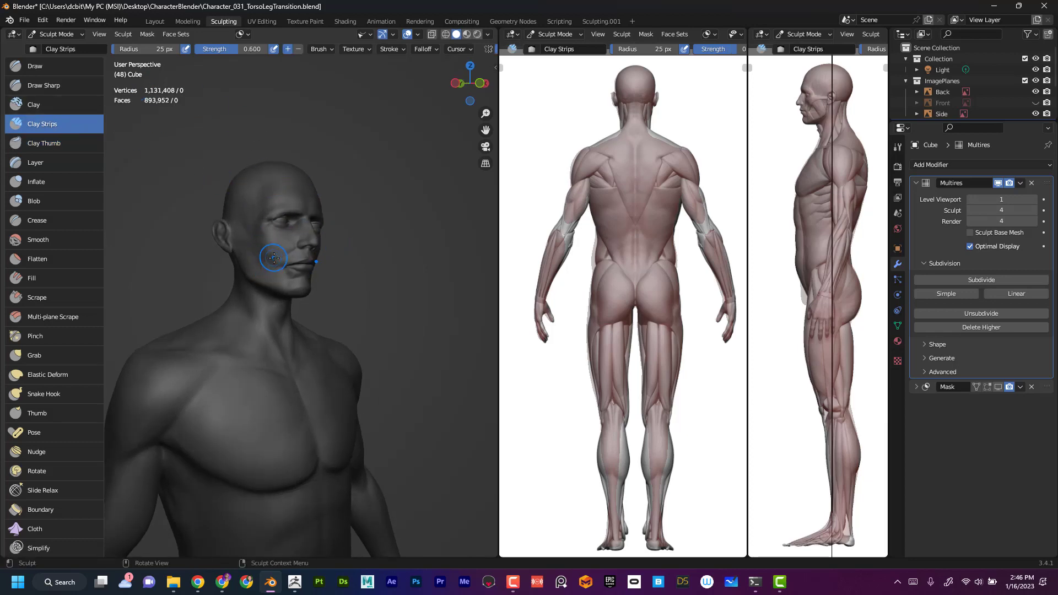
{"action": "middle_click_drag", "start_coordinate": [360, 248], "coordinate": [338, 237]}
{"action": "left_click_drag", "start_coordinate": [350, 256], "coordinate": [342, 247]}
{"action": "middle_click_drag", "start_coordinate": [357, 222], "coordinate": [345, 210]}
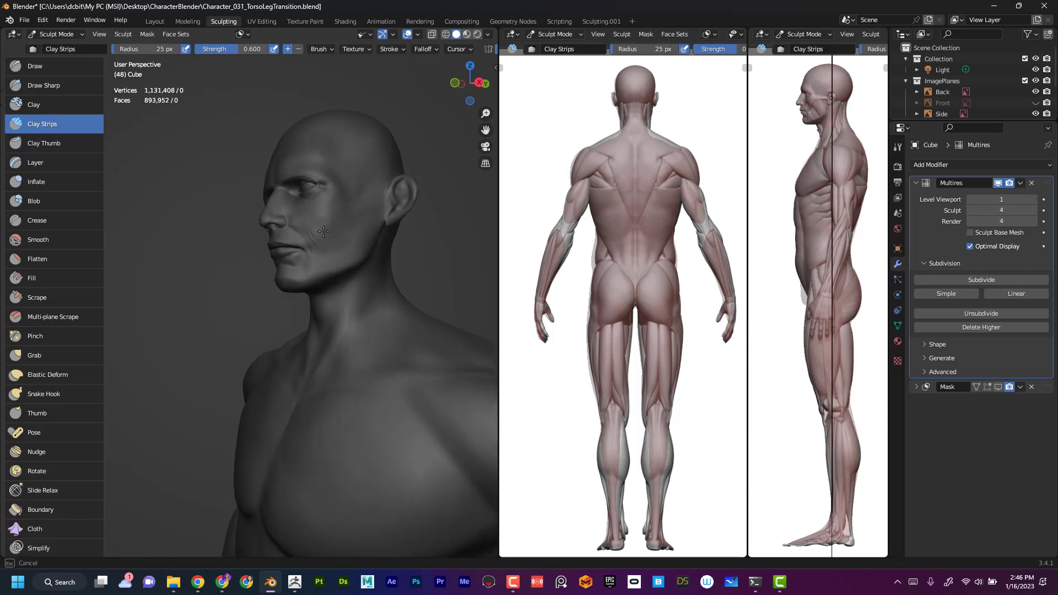
{"action": "left_click_drag", "start_coordinate": [314, 242], "coordinate": [315, 243]}
{"action": "middle_click_drag", "start_coordinate": [225, 339], "coordinate": [296, 342]}
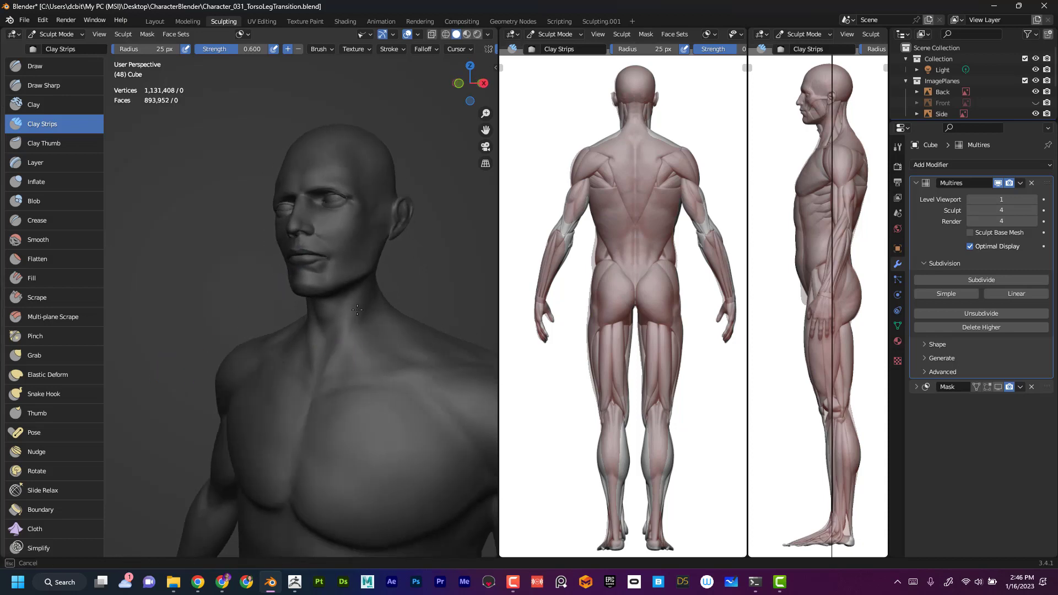
{"action": "left_click_drag", "start_coordinate": [425, 279], "coordinate": [485, 282], "text": "alt"}
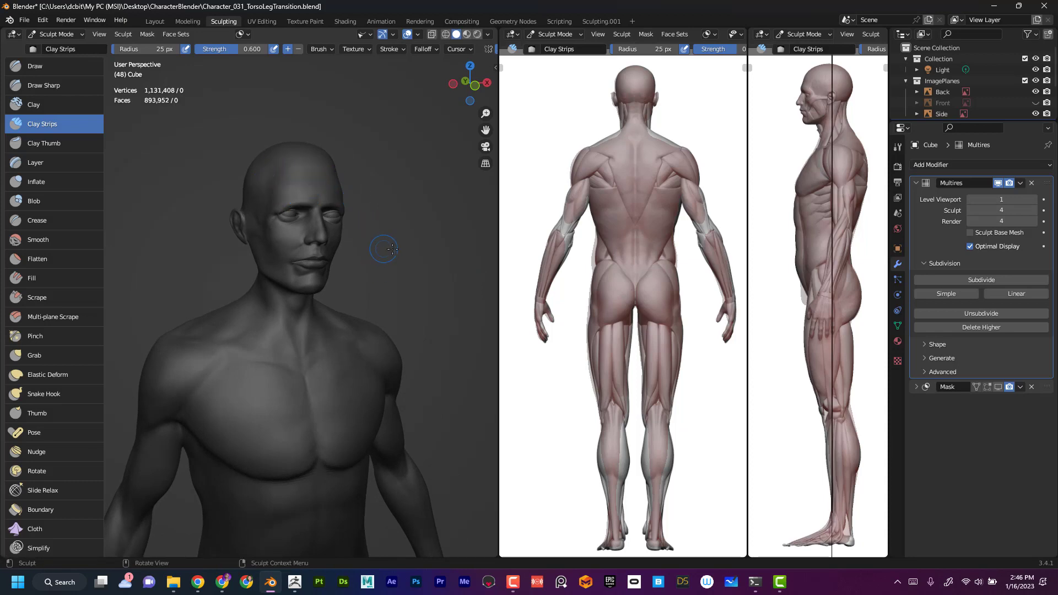
Add a short Clay Strips stroke on the side of the forehead at a 37 px radius
{"action": "mouse_move", "coordinate": [372, 268]}
{"action": "left_mouse_down", "text": "alt"}
{"action": "mouse_move", "coordinate": [389, 269]}
{"action": "mouse_move", "coordinate": [386, 298]}
{"action": "mouse_move", "coordinate": [379, 241]}
{"action": "left_mouse_up", "text": "alt"}
{"action": "key", "text": "f"}
{"action": "left_click", "coordinate": [287, 161]}
{"action": "left_click_drag", "start_coordinate": [280, 133], "coordinate": [293, 140]}
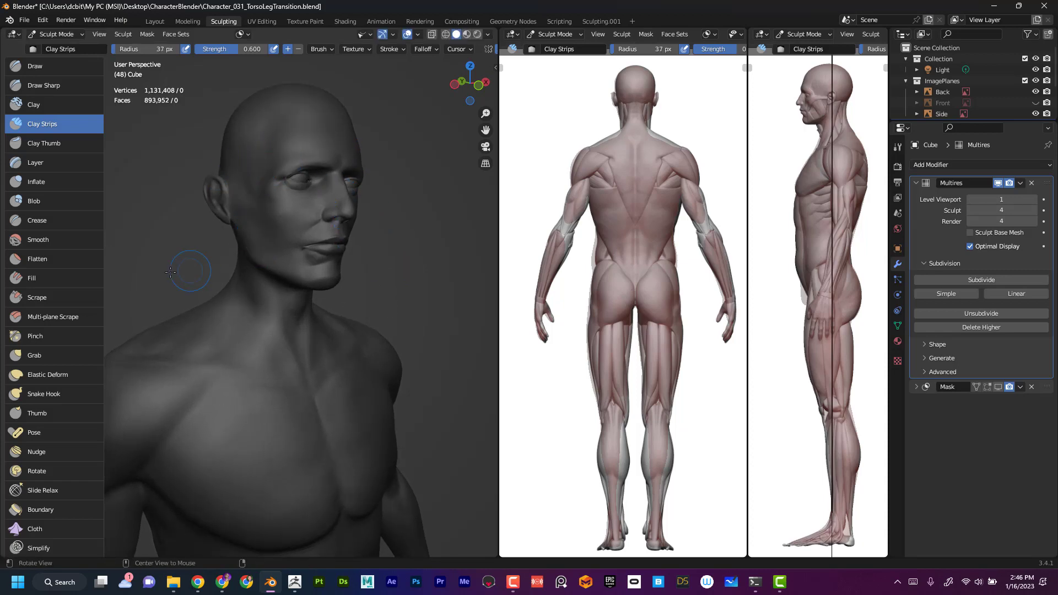
Sculpt a horizontal Clay Strips stroke across the base of the skull at a 45 px radius
{"action": "mouse_move", "coordinate": [170, 272]}
{"action": "left_mouse_down", "text": "alt"}
{"action": "mouse_move", "coordinate": [265, 273]}
{"action": "mouse_move", "coordinate": [281, 356]}
{"action": "left_mouse_up", "text": "alt"}
{"action": "mouse_move", "coordinate": [422, 325]}
{"action": "left_mouse_down", "text": "alt"}
{"action": "mouse_move", "coordinate": [461, 342]}
{"action": "mouse_move", "coordinate": [433, 298]}
{"action": "left_mouse_up", "text": "alt"}
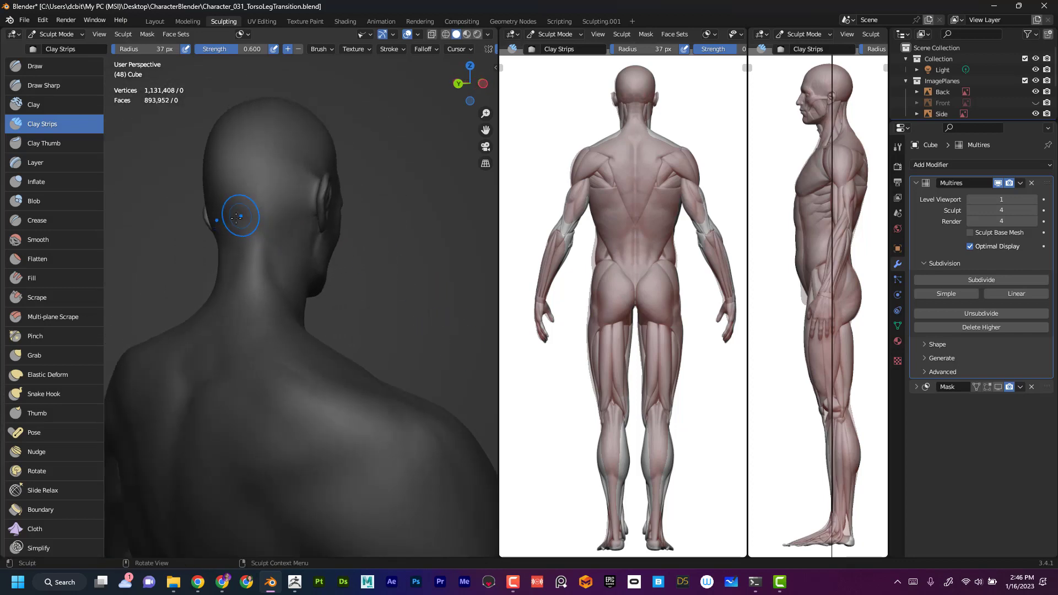
{"action": "key", "text": "f"}
{"action": "left_click", "coordinate": [253, 222]}
{"action": "left_click_drag", "start_coordinate": [229, 217], "coordinate": [273, 223]}
{"action": "left_click_drag", "start_coordinate": [167, 287], "coordinate": [209, 221], "text": "alt"}
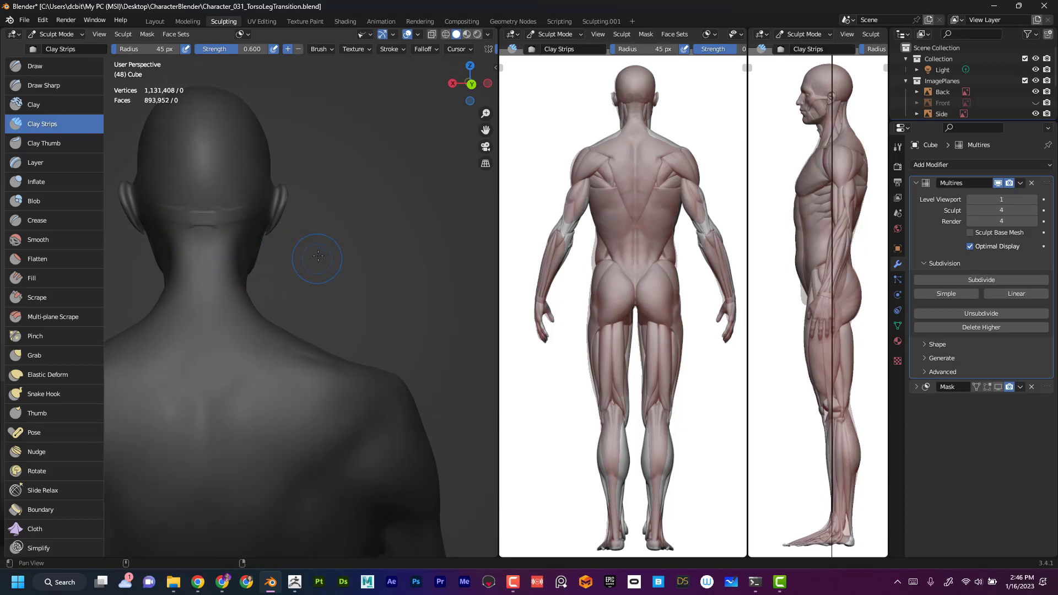
Build up the muscles on the back of the neck with vertical Clay Strips strokes toward the skull at a 45 px radius
{"action": "left_click_drag", "start_coordinate": [318, 255], "coordinate": [371, 224], "text": "alt+shift"}
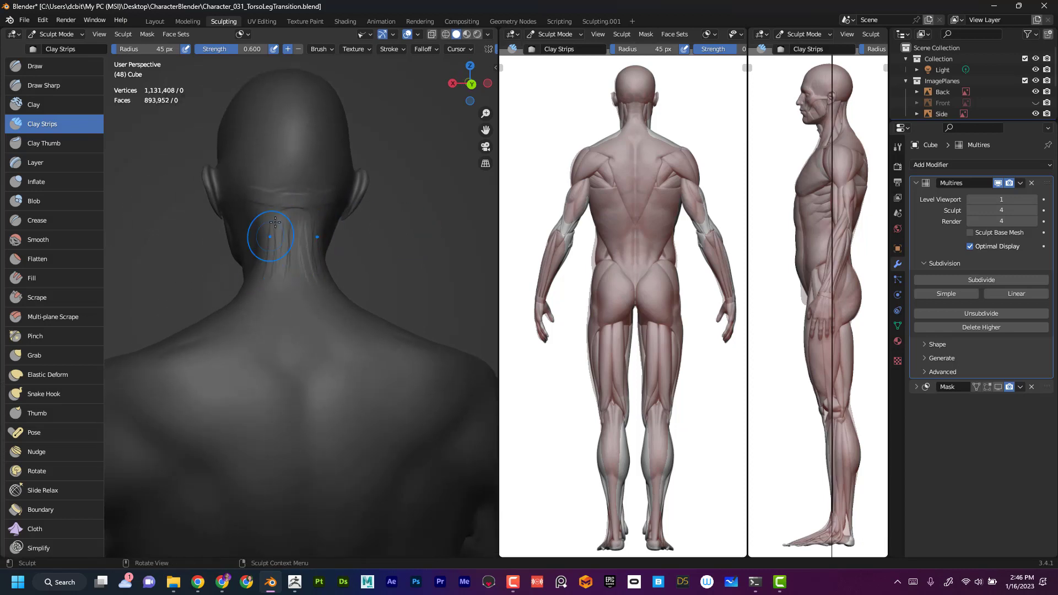
{"action": "left_click_drag", "start_coordinate": [271, 298], "coordinate": [307, 201]}
{"action": "middle_click_drag", "start_coordinate": [379, 210], "coordinate": [224, 189]}
{"action": "middle_click_drag", "start_coordinate": [212, 265], "coordinate": [198, 224]}
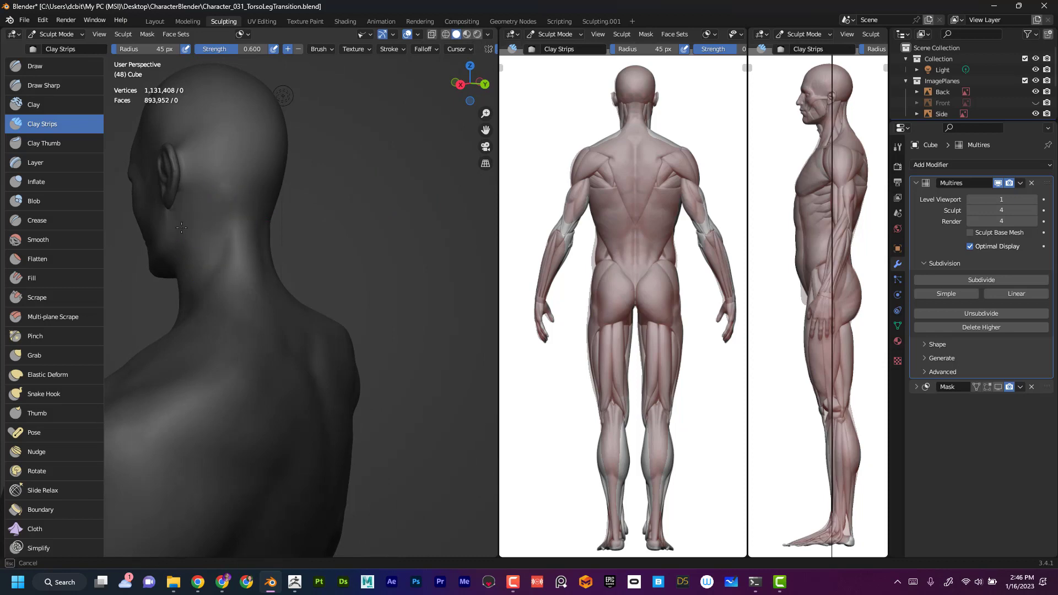
{"action": "middle_click_drag", "start_coordinate": [306, 214], "coordinate": [200, 177]}
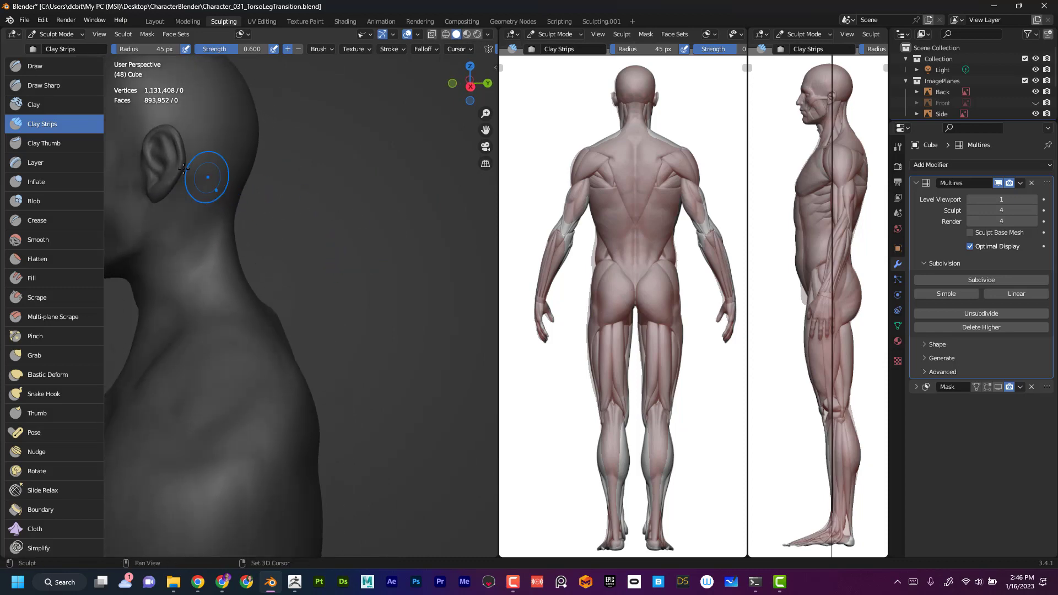
Set the Clay Strips radius to 28 px and examine the shoulder and collarbone from above
{"action": "mouse_move", "coordinate": [331, 272]}
{"action": "middle_mouse_down", "text": "shift"}
{"action": "mouse_move", "coordinate": [360, 381]}
{"action": "mouse_move", "coordinate": [353, 365]}
{"action": "mouse_move", "coordinate": [389, 262]}
{"action": "mouse_move", "coordinate": [330, 299]}
{"action": "mouse_move", "coordinate": [313, 326]}
{"action": "middle_mouse_up", "text": "shift"}
{"action": "key", "text": "f"}
{"action": "left_click", "coordinate": [339, 300]}
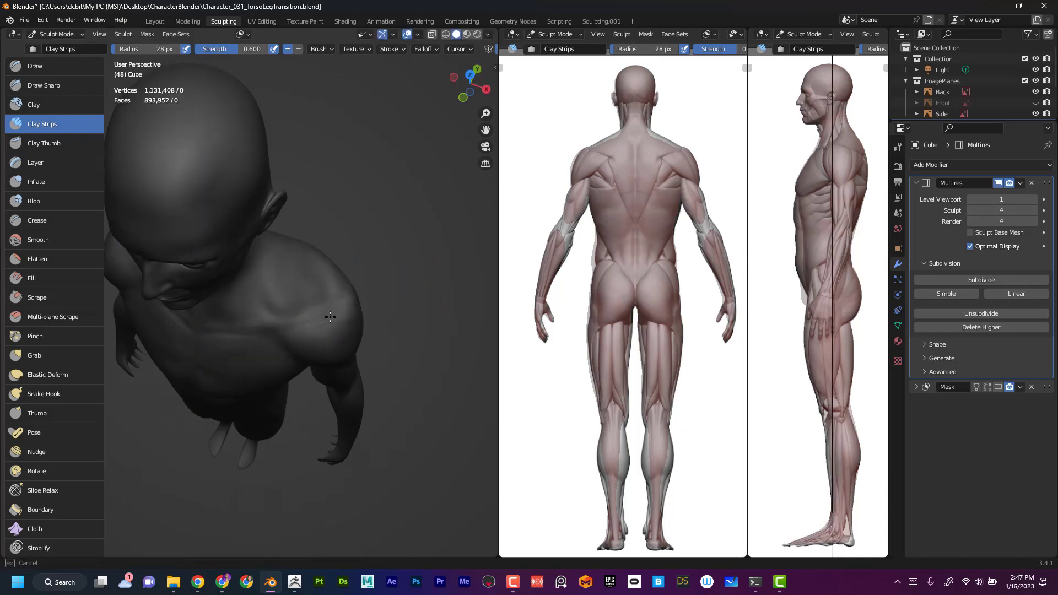
{"action": "middle_click_drag", "start_coordinate": [395, 298], "coordinate": [370, 260]}
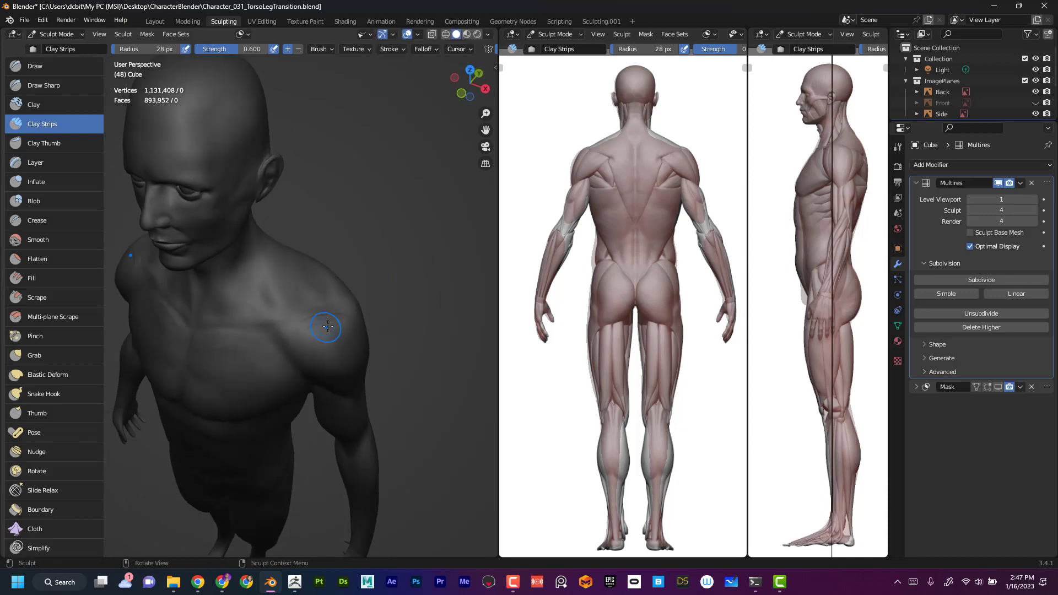
{"action": "mouse_move", "coordinate": [355, 314]}
{"action": "middle_mouse_down"}
{"action": "mouse_move", "coordinate": [316, 306]}
{"action": "mouse_move", "coordinate": [381, 264]}
{"action": "mouse_move", "coordinate": [426, 197]}
{"action": "mouse_move", "coordinate": [388, 335]}
{"action": "mouse_move", "coordinate": [421, 275]}
{"action": "middle_mouse_up"}
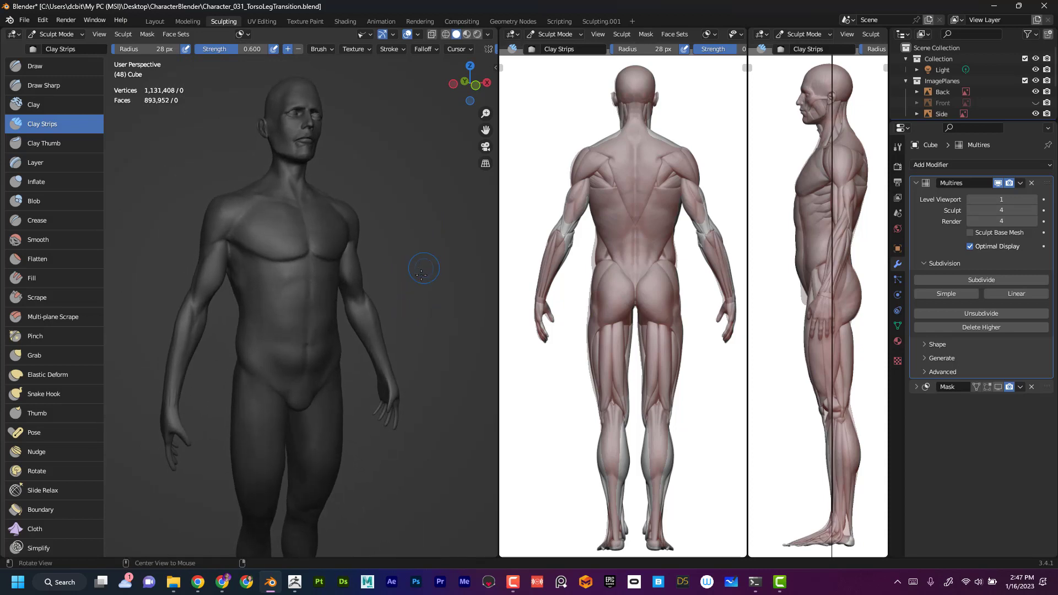
Adjust the inner forearm just below the elbow with the Grab brush at a 52 px radius
{"action": "mouse_move", "coordinate": [163, 324]}
{"action": "middle_mouse_down"}
{"action": "mouse_move", "coordinate": [159, 334]}
{"action": "mouse_move", "coordinate": [161, 275]}
{"action": "middle_mouse_up"}
{"action": "key", "text": "f"}
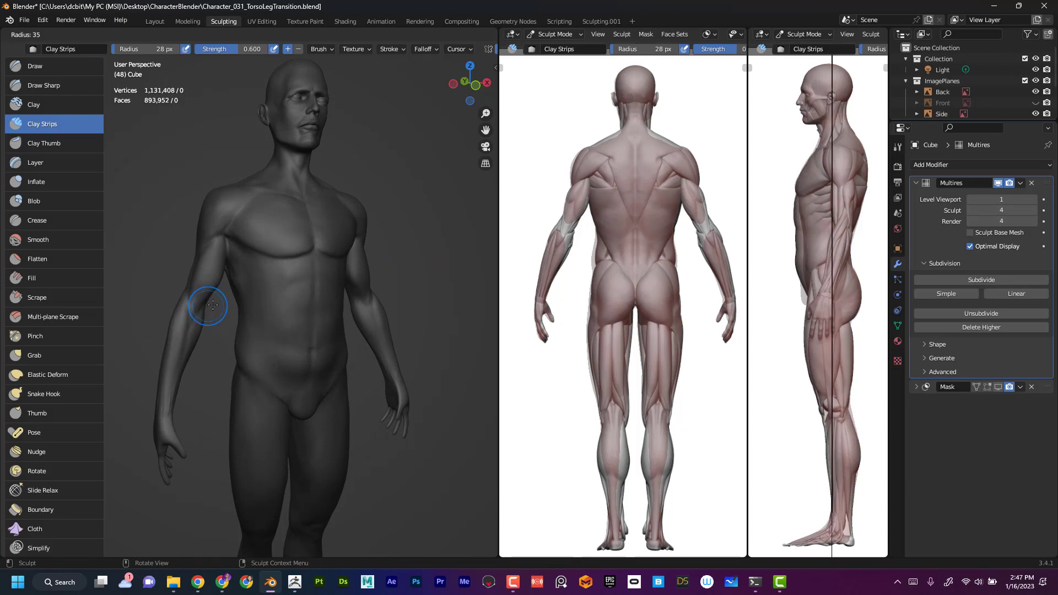
{"action": "left_click", "coordinate": [227, 307]}
{"action": "middle_click_drag", "start_coordinate": [210, 353], "coordinate": [218, 281]}
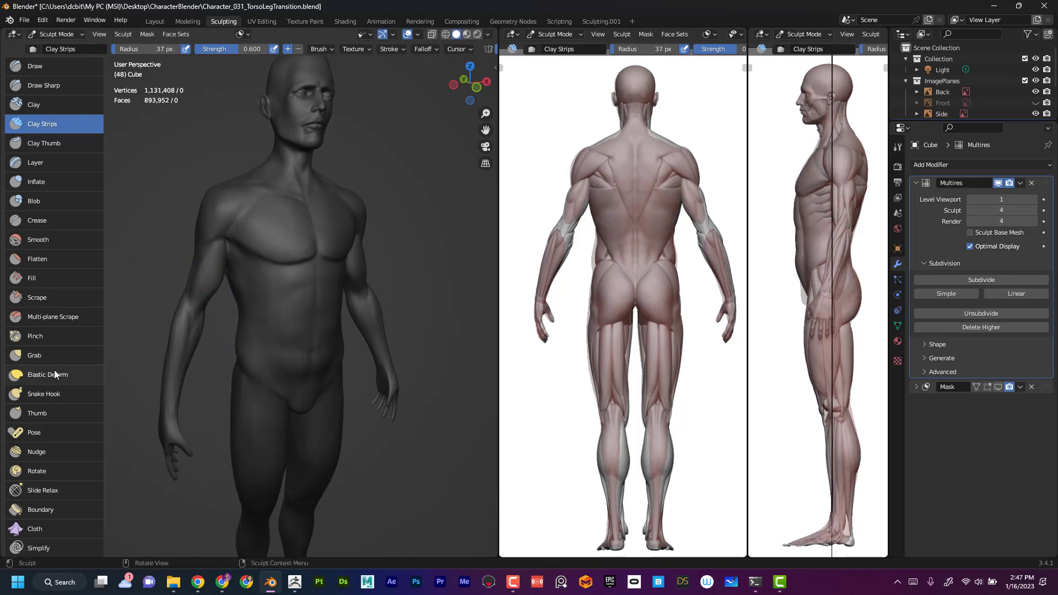
{"action": "left_click", "coordinate": [66, 355]}
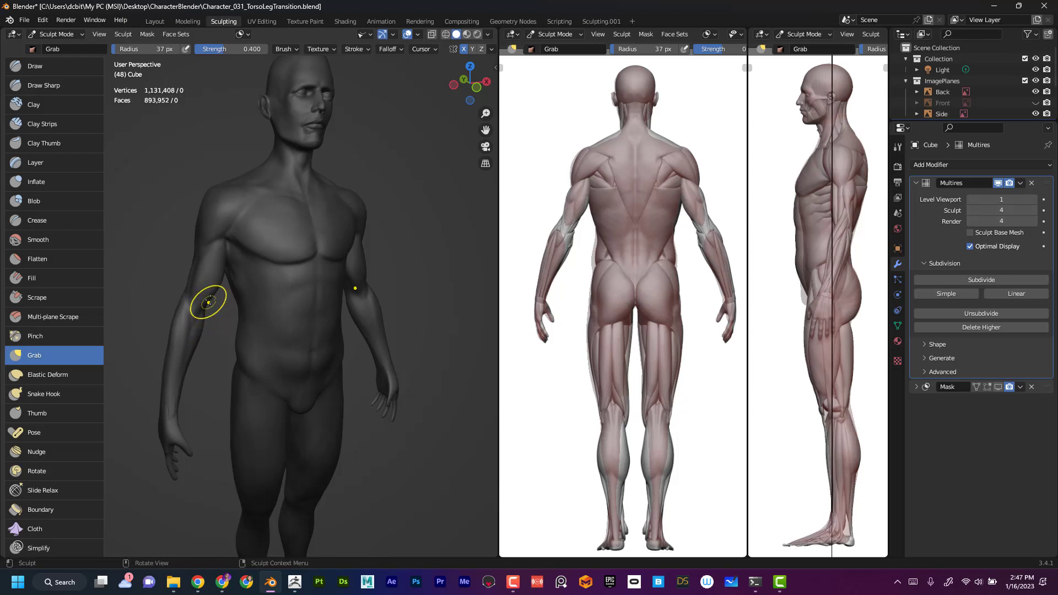
{"action": "middle_click_drag", "start_coordinate": [406, 288], "coordinate": [406, 240]}
{"action": "key", "text": "f"}
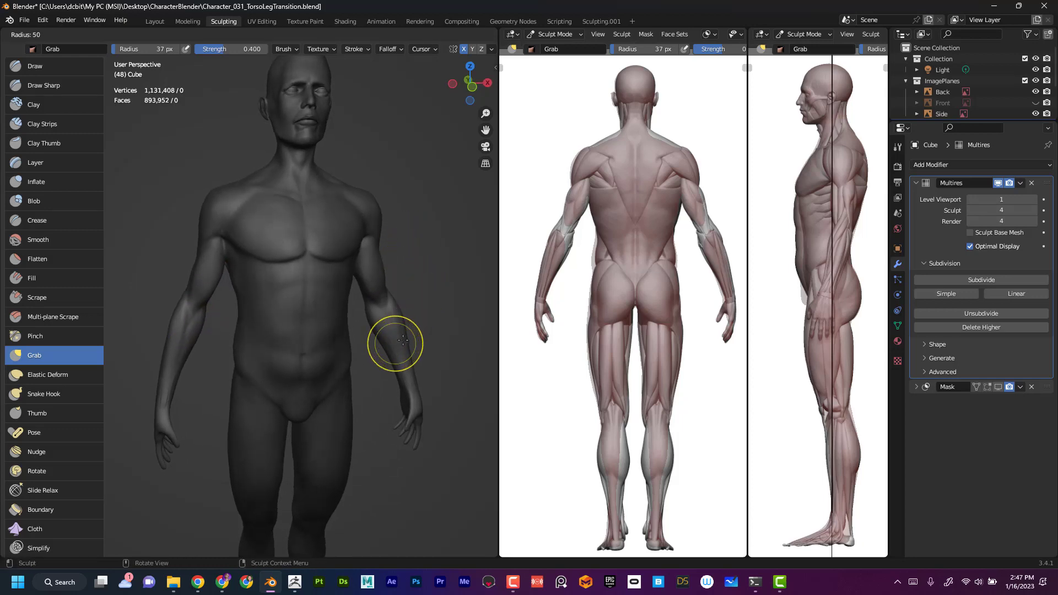
{"action": "left_click", "coordinate": [403, 340]}
{"action": "left_click_drag", "start_coordinate": [381, 344], "coordinate": [378, 344]}
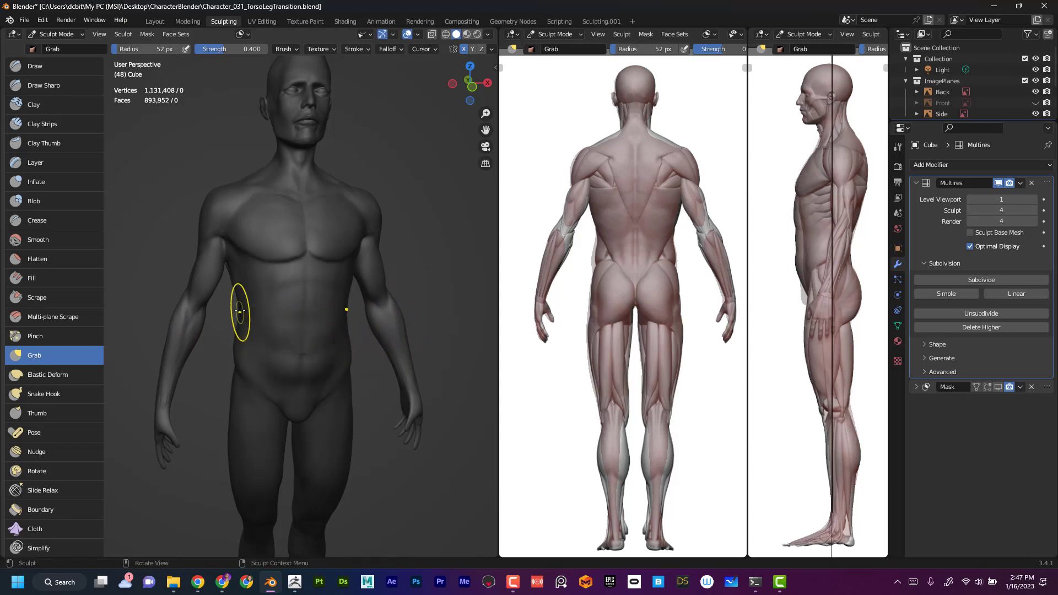
Reshape the side of the waist and nudge the slope on top of the shoulder with Grab strokes at a 52 px radius
{"action": "left_click_drag", "start_coordinate": [238, 300], "coordinate": [239, 320]}
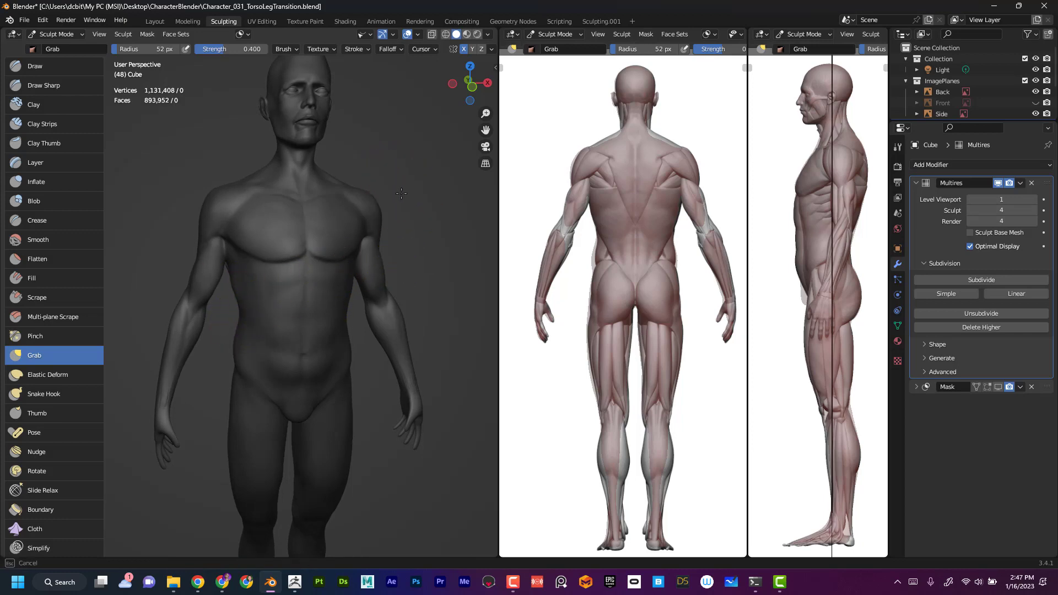
{"action": "middle_click_drag", "start_coordinate": [418, 191], "coordinate": [395, 197]}
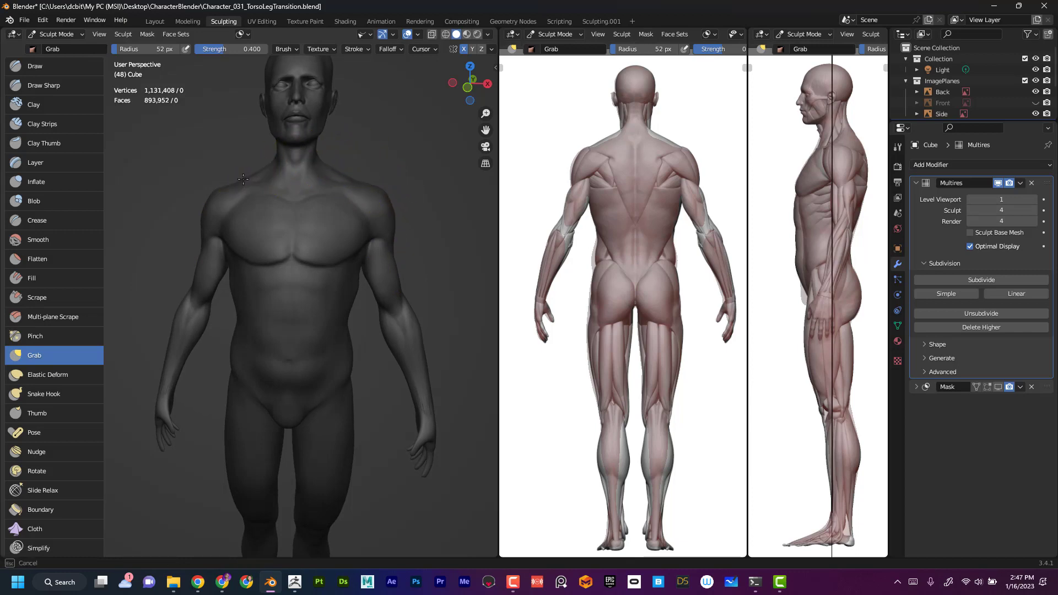
{"action": "left_click_drag", "start_coordinate": [237, 181], "coordinate": [236, 182]}
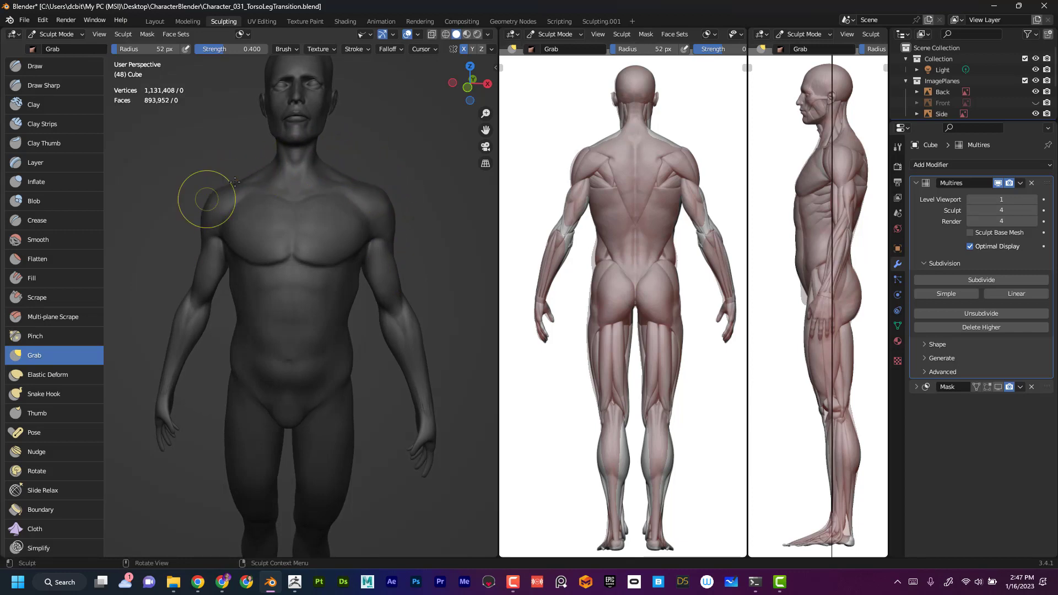
Adjust the flank between the ribs and the hip with a downward Grab stroke at a 52 px radius
{"action": "mouse_move", "coordinate": [408, 185]}
{"action": "middle_mouse_down"}
{"action": "mouse_move", "coordinate": [433, 179]}
{"action": "mouse_move", "coordinate": [329, 309]}
{"action": "middle_mouse_up"}
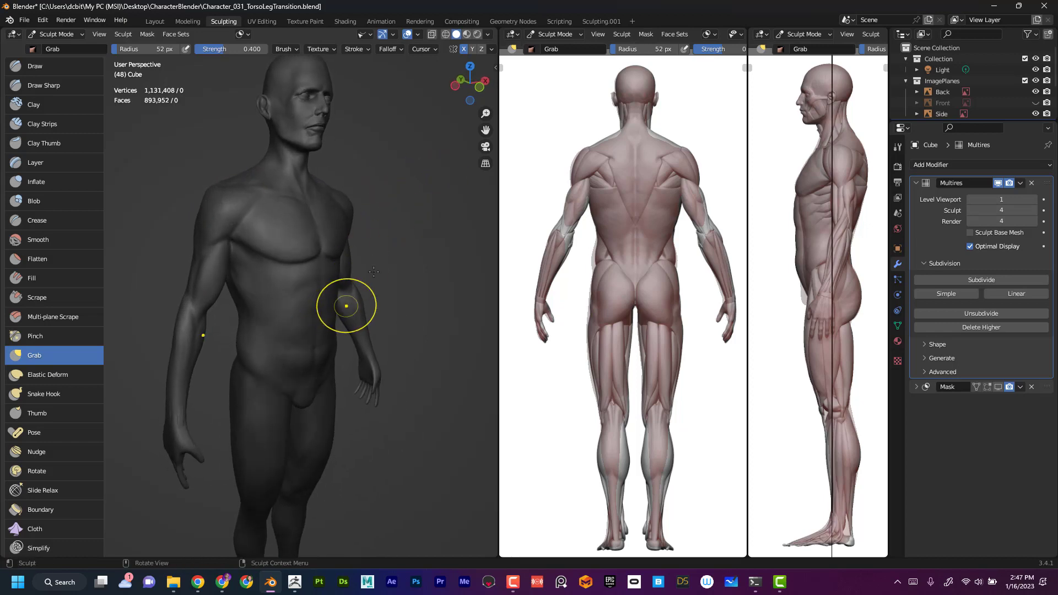
{"action": "mouse_move", "coordinate": [402, 244]}
{"action": "left_mouse_down", "text": "alt"}
{"action": "mouse_move", "coordinate": [366, 268]}
{"action": "mouse_move", "coordinate": [406, 271]}
{"action": "mouse_move", "coordinate": [419, 223]}
{"action": "left_mouse_up", "text": "alt"}
{"action": "left_click_drag", "start_coordinate": [364, 276], "coordinate": [354, 318]}
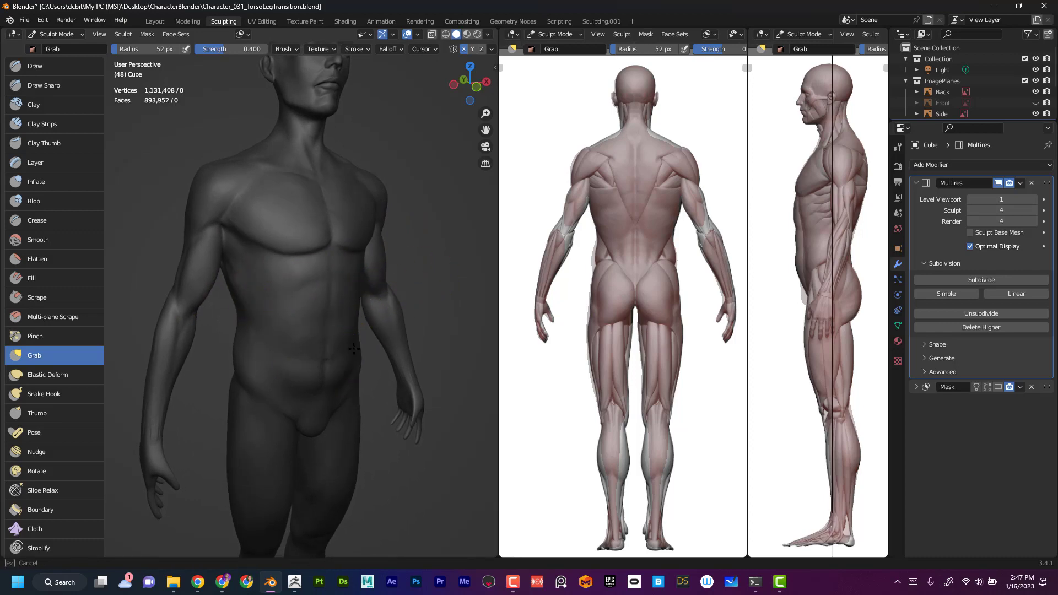
{"action": "left_click_drag", "start_coordinate": [425, 289], "coordinate": [382, 319], "text": "alt"}
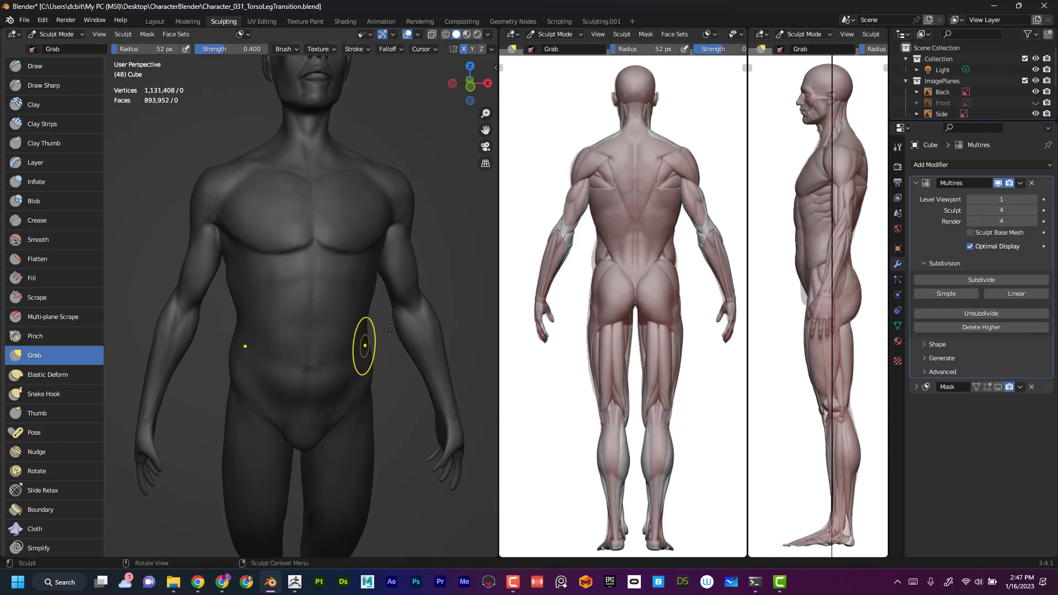
Adjust the back of the upper arm just above the elbow from the side with a Grab stroke at a 52 px radius
{"action": "mouse_move", "coordinate": [430, 268]}
{"action": "left_mouse_down", "text": "alt"}
{"action": "mouse_move", "coordinate": [412, 318]}
{"action": "mouse_move", "coordinate": [394, 317]}
{"action": "mouse_move", "coordinate": [391, 256]}
{"action": "left_mouse_up", "text": "alt"}
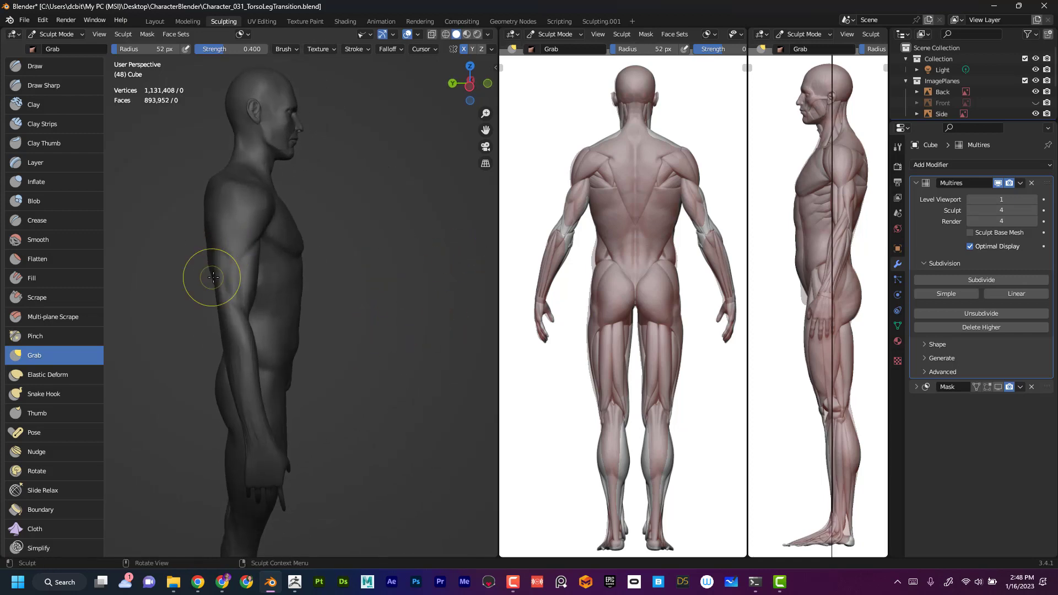
{"action": "left_click_drag", "start_coordinate": [213, 277], "coordinate": [213, 274]}
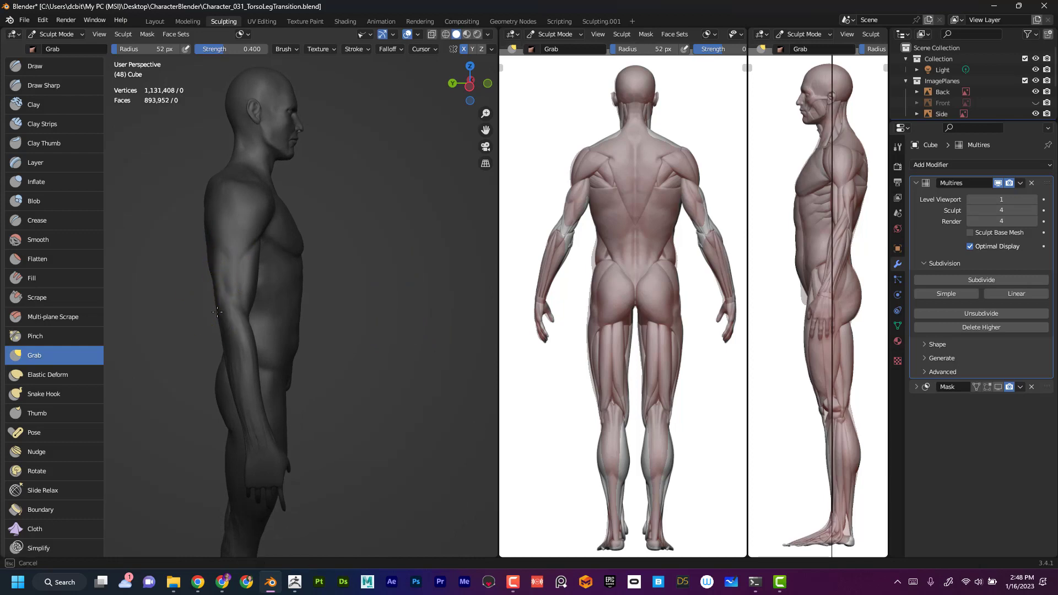
{"action": "left_click_drag", "start_coordinate": [165, 358], "coordinate": [264, 221], "text": "alt"}
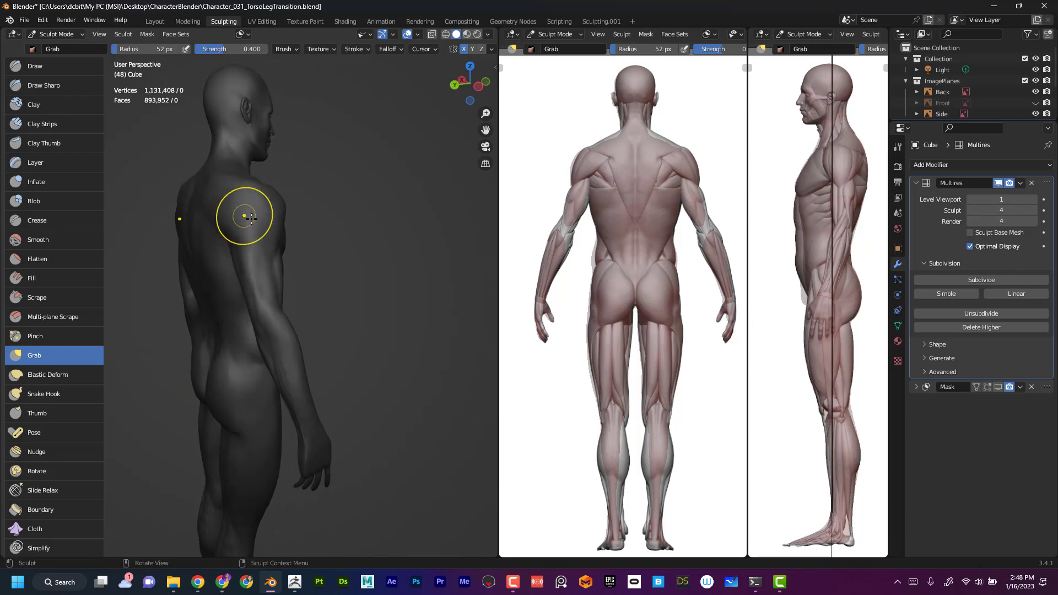
Set the Grab radius to 69 px and adjust the back of the shoulder near the shoulder blade
{"action": "key", "text": "f"}
{"action": "left_click", "coordinate": [223, 212]}
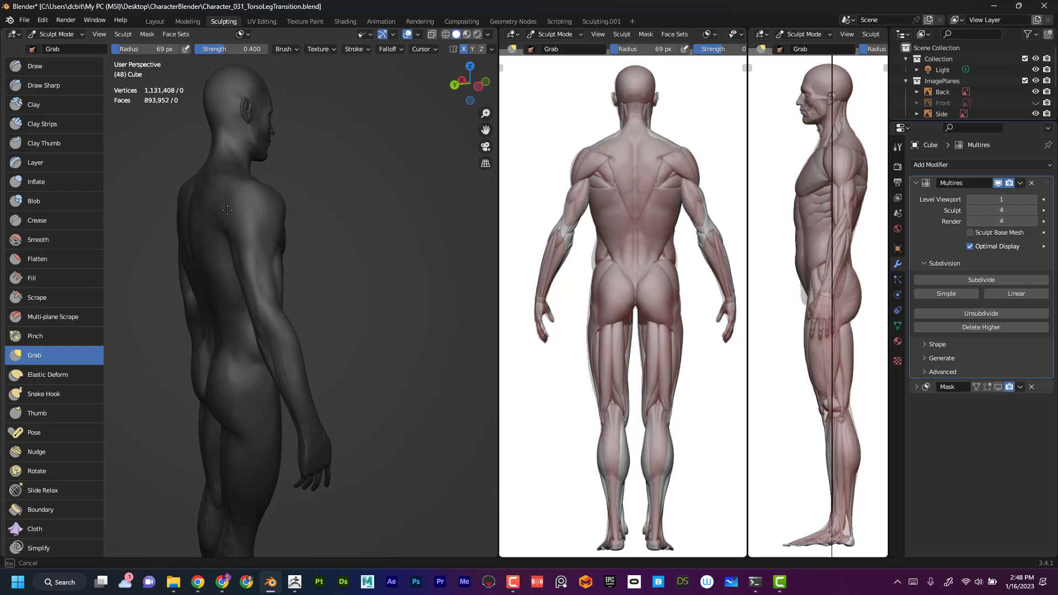
{"action": "mouse_move", "coordinate": [346, 225]}
{"action": "middle_mouse_down"}
{"action": "mouse_move", "coordinate": [342, 215]}
{"action": "mouse_move", "coordinate": [397, 282]}
{"action": "middle_mouse_up"}
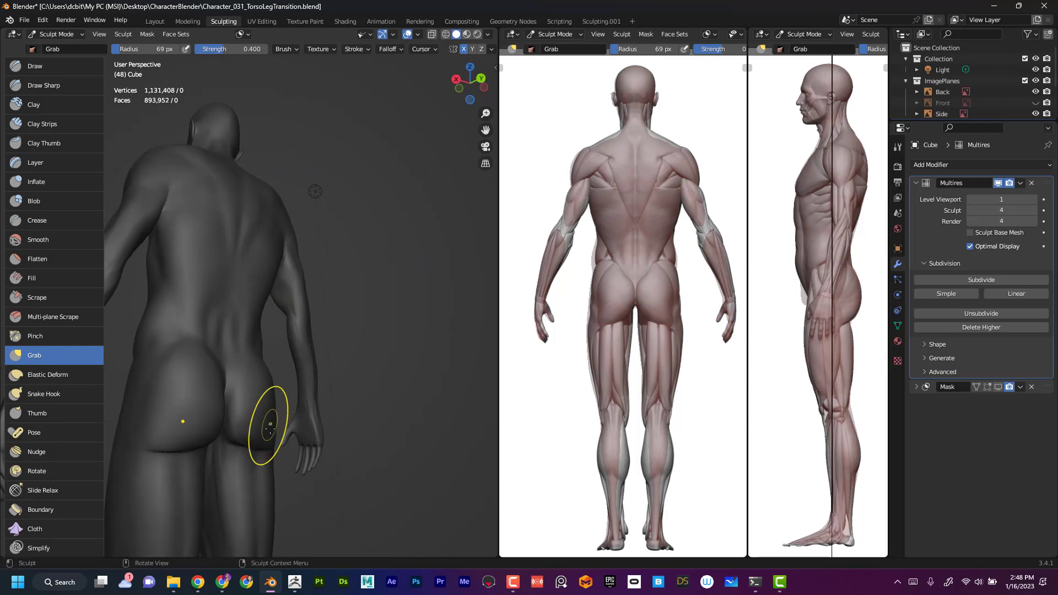
Reshape the lower buttock and the outer hip from behind with Grab strokes at a 69 px radius
{"action": "left_click_drag", "start_coordinate": [270, 430], "coordinate": [269, 431]}
{"action": "middle_click_drag", "start_coordinate": [366, 331], "coordinate": [279, 390]}
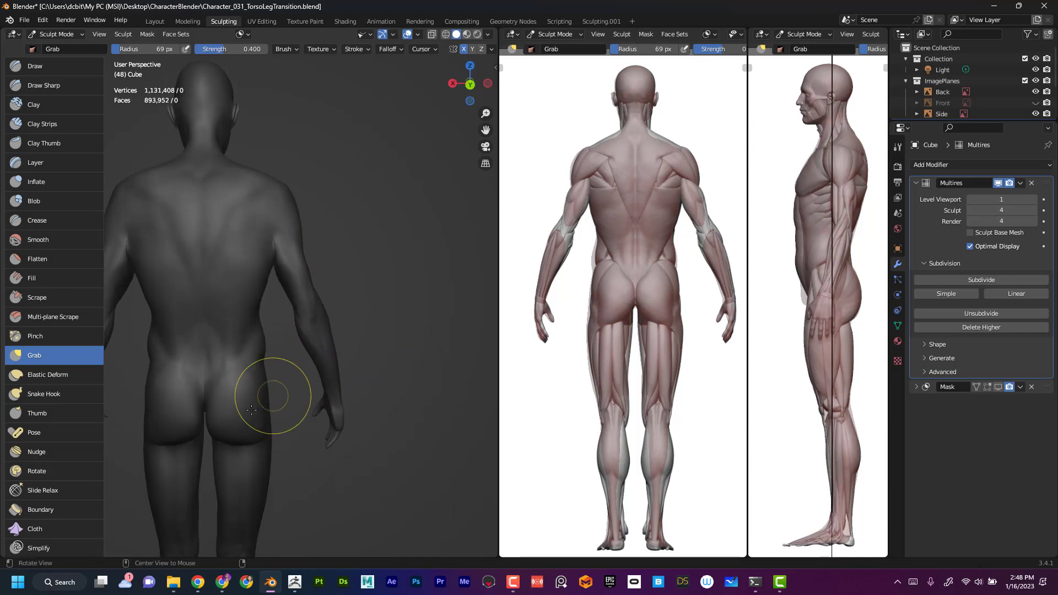
{"action": "left_click_drag", "start_coordinate": [218, 406], "coordinate": [265, 384]}
{"action": "middle_click_drag", "start_coordinate": [286, 377], "coordinate": [300, 348]}
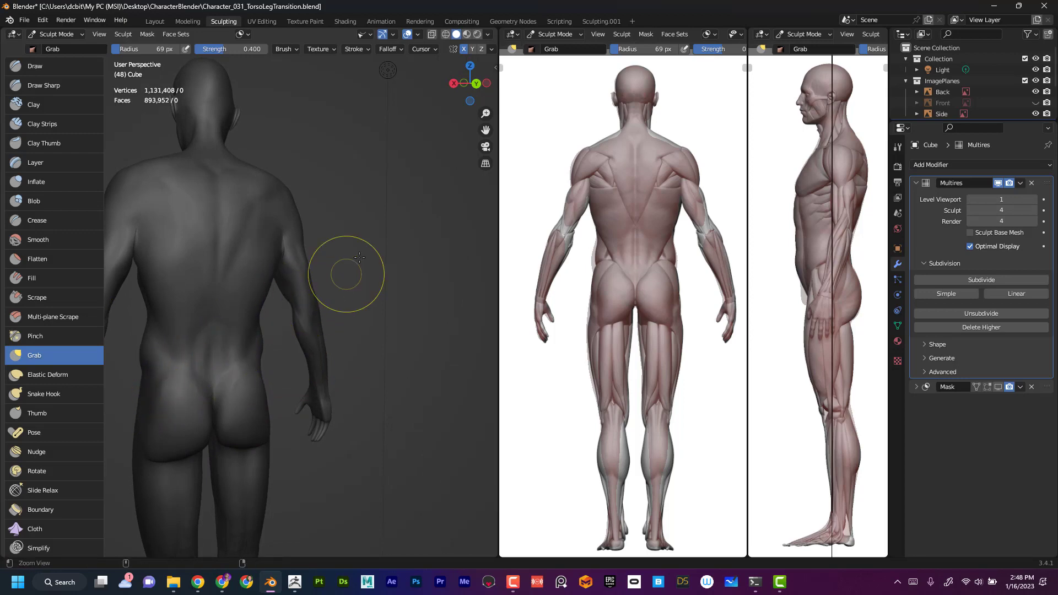
Reshape the sides of the lower back between the ribs and the waist with Grab strokes at a 69 px radius
{"action": "mouse_move", "coordinate": [350, 278]}
{"action": "middle_mouse_down"}
{"action": "mouse_move", "coordinate": [382, 254]}
{"action": "mouse_move", "coordinate": [411, 282]}
{"action": "mouse_move", "coordinate": [371, 255]}
{"action": "mouse_move", "coordinate": [342, 318]}
{"action": "middle_mouse_up"}
{"action": "left_click_drag", "start_coordinate": [333, 325], "coordinate": [330, 328]}
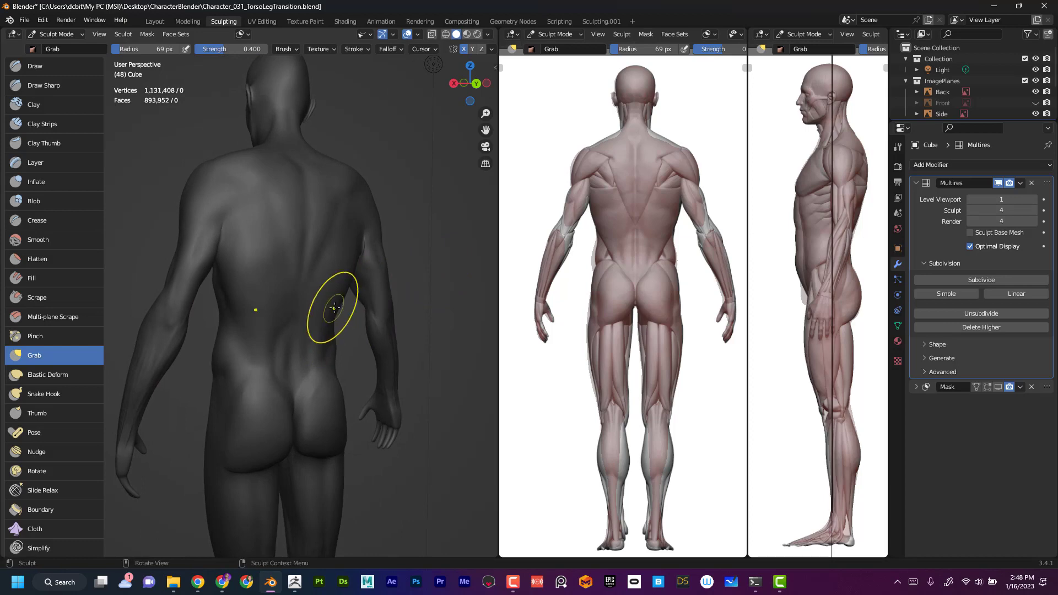
{"action": "middle_click_drag", "start_coordinate": [432, 259], "coordinate": [201, 300]}
{"action": "left_click_drag", "start_coordinate": [189, 299], "coordinate": [174, 360]}
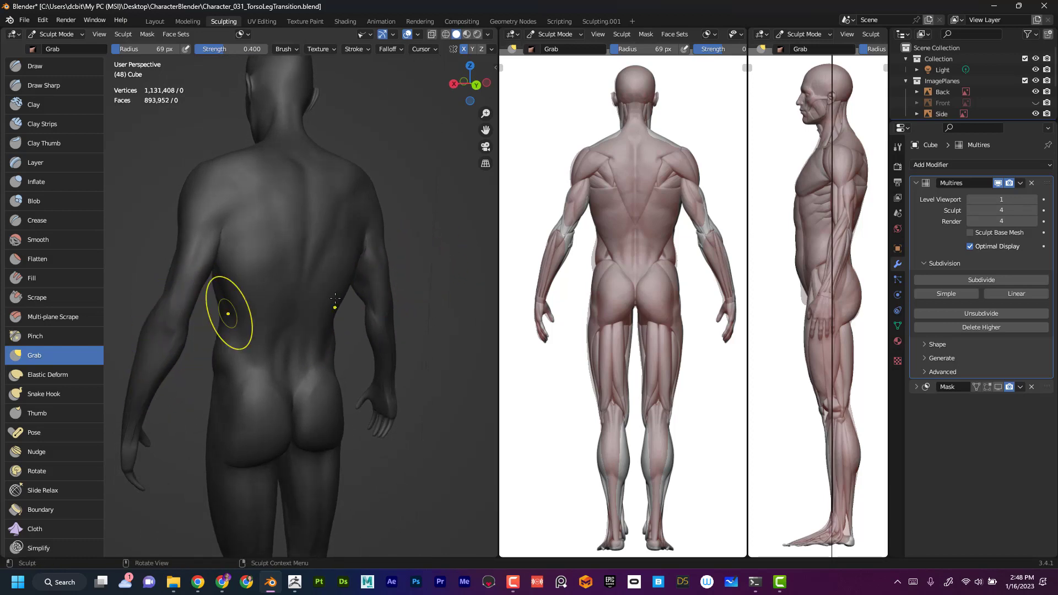
{"action": "mouse_move", "coordinate": [433, 303]}
{"action": "middle_mouse_down"}
{"action": "mouse_move", "coordinate": [397, 303]}
{"action": "mouse_move", "coordinate": [436, 325]}
{"action": "mouse_move", "coordinate": [387, 323]}
{"action": "middle_mouse_up"}
Show the figure from the side in orthographic projection and set the Grab radius to 40 px
{"action": "scroll", "coordinate": [388, 323], "scroll_direction": "up", "scroll_amount": 2}
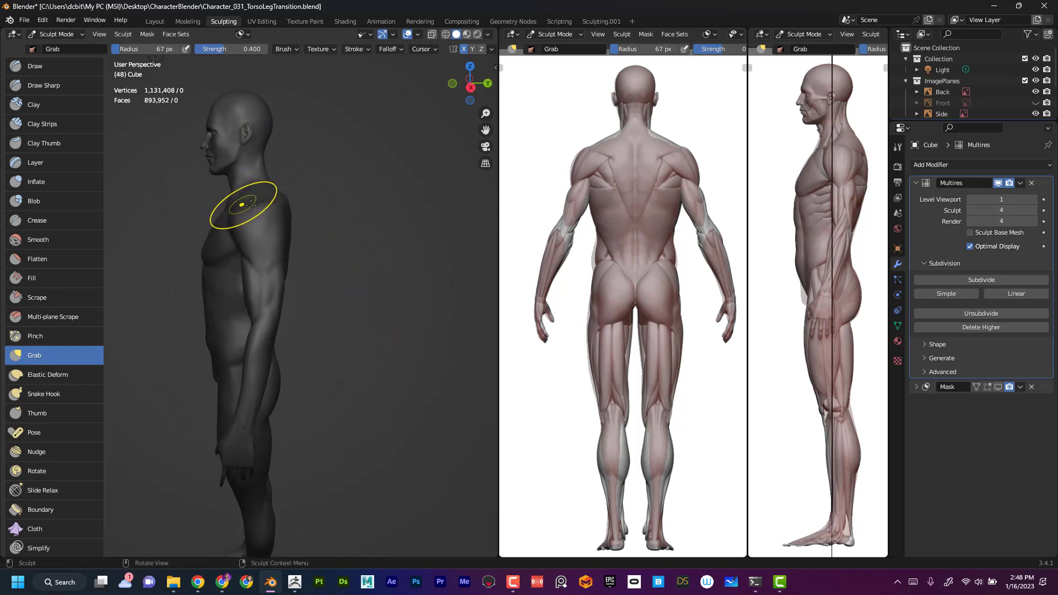
{"action": "middle_click_drag", "start_coordinate": [354, 268], "coordinate": [388, 302], "text": "ctrl"}
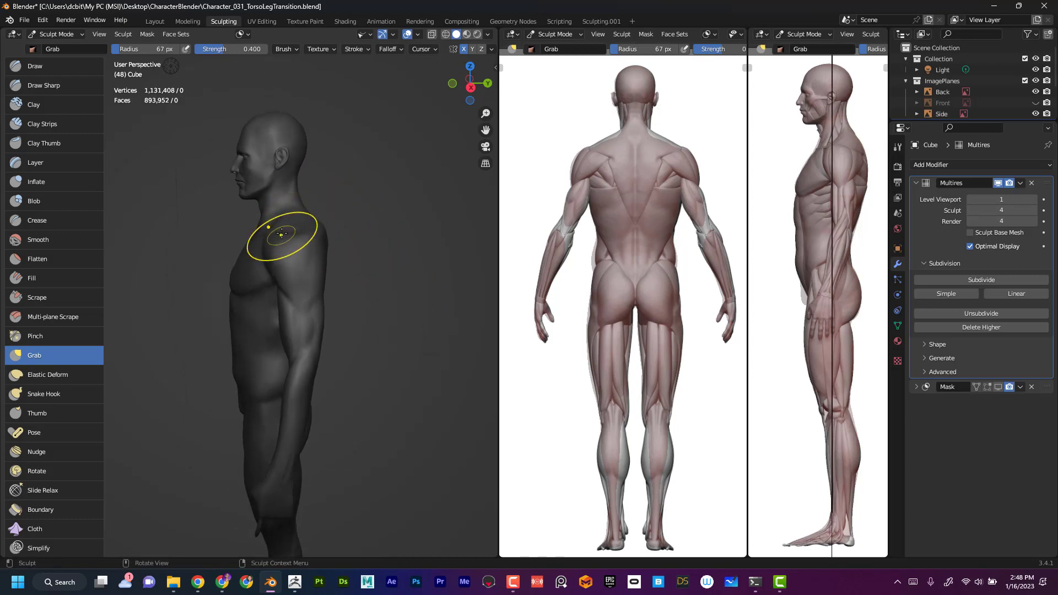
{"action": "key", "text": "KP_5"}
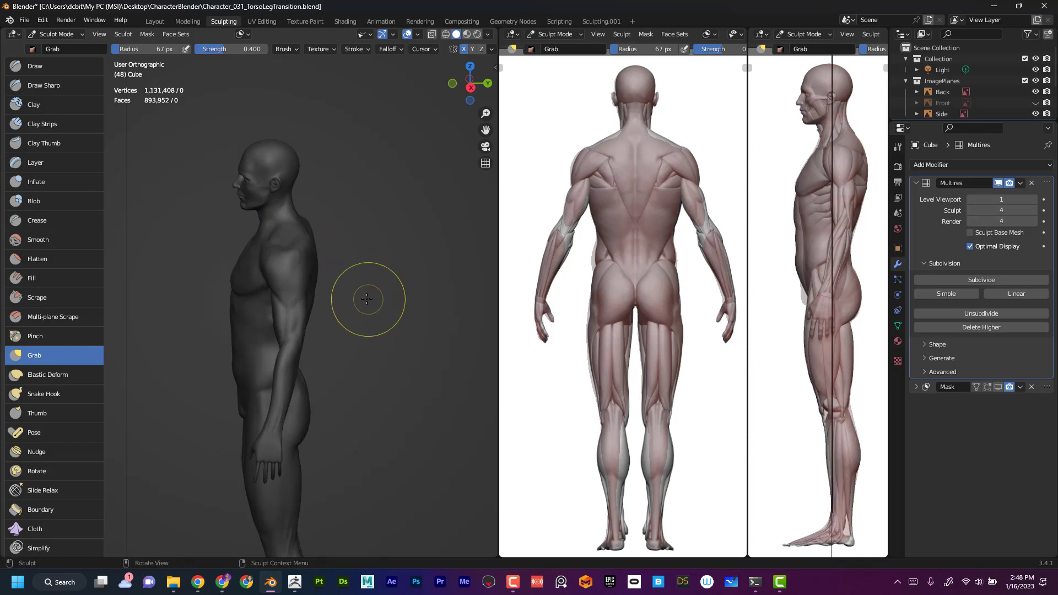
{"action": "middle_click_drag", "start_coordinate": [366, 299], "coordinate": [353, 265]}
{"action": "key", "text": "f"}
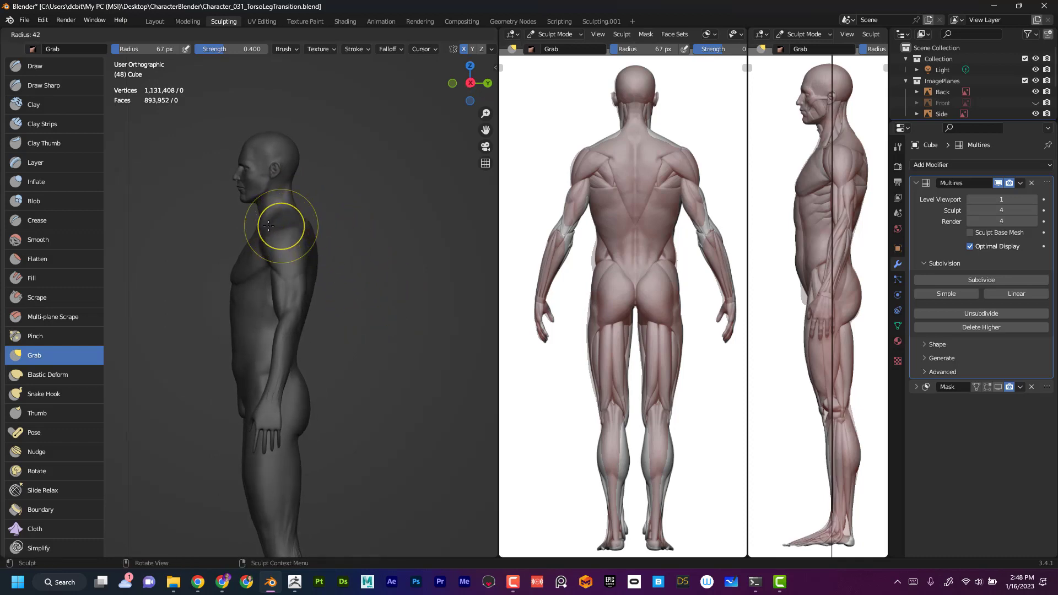
{"action": "left_click", "coordinate": [318, 240]}
{"action": "middle_click_drag", "start_coordinate": [340, 271], "coordinate": [349, 259]}
{"action": "key", "text": "KP_5"}
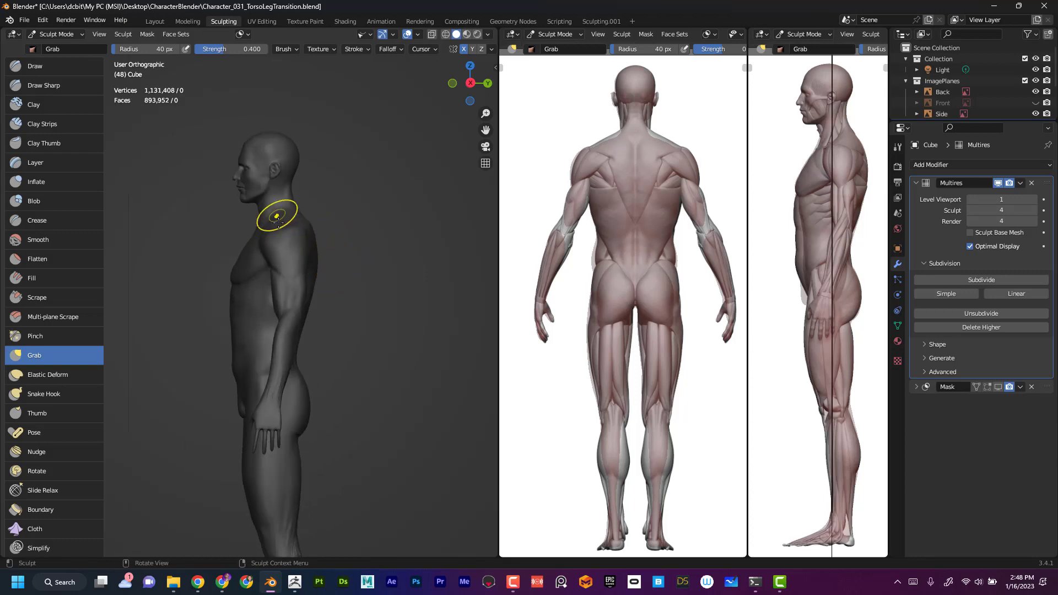
Refine the top and front of the shoulder in profile with Grab strokes, setting the radius to 30 px and 32 px
{"action": "key", "text": "f"}
{"action": "left_click", "coordinate": [272, 230]}
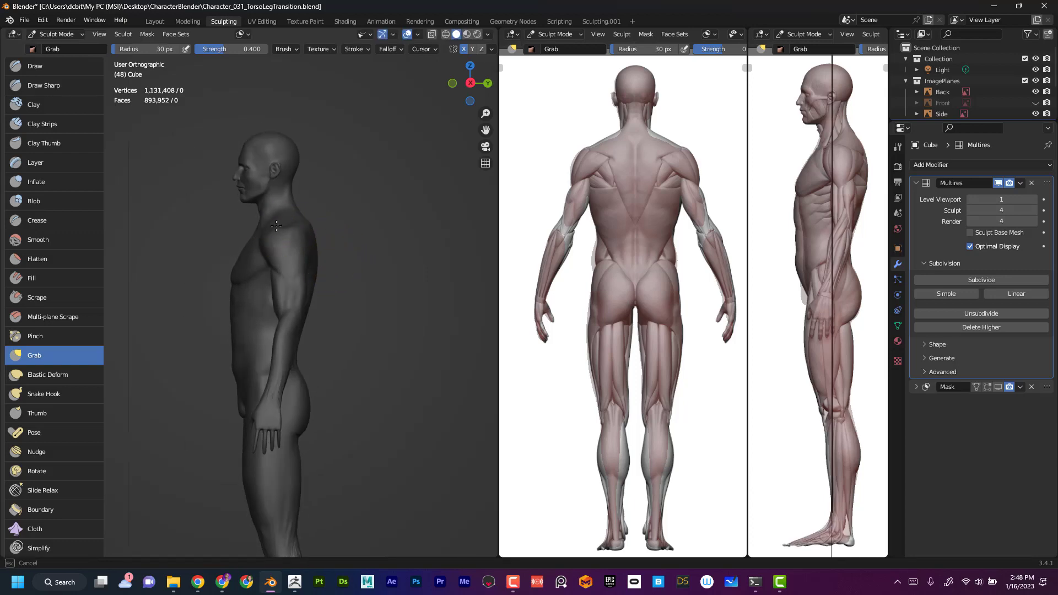
{"action": "key", "text": "f"}
{"action": "left_click", "coordinate": [305, 232]}
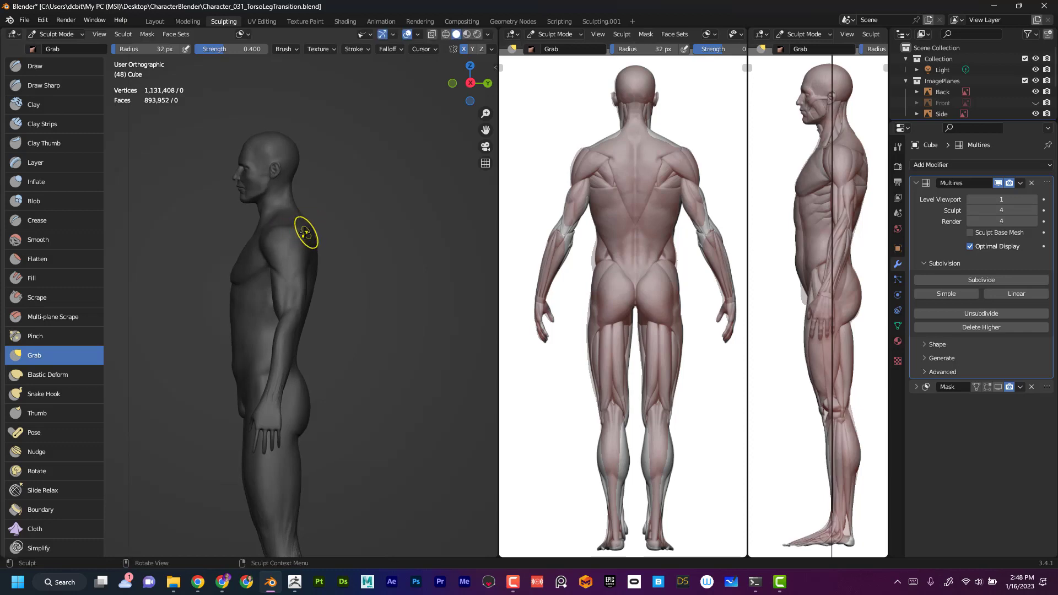
{"action": "left_click", "coordinate": [271, 241]}
{"action": "left_click_drag", "start_coordinate": [268, 244], "coordinate": [269, 245]}
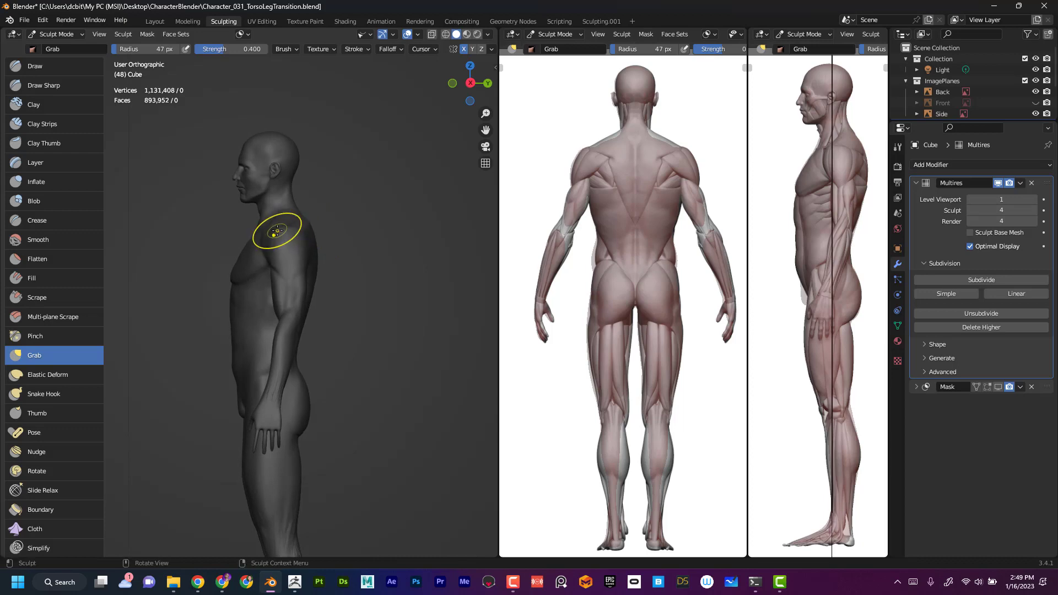
Adjust the back of the arm around the elbow in profile with a Grab stroke at a 47 px radius
{"action": "left_click_drag", "start_coordinate": [306, 288], "coordinate": [303, 300]}
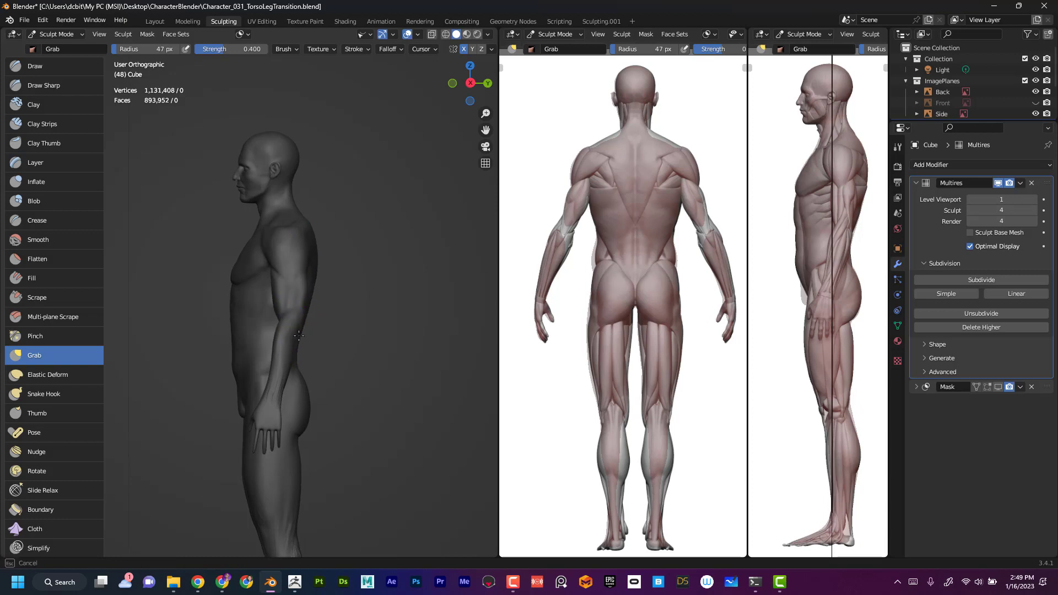
{"action": "left_click_drag", "start_coordinate": [349, 340], "coordinate": [378, 324], "text": "alt"}
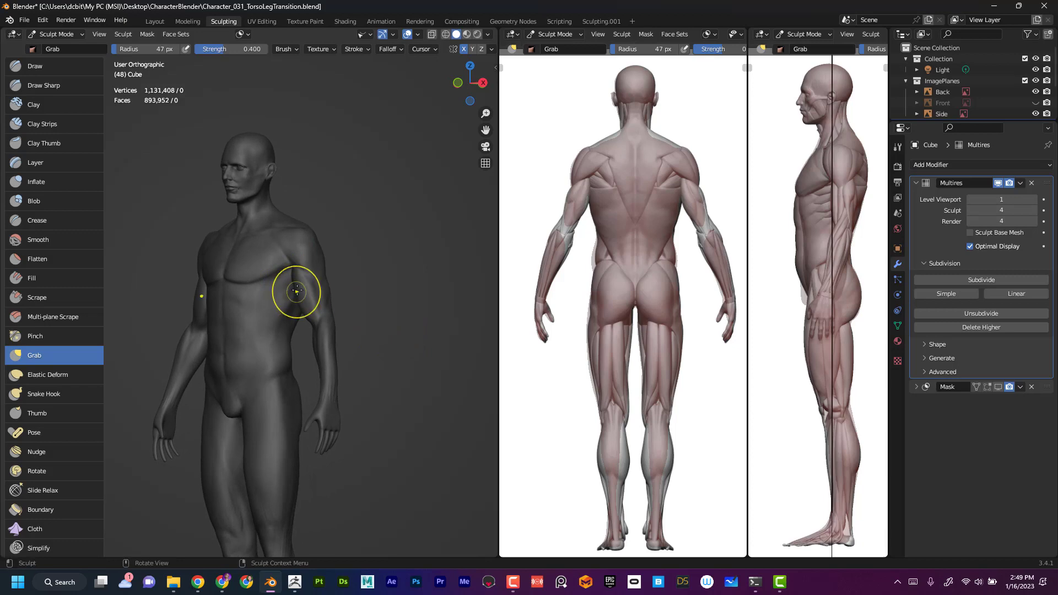
{"action": "mouse_move", "coordinate": [380, 298]}
{"action": "left_mouse_down", "text": "alt"}
{"action": "mouse_move", "coordinate": [335, 295]}
{"action": "mouse_move", "coordinate": [391, 312]}
{"action": "mouse_move", "coordinate": [444, 297]}
{"action": "left_mouse_up", "text": "alt"}
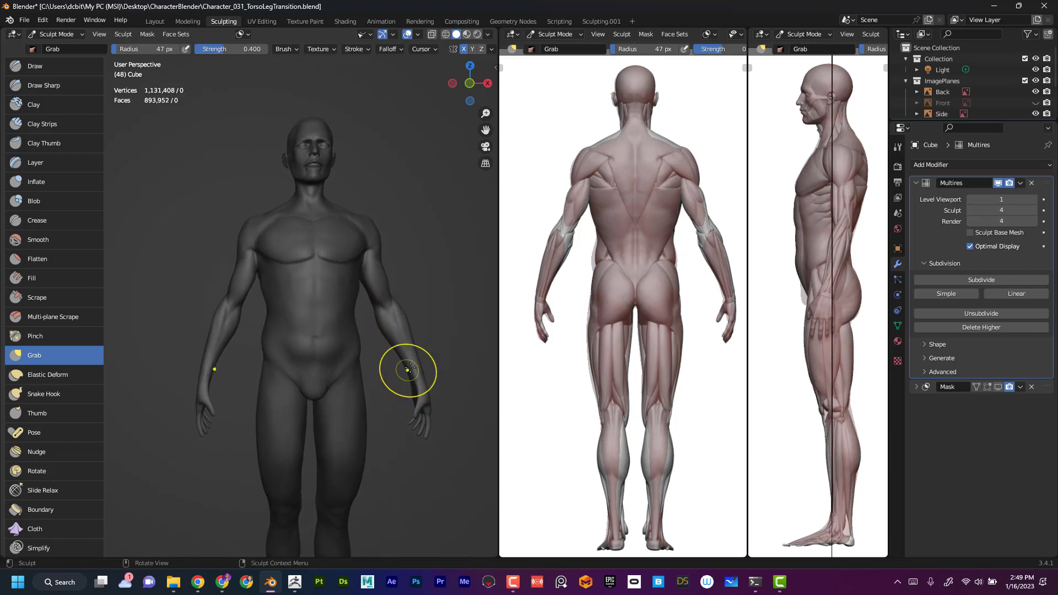
Reshape the outer contour of the forearms from the front with Grab strokes at a 47 px radius
{"action": "mouse_move", "coordinate": [420, 367]}
{"action": "left_mouse_down"}
{"action": "mouse_move", "coordinate": [411, 372]}
{"action": "mouse_move", "coordinate": [404, 354]}
{"action": "left_mouse_up"}
{"action": "left_click_drag", "start_coordinate": [207, 345], "coordinate": [209, 347]}
{"action": "mouse_move", "coordinate": [238, 390]}
{"action": "middle_mouse_down"}
{"action": "mouse_move", "coordinate": [413, 288]}
{"action": "mouse_move", "coordinate": [428, 291]}
{"action": "mouse_move", "coordinate": [401, 316]}
{"action": "mouse_move", "coordinate": [400, 270]}
{"action": "middle_mouse_up"}
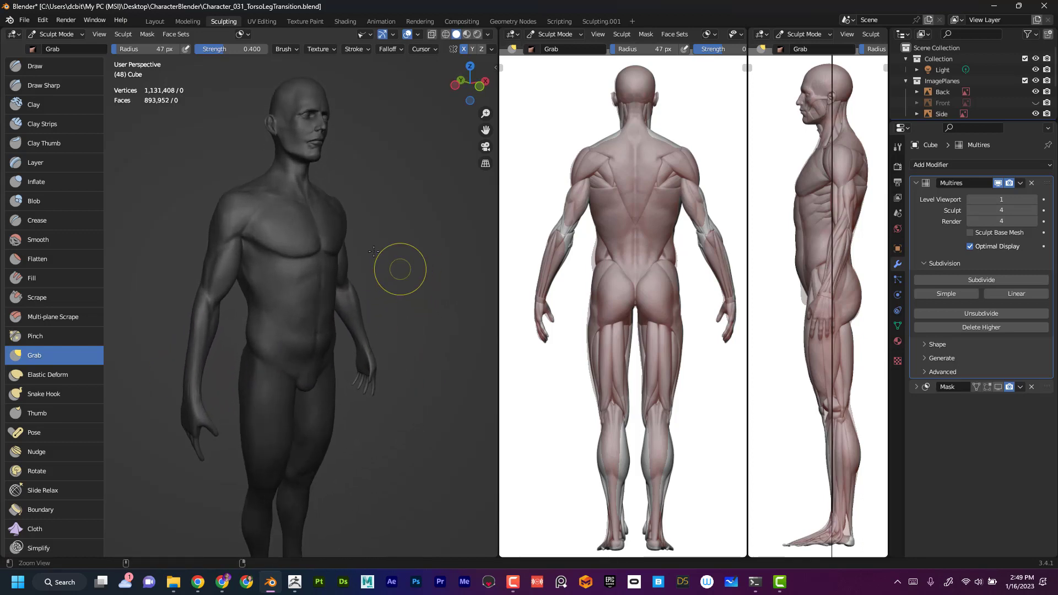
Set the Grab radius to 54 px and adjust the elbow and the back of the forearm
{"action": "key", "text": "f"}
{"action": "left_click", "coordinate": [194, 307]}
{"action": "middle_click_drag", "start_coordinate": [184, 301], "coordinate": [200, 303]}
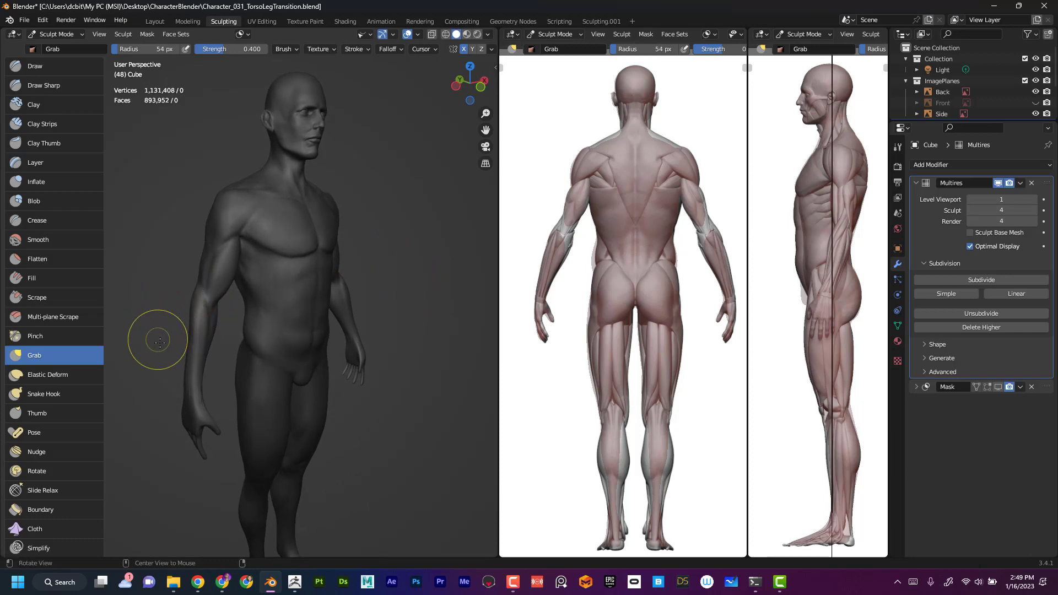
{"action": "mouse_move", "coordinate": [154, 342]}
{"action": "middle_mouse_down"}
{"action": "mouse_move", "coordinate": [189, 319]}
{"action": "mouse_move", "coordinate": [193, 265]}
{"action": "middle_mouse_up"}
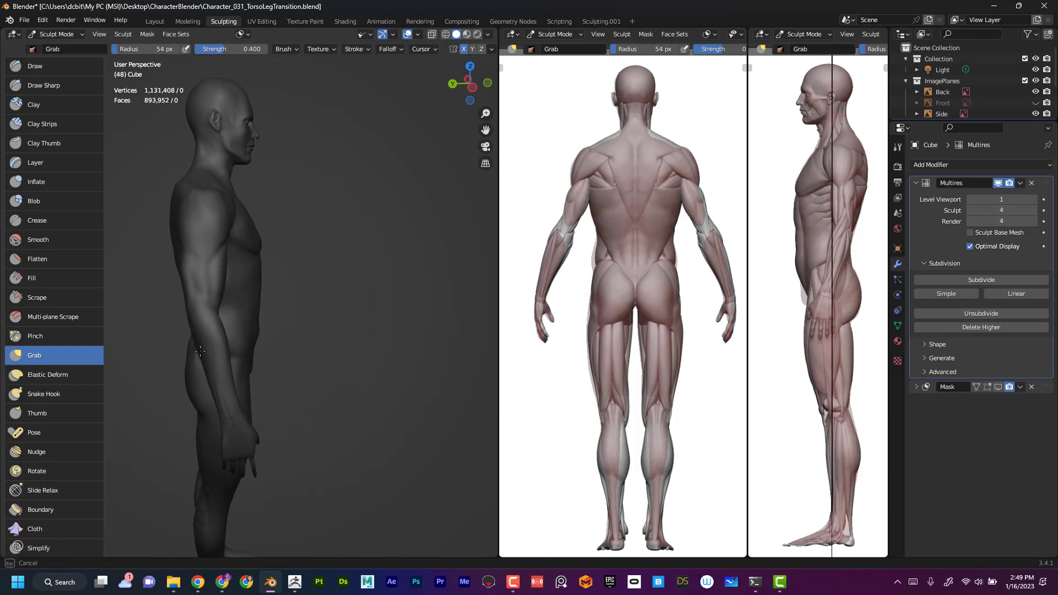
{"action": "mouse_move", "coordinate": [378, 306]}
{"action": "middle_mouse_down"}
{"action": "mouse_move", "coordinate": [345, 309]}
{"action": "mouse_move", "coordinate": [390, 296]}
{"action": "mouse_move", "coordinate": [344, 256]}
{"action": "middle_mouse_up"}
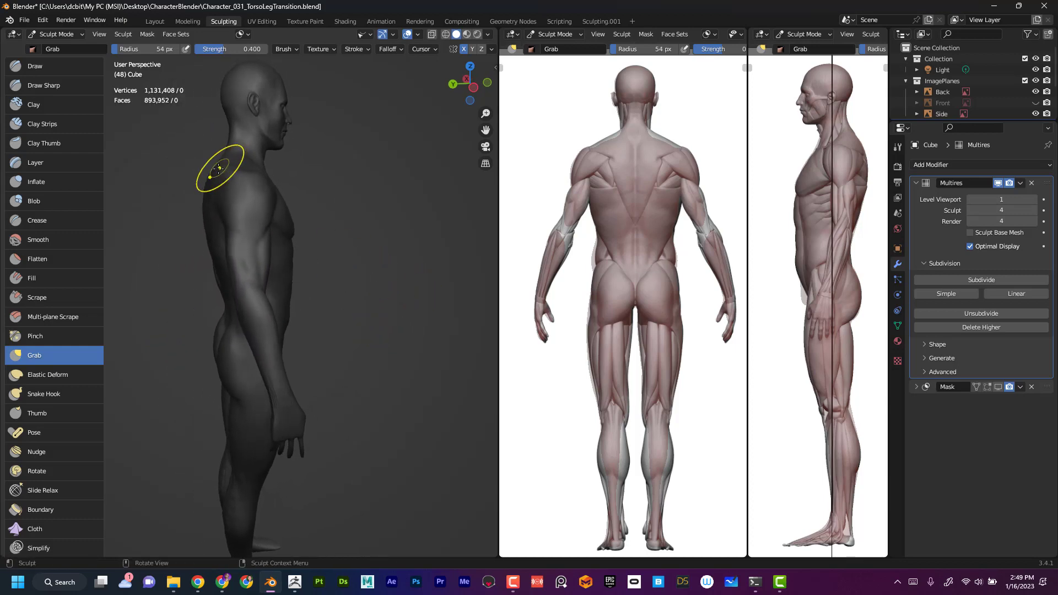
Reshape the upper back and rear shoulder contour from the side with Grab strokes at a 54 px radius
{"action": "left_click_drag", "start_coordinate": [216, 170], "coordinate": [222, 159]}
{"action": "middle_click_drag", "start_coordinate": [358, 270], "coordinate": [386, 270]}
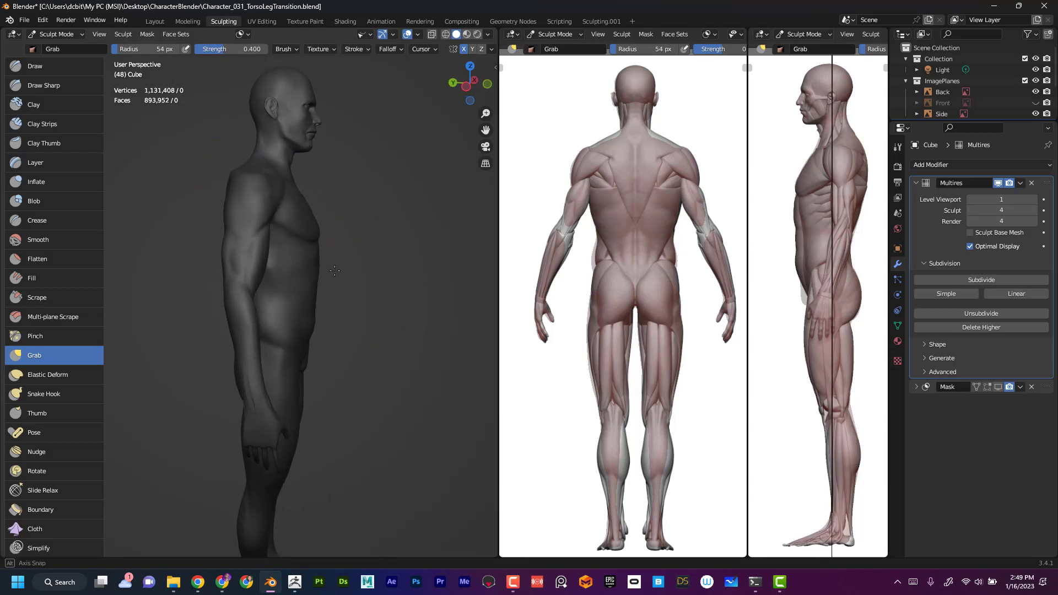
{"action": "left_click_drag", "start_coordinate": [220, 146], "coordinate": [231, 165]}
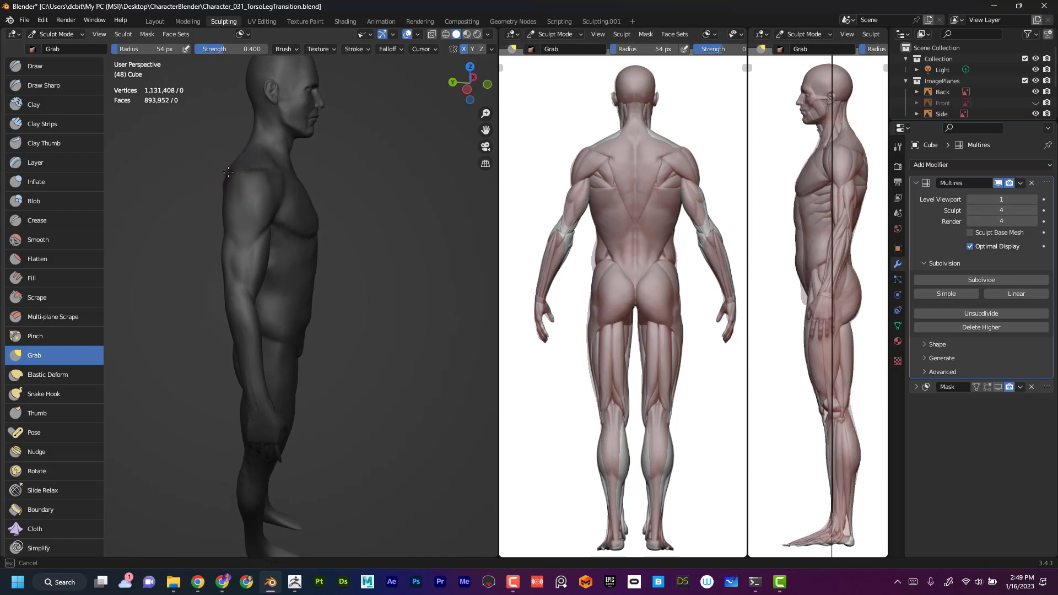
{"action": "middle_click_drag", "start_coordinate": [366, 347], "coordinate": [410, 402]}
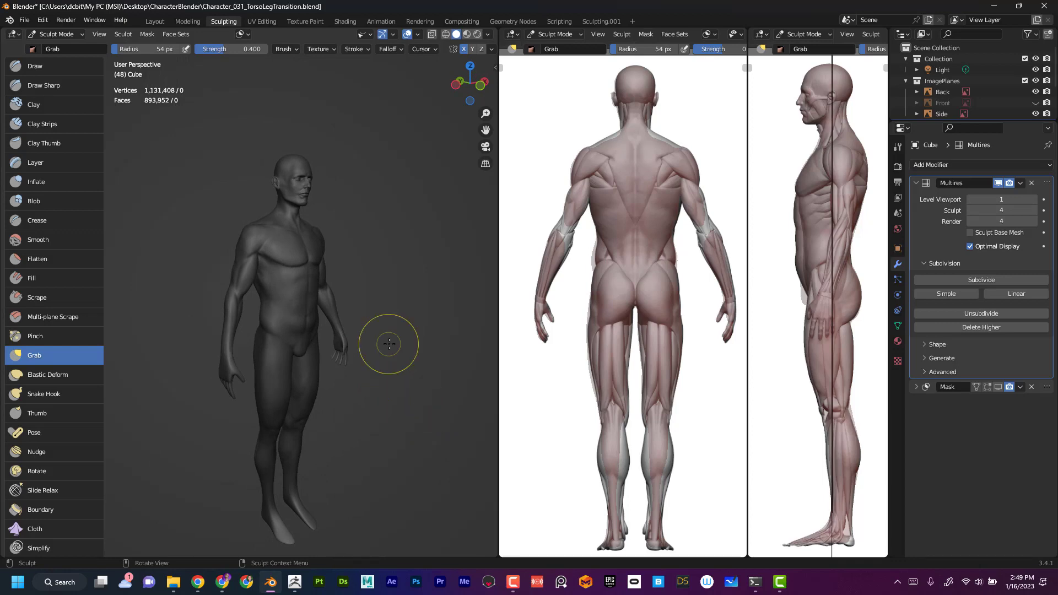
Nudge the side of the waist above the hip with a Grab stroke at a 54 px radius
{"action": "middle_click_drag", "start_coordinate": [394, 299], "coordinate": [395, 255]}
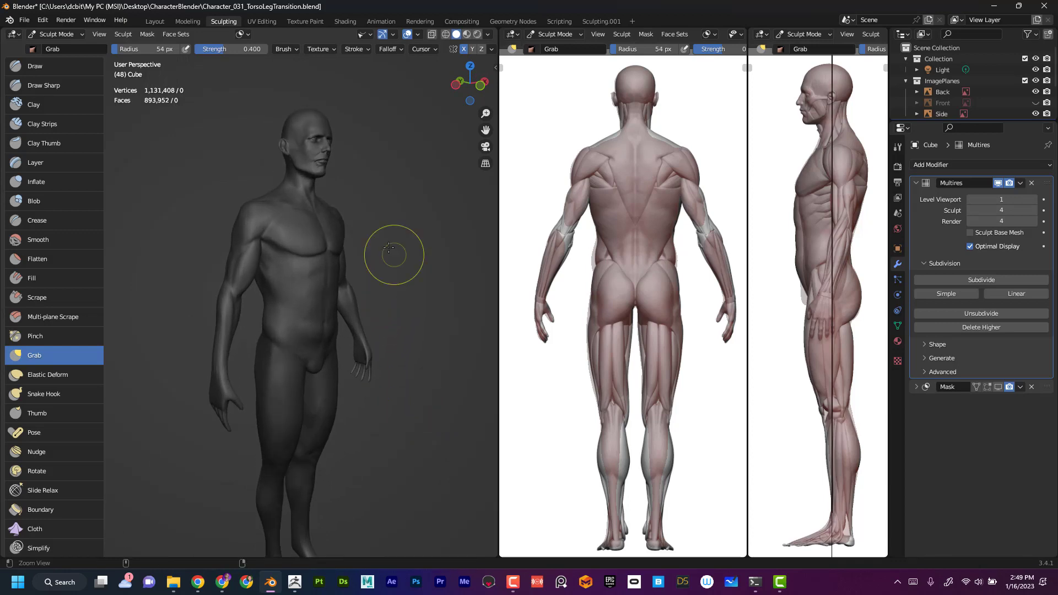
{"action": "left_click_drag", "start_coordinate": [266, 318], "coordinate": [269, 317]}
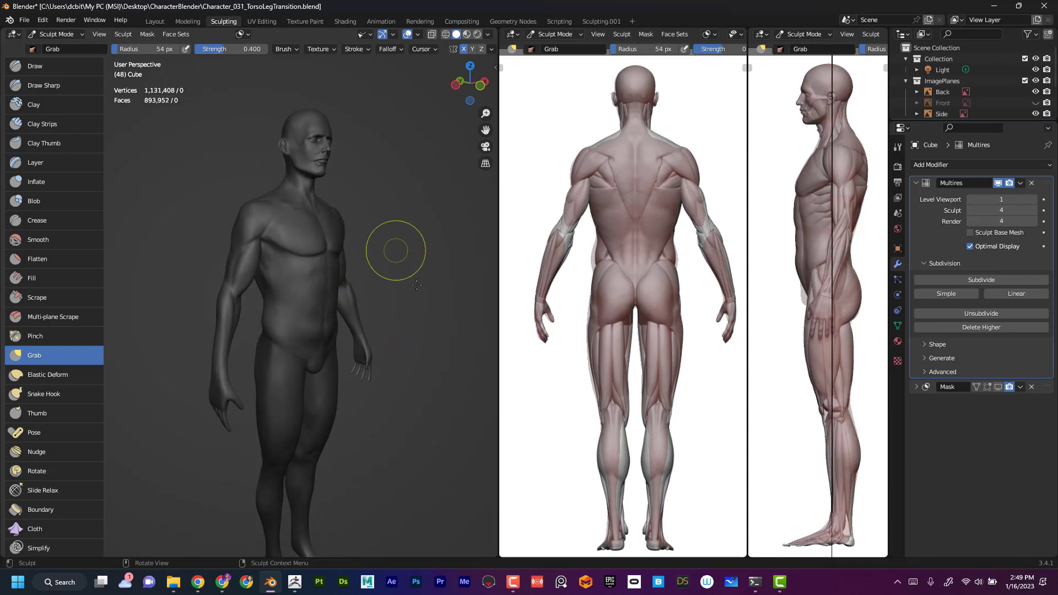
{"action": "middle_click_drag", "start_coordinate": [397, 277], "coordinate": [389, 232], "text": "shift"}
Set the Grab radius to 35 px and refine the outer shoulder over the deltoid with short strokes
{"action": "key", "text": "f"}
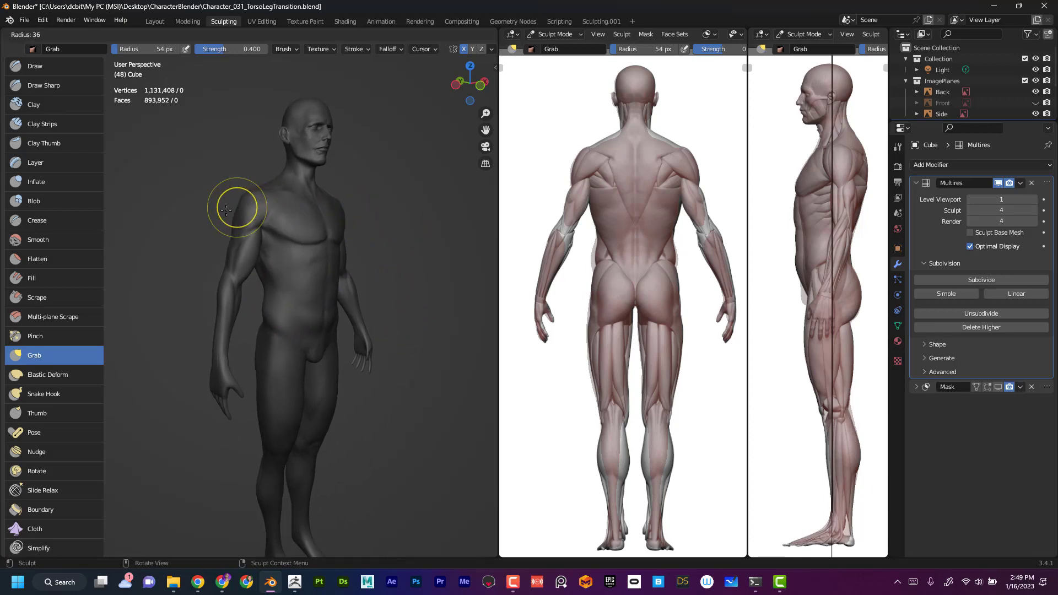
{"action": "left_click", "coordinate": [227, 207]}
{"action": "left_click_drag", "start_coordinate": [236, 207], "coordinate": [238, 208]}
{"action": "left_click_drag", "start_coordinate": [238, 209], "coordinate": [238, 203]}
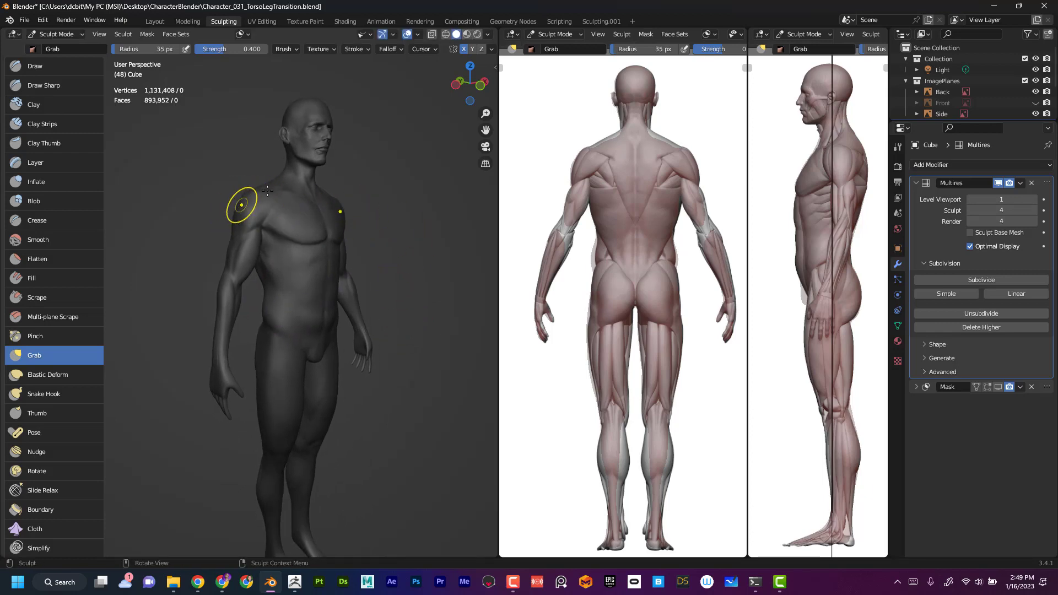
Set the Grab radius to 42 px and examine the upper back, shoulders and arms from behind
{"action": "left_click_drag", "start_coordinate": [150, 359], "coordinate": [292, 361], "text": "alt"}
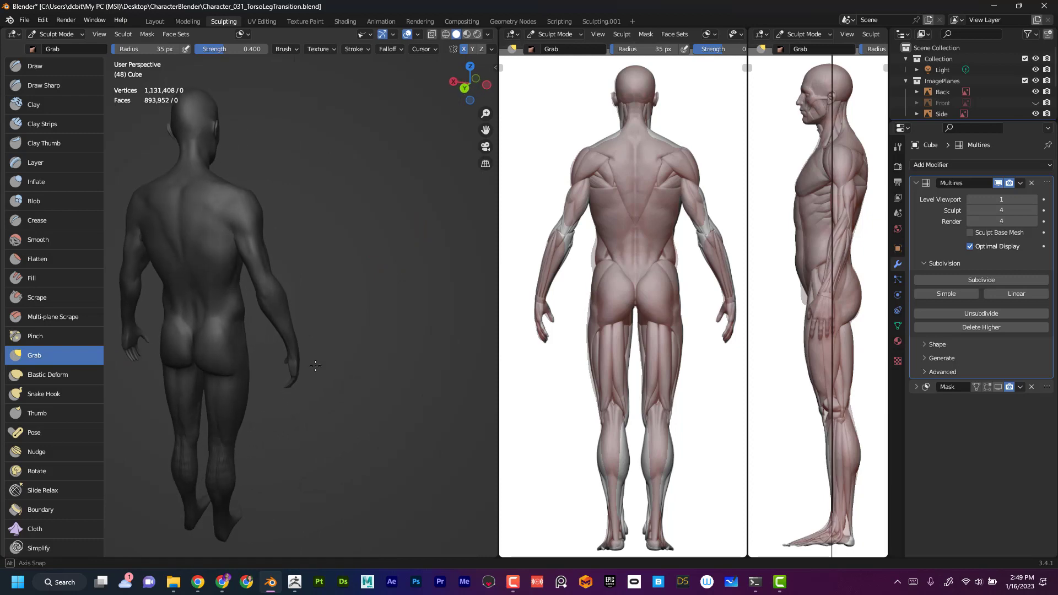
{"action": "left_click_drag", "start_coordinate": [320, 310], "coordinate": [358, 317], "text": "alt"}
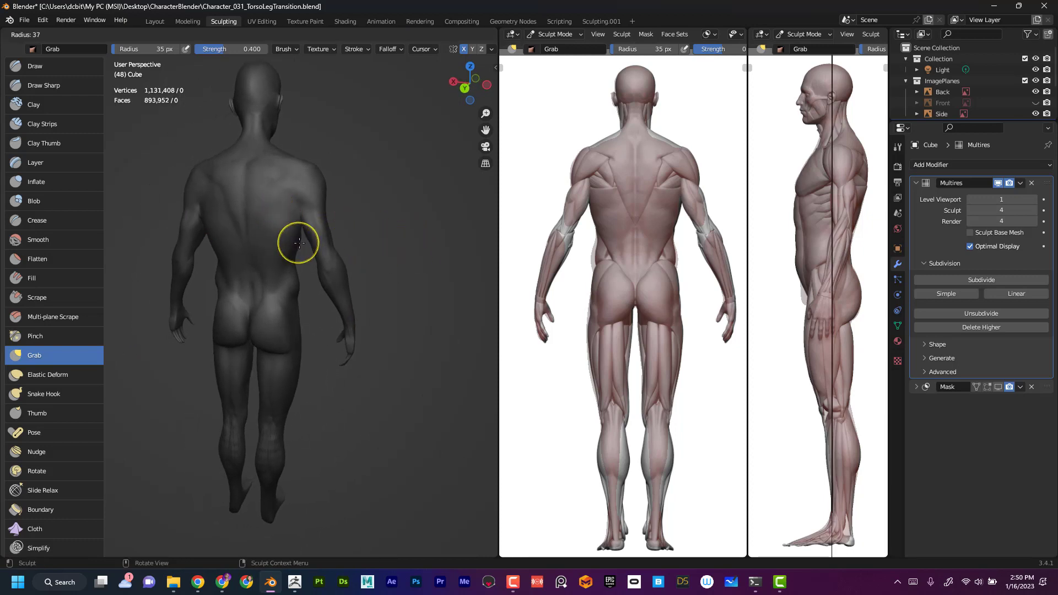
{"action": "key", "text": "f"}
{"action": "left_click", "coordinate": [352, 181]}
{"action": "left_click_drag", "start_coordinate": [374, 180], "coordinate": [427, 190], "text": "alt"}
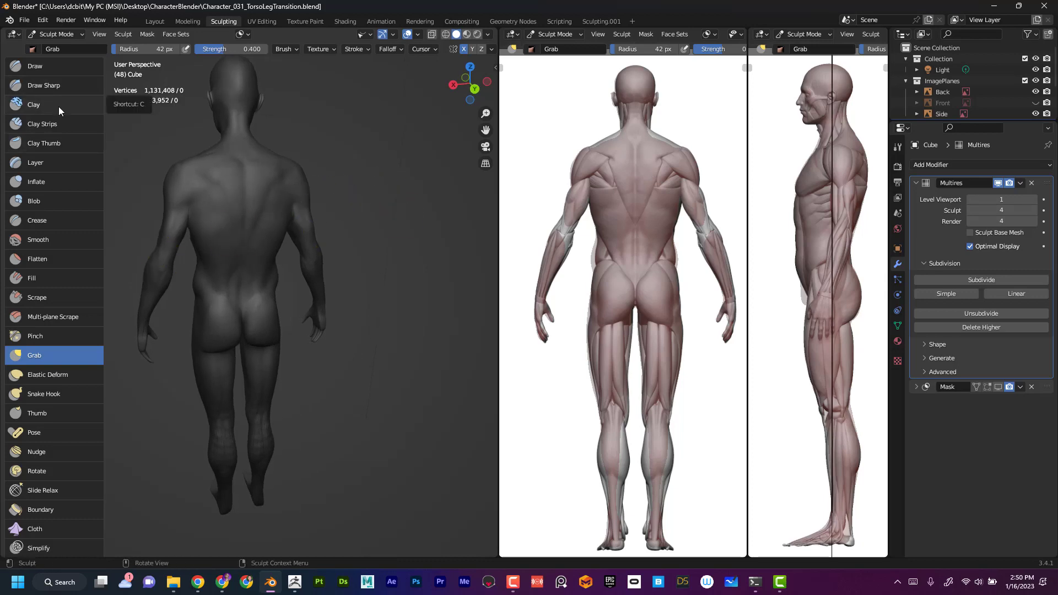
{"action": "left_click_drag", "start_coordinate": [401, 207], "coordinate": [406, 201], "text": "alt"}
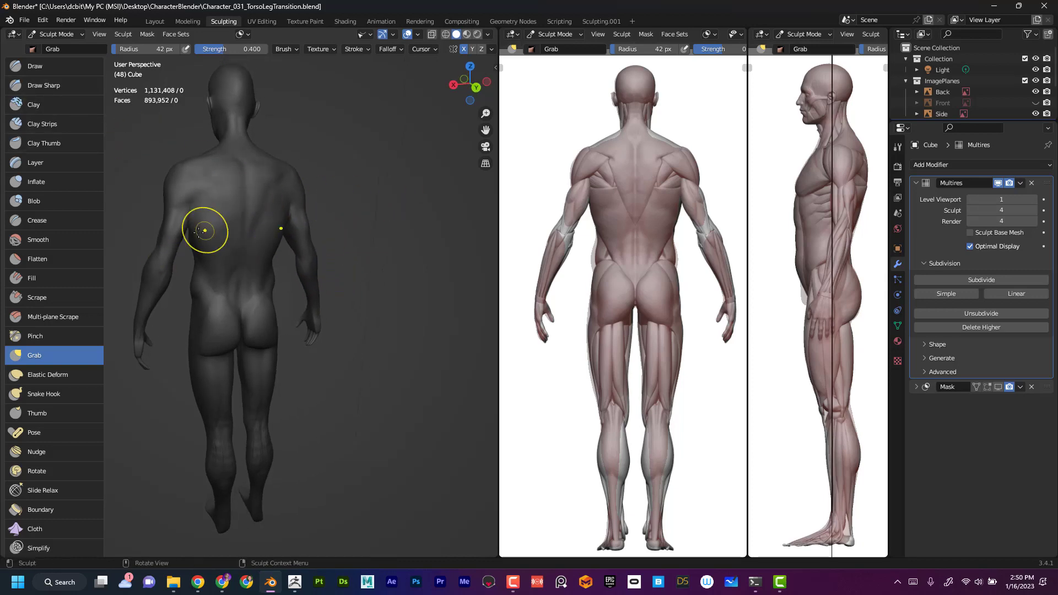
Nudge the side of the back below the shoulder blade with a short Grab stroke at a 42 px radius
{"action": "left_click_drag", "start_coordinate": [195, 236], "coordinate": [198, 238]}
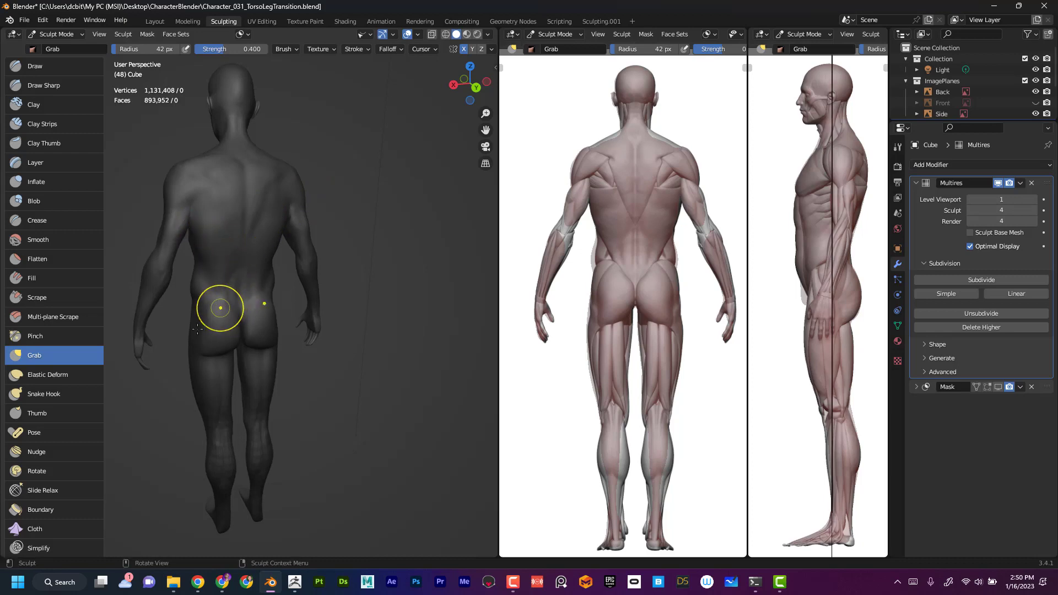
Switch to the Clay Strips brush in subtract mode and examine the torso, hips and arms from both front sides
{"action": "mouse_move", "coordinate": [171, 428]}
{"action": "middle_mouse_down"}
{"action": "mouse_move", "coordinate": [347, 406]}
{"action": "mouse_move", "coordinate": [316, 422]}
{"action": "mouse_move", "coordinate": [305, 445]}
{"action": "mouse_move", "coordinate": [387, 370]}
{"action": "mouse_move", "coordinate": [374, 354]}
{"action": "mouse_move", "coordinate": [366, 361]}
{"action": "middle_mouse_up"}
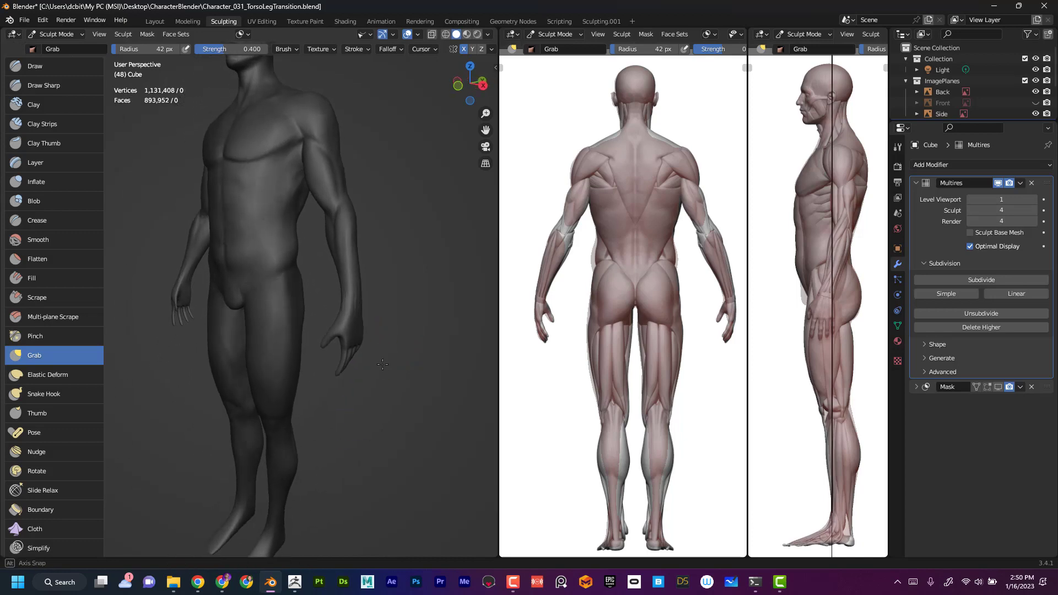
{"action": "left_click", "coordinate": [52, 130]}
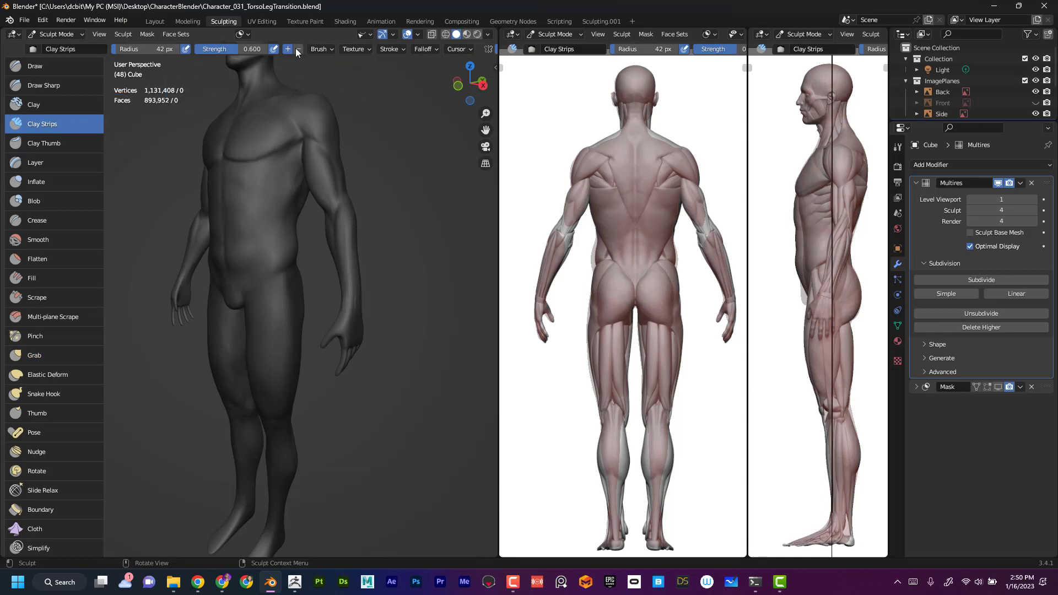
{"action": "left_click_drag", "start_coordinate": [313, 319], "coordinate": [291, 306], "text": "alt"}
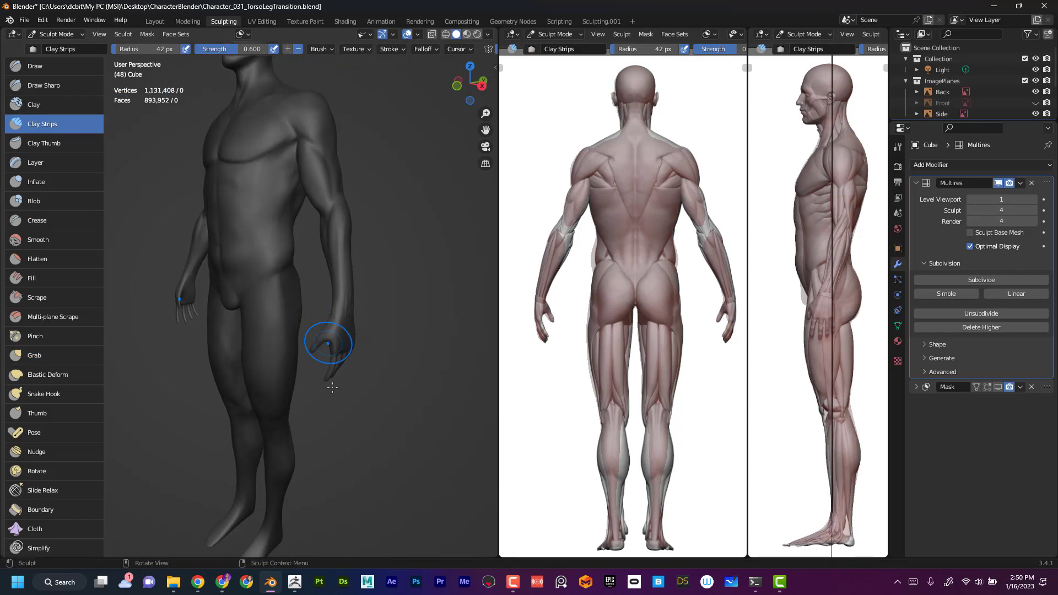
{"action": "middle_click_drag", "start_coordinate": [332, 388], "coordinate": [228, 298]}
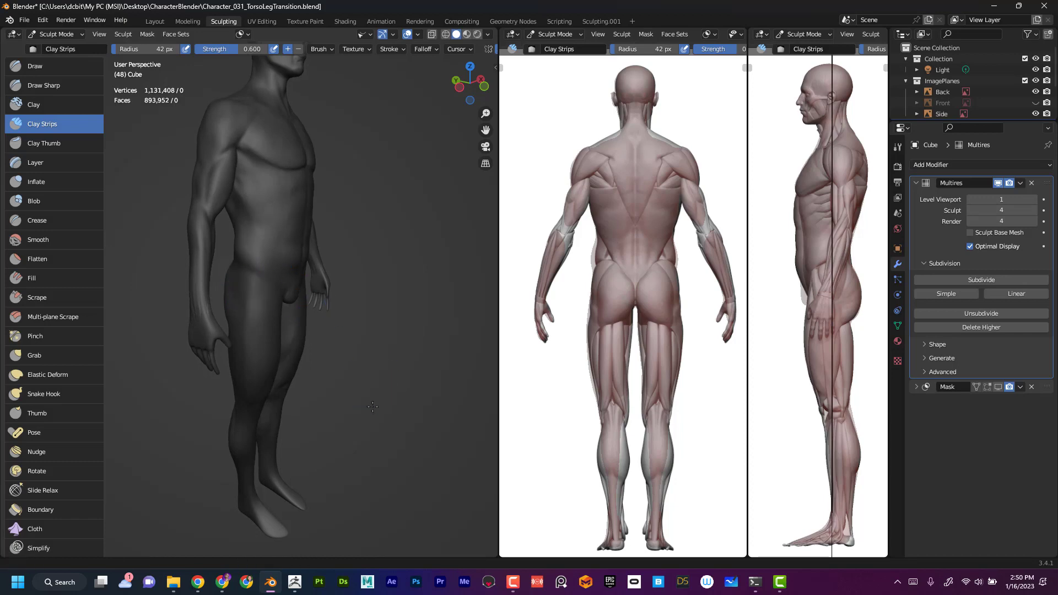
{"action": "mouse_move", "coordinate": [372, 407]}
{"action": "middle_mouse_down"}
{"action": "mouse_move", "coordinate": [349, 383]}
{"action": "mouse_move", "coordinate": [364, 380]}
{"action": "mouse_move", "coordinate": [366, 421]}
{"action": "mouse_move", "coordinate": [366, 408]}
{"action": "mouse_move", "coordinate": [379, 427]}
{"action": "mouse_move", "coordinate": [375, 410]}
{"action": "middle_mouse_up"}
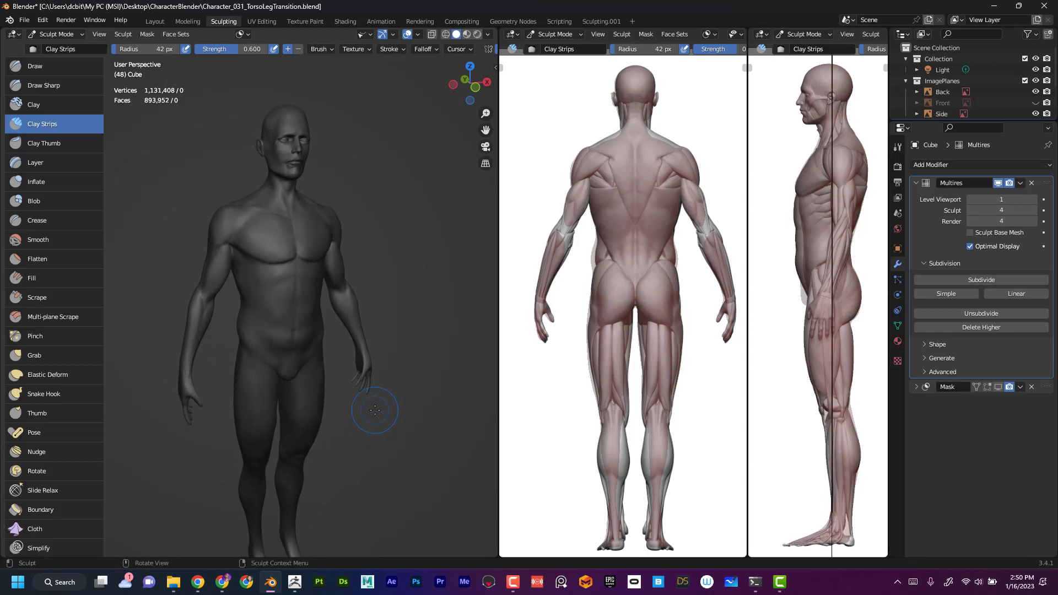